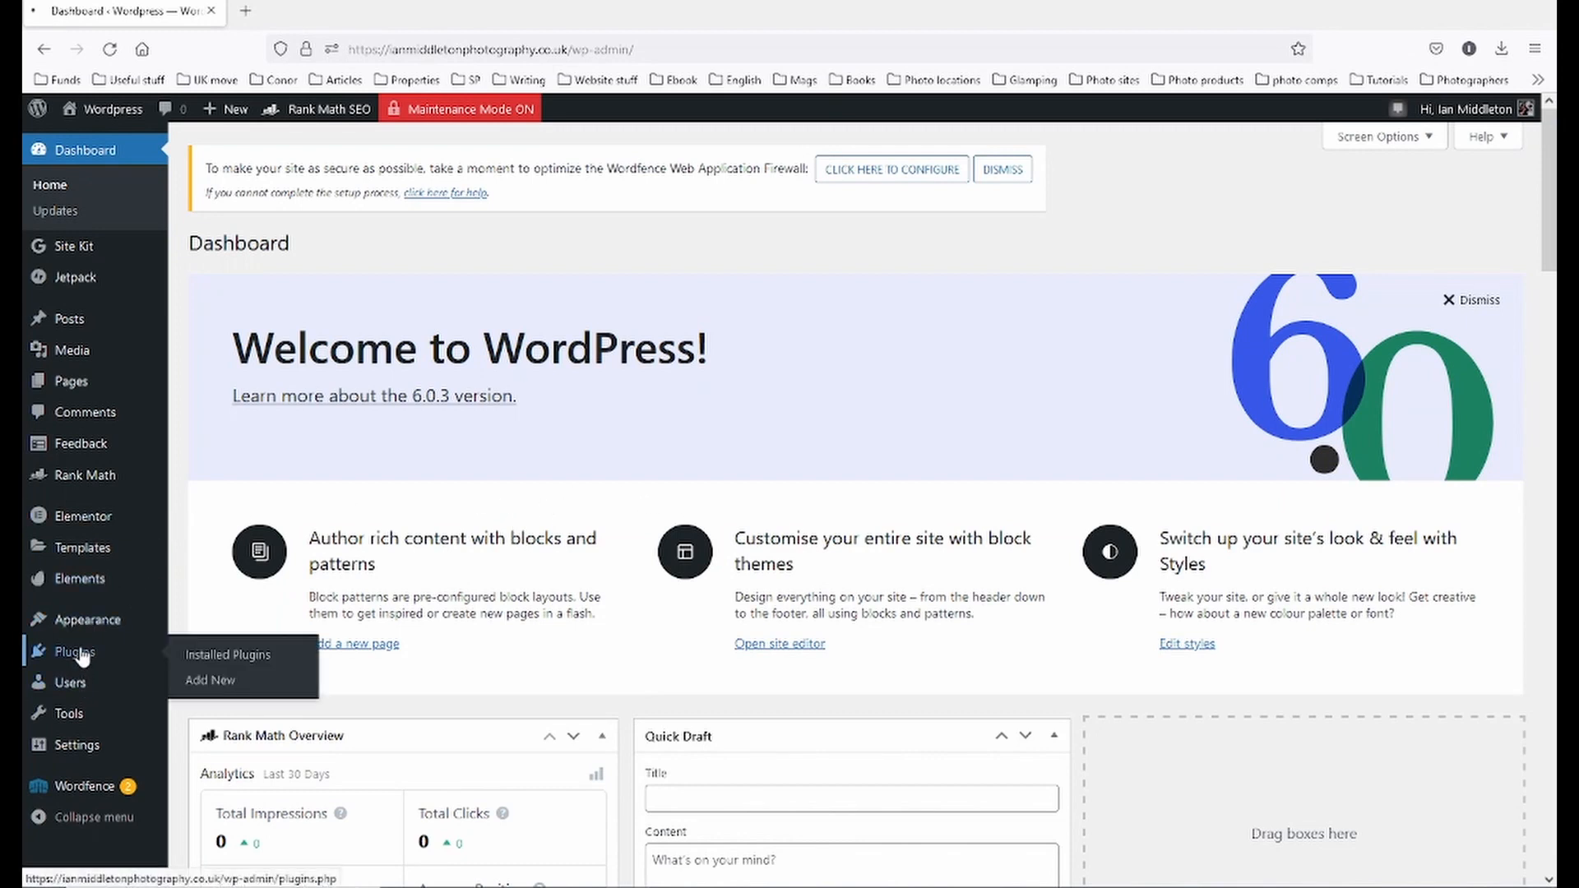
- Go from the Plugins list to the Appearance > Themes page showing the installed themes
{"action": "left_click", "coordinate": [105, 632]}
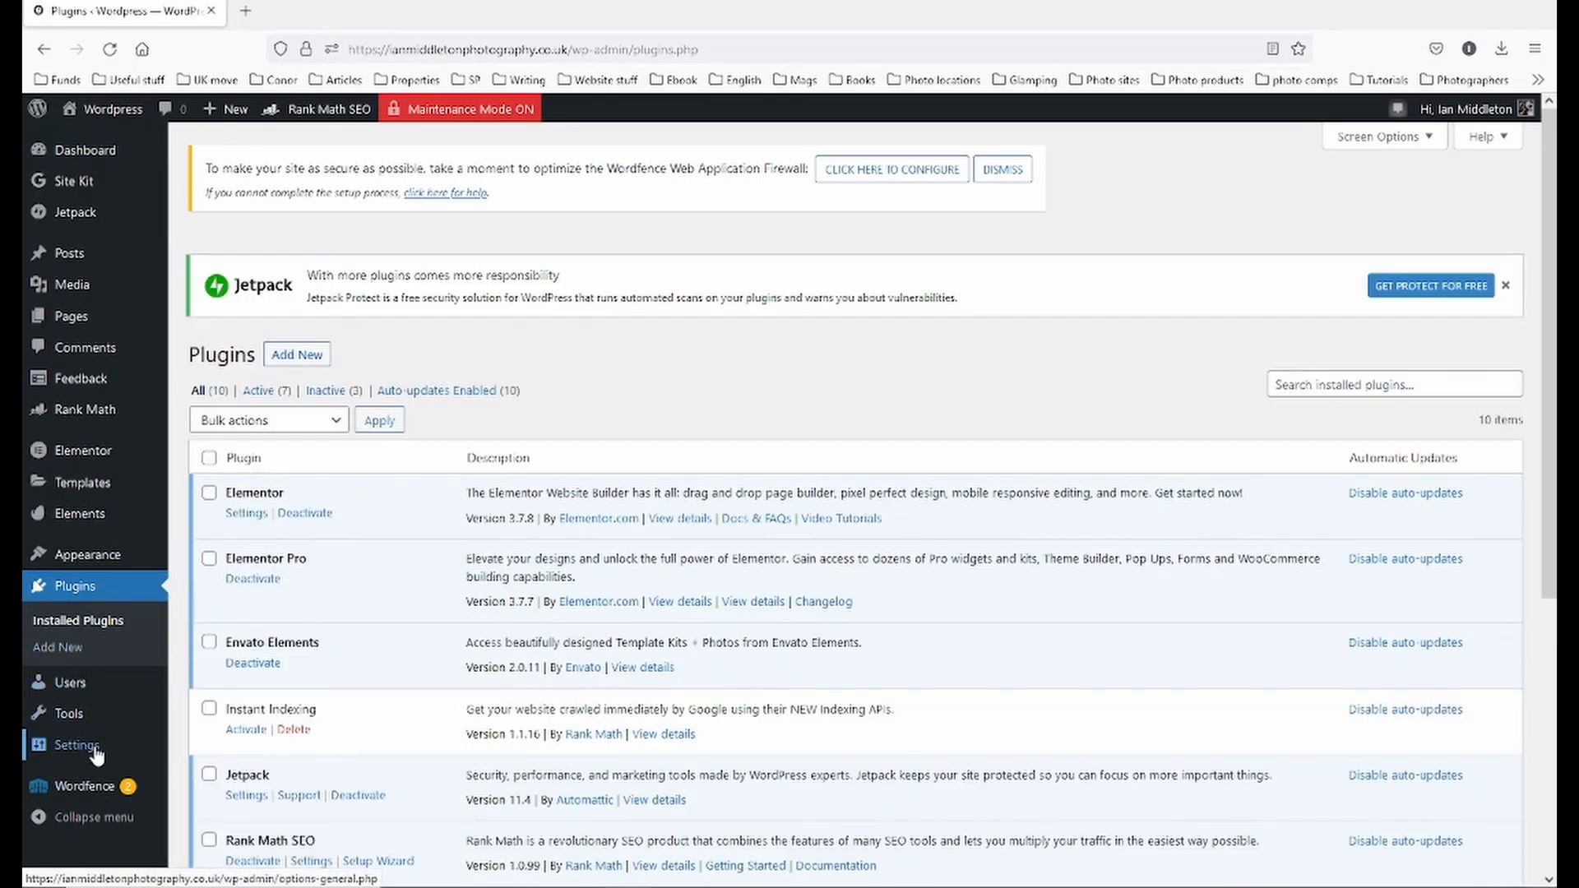
{"action": "mouse_move", "coordinate": [90, 561]}
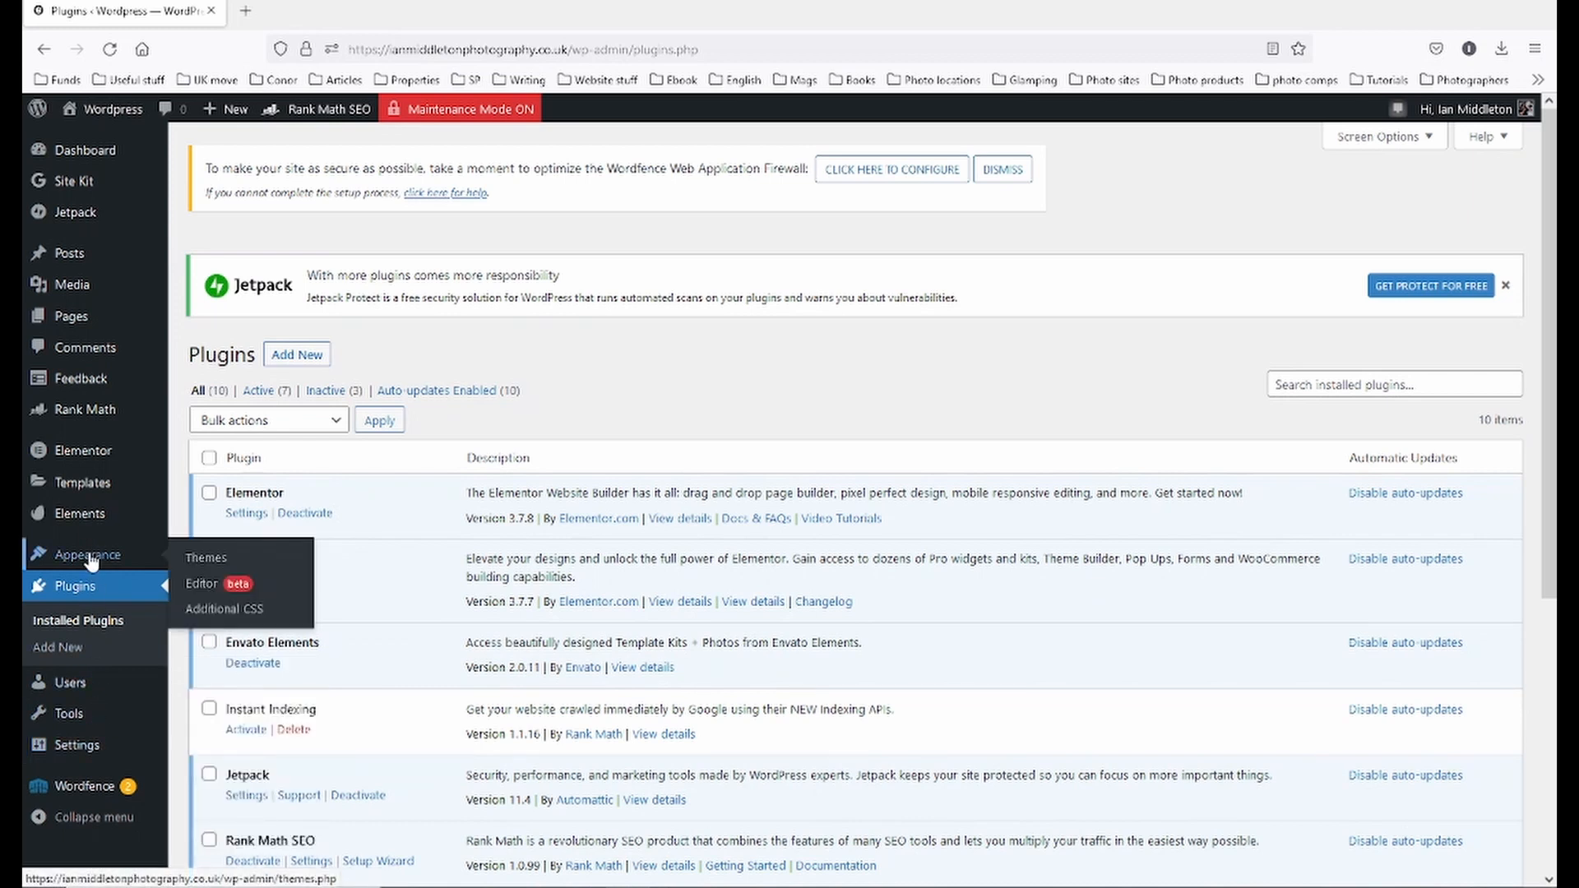
{"action": "left_click", "coordinate": [225, 566]}
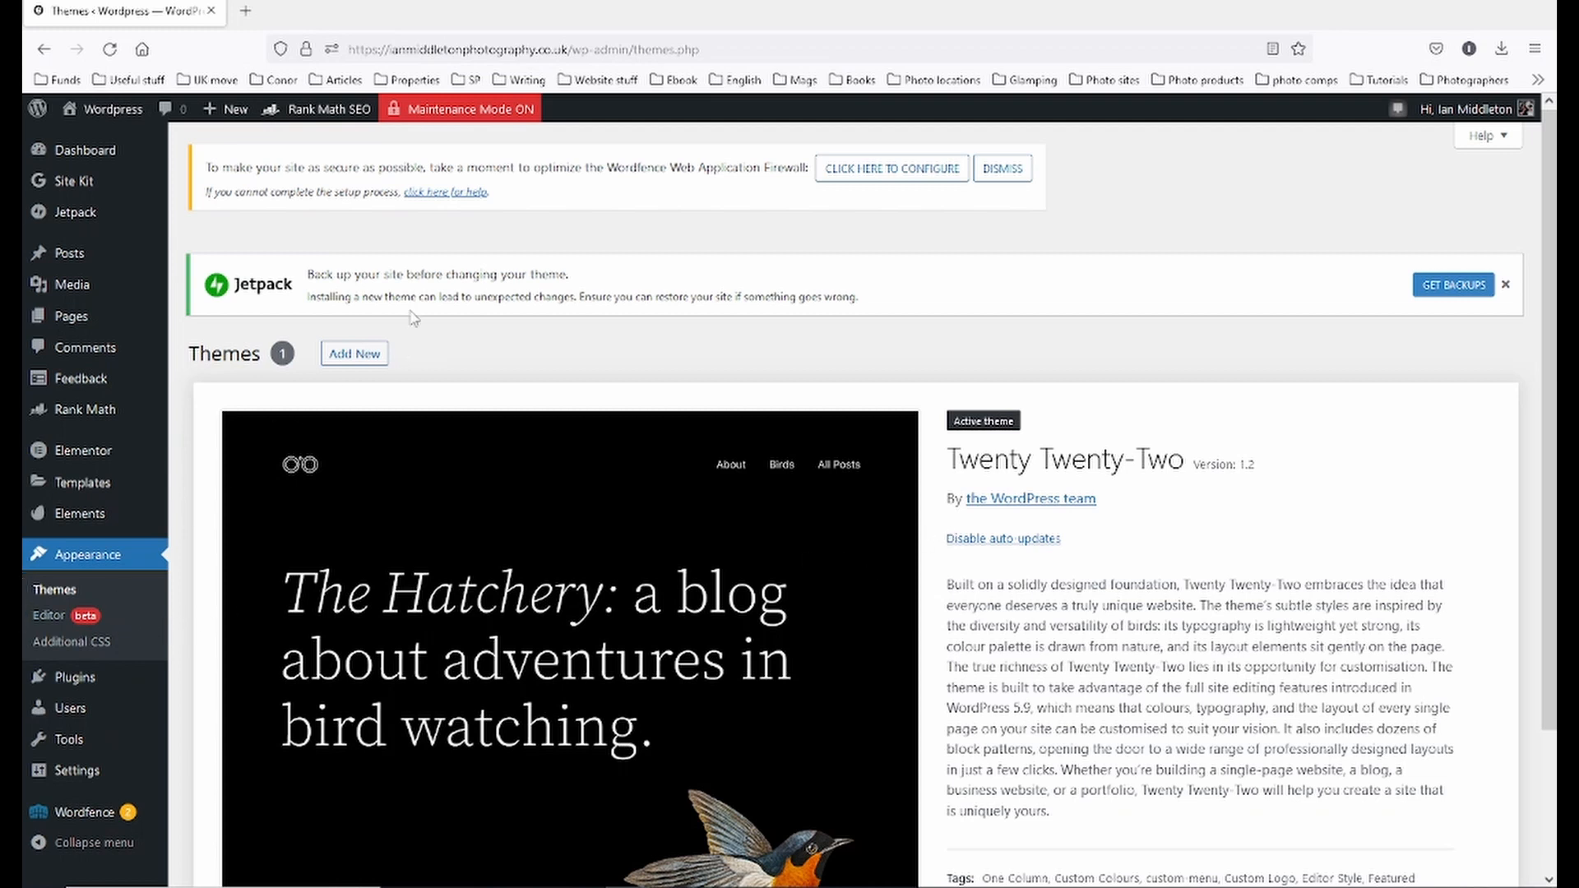
- Search new themes for 'elementor', then install and activate Hello Elementor
{"action": "left_click", "coordinate": [344, 362]}
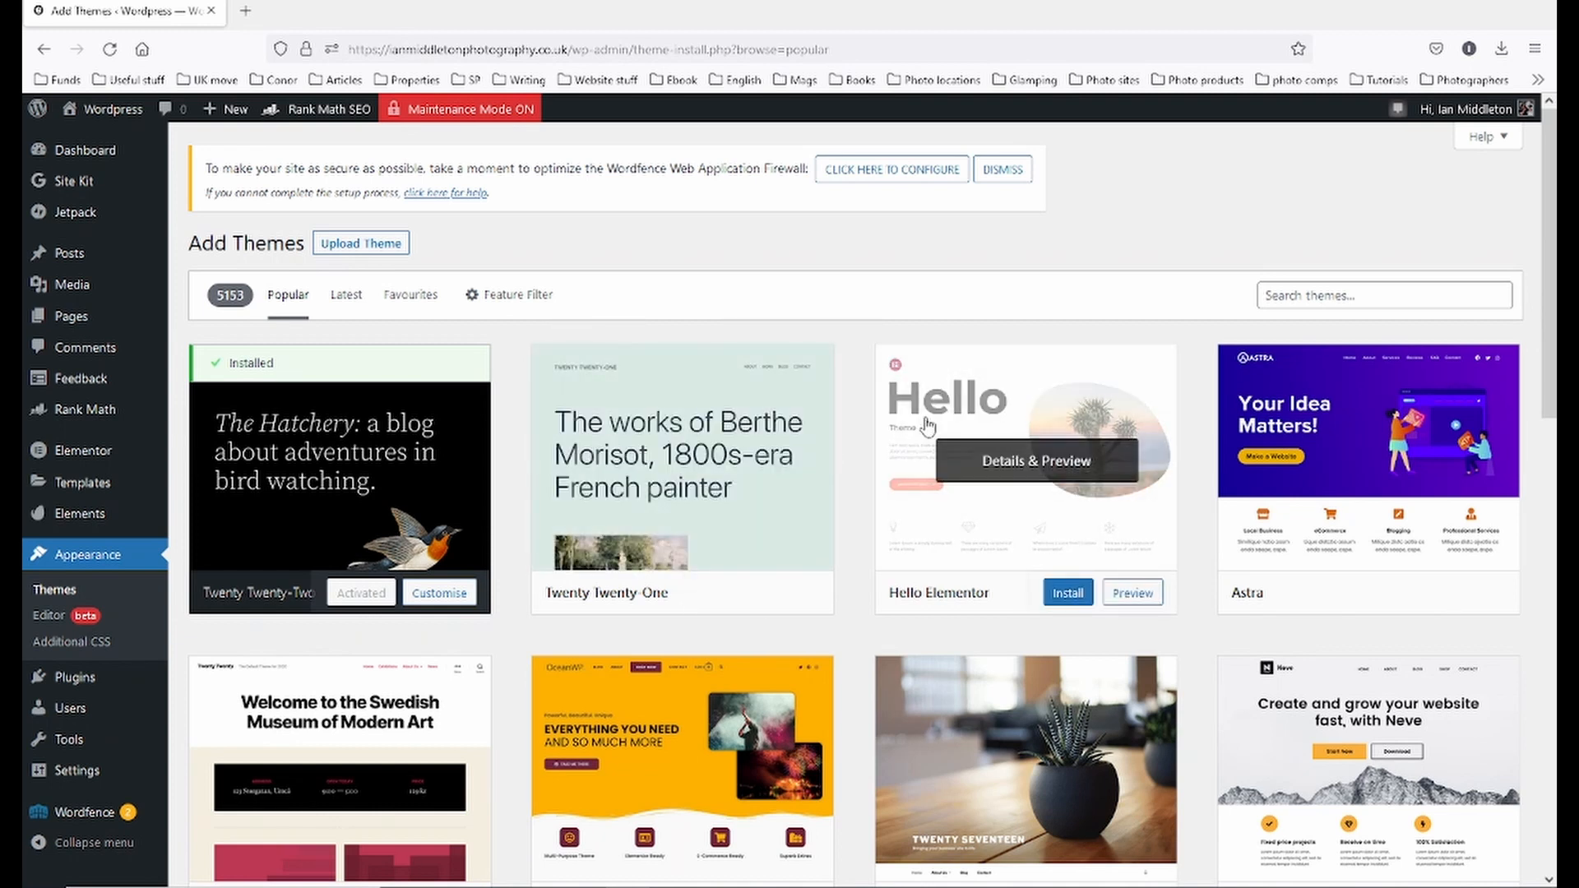
{"action": "left_click", "coordinate": [1382, 296]}
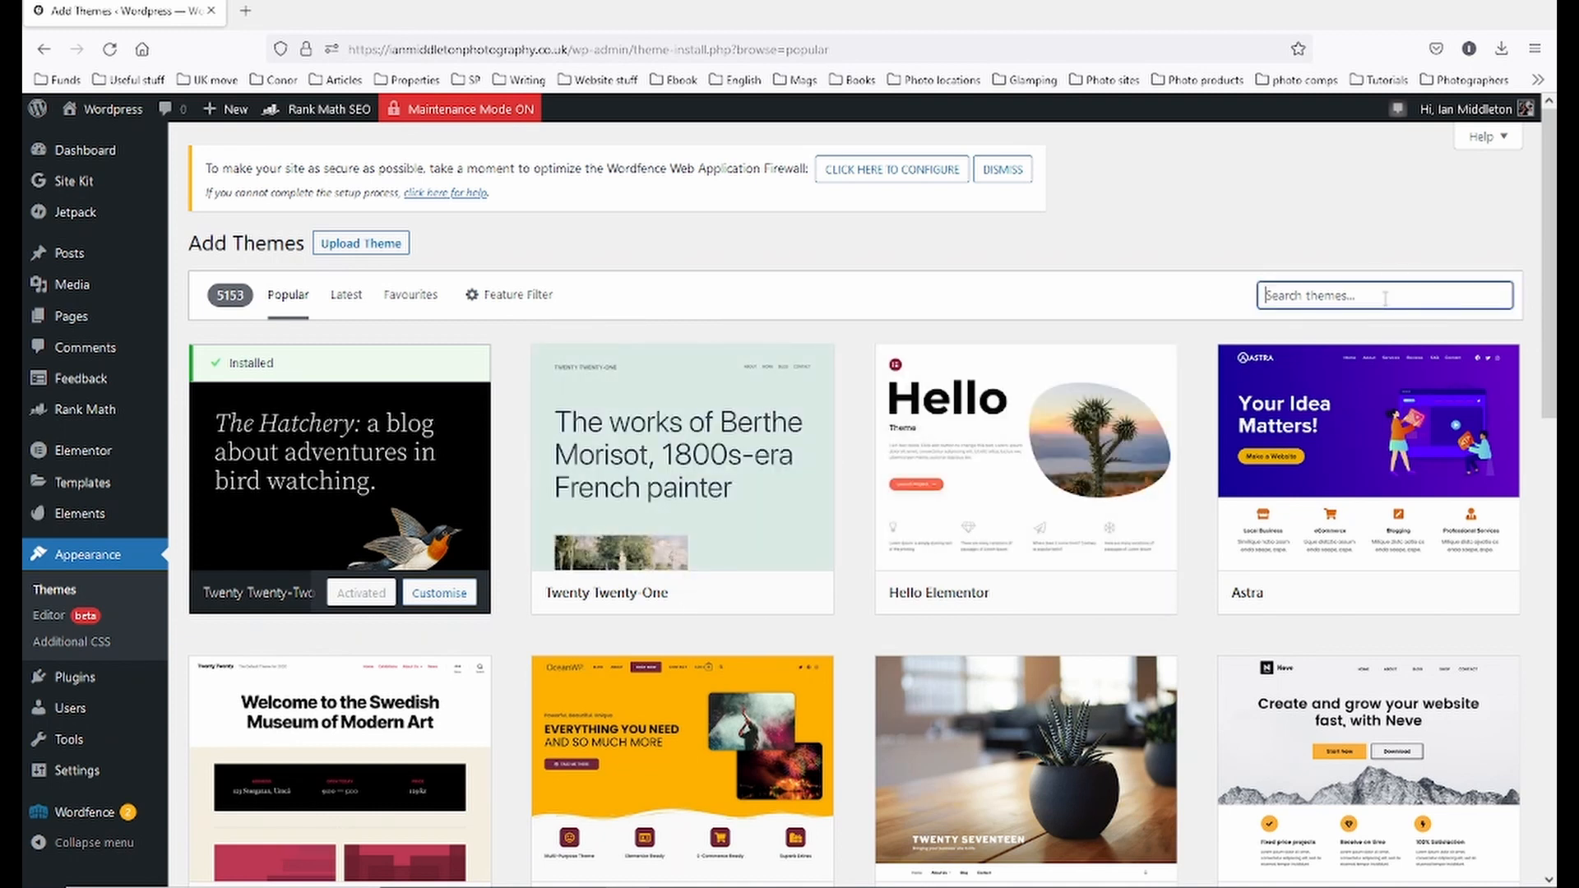
{"action": "type", "text": "elementor"}
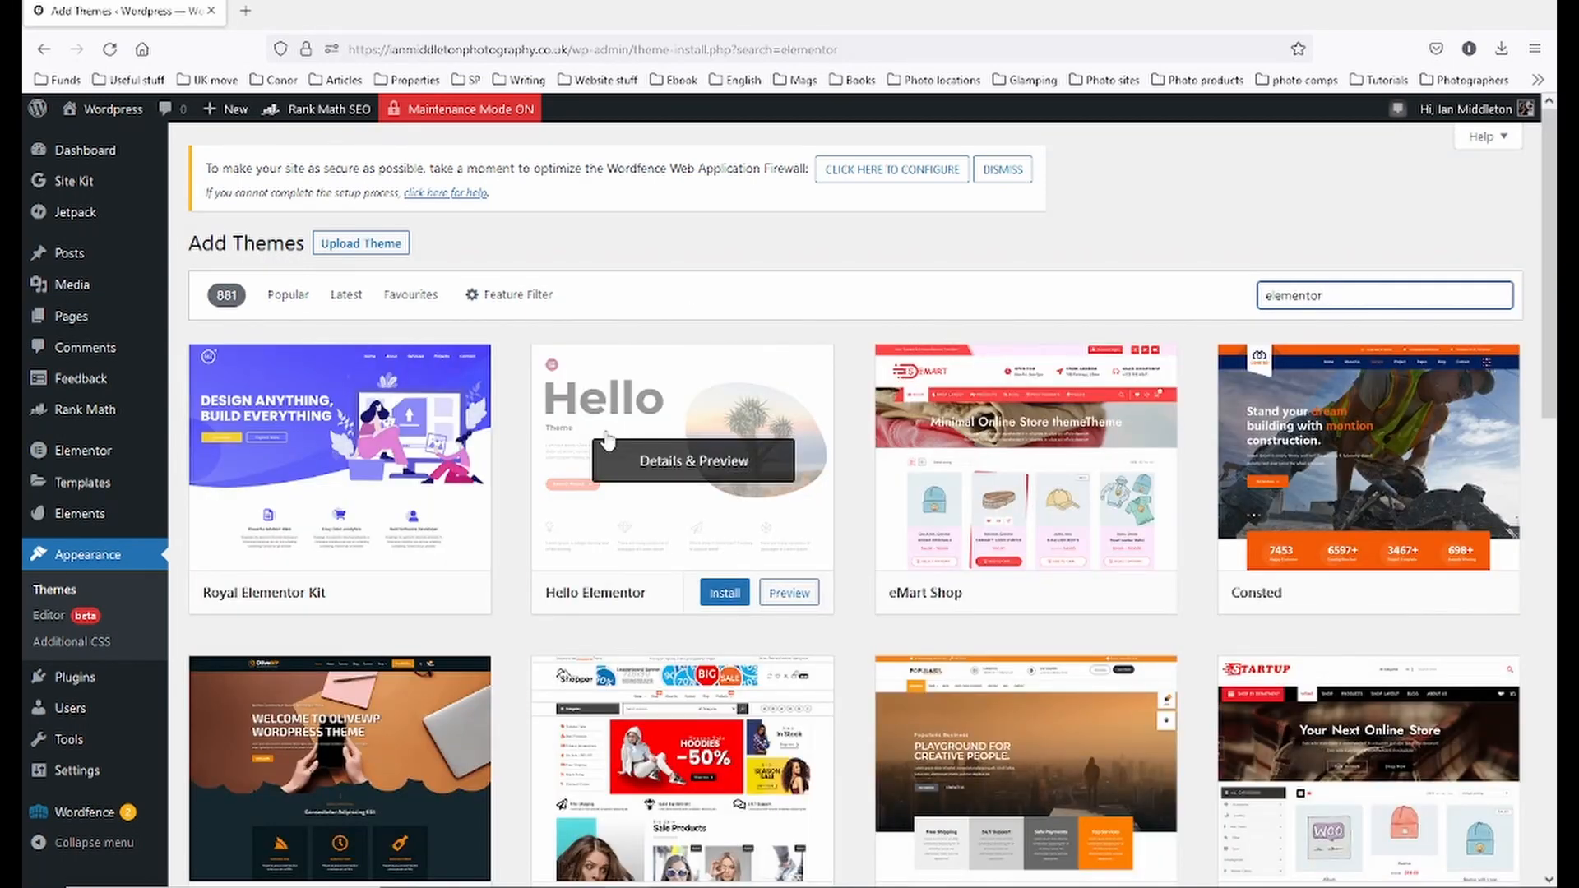
{"action": "left_click", "coordinate": [725, 594]}
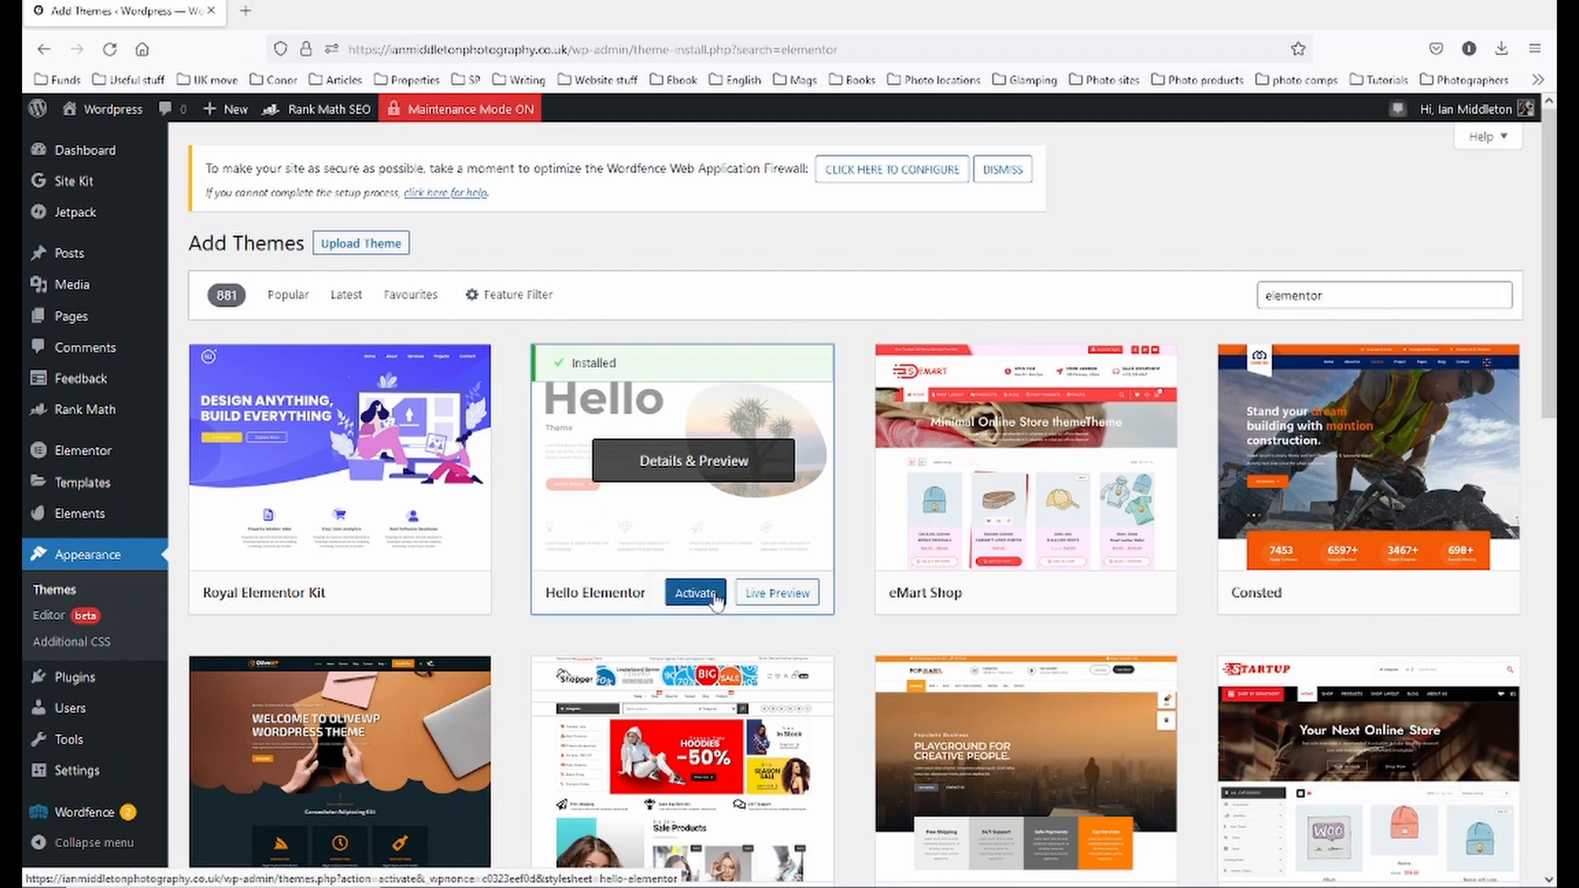
{"action": "left_click", "coordinate": [715, 594]}
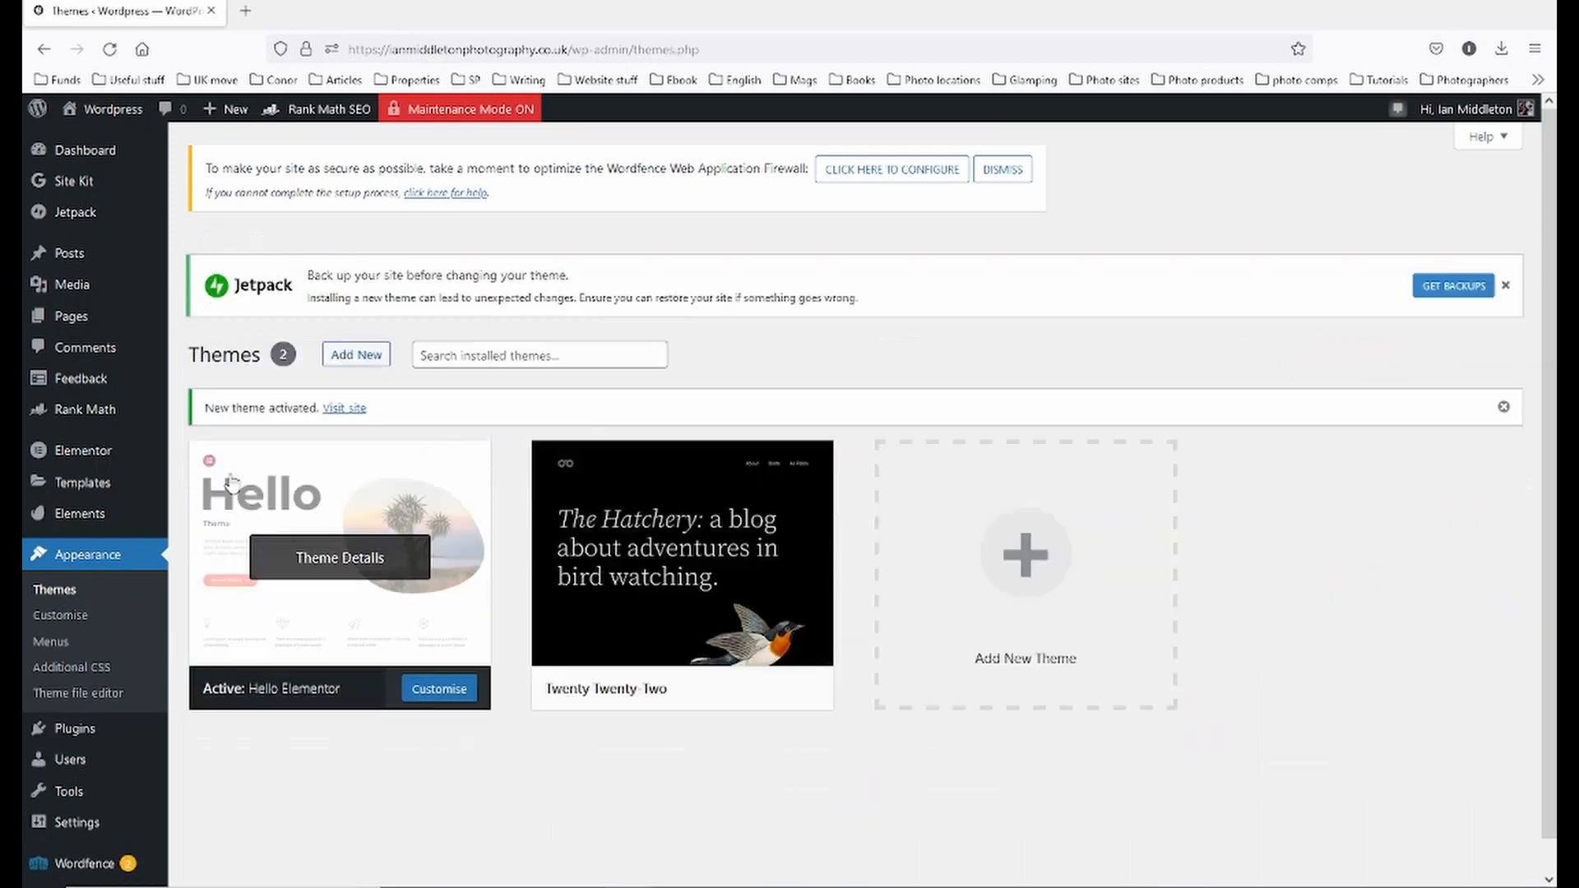
{"action": "left_click", "coordinate": [427, 695]}
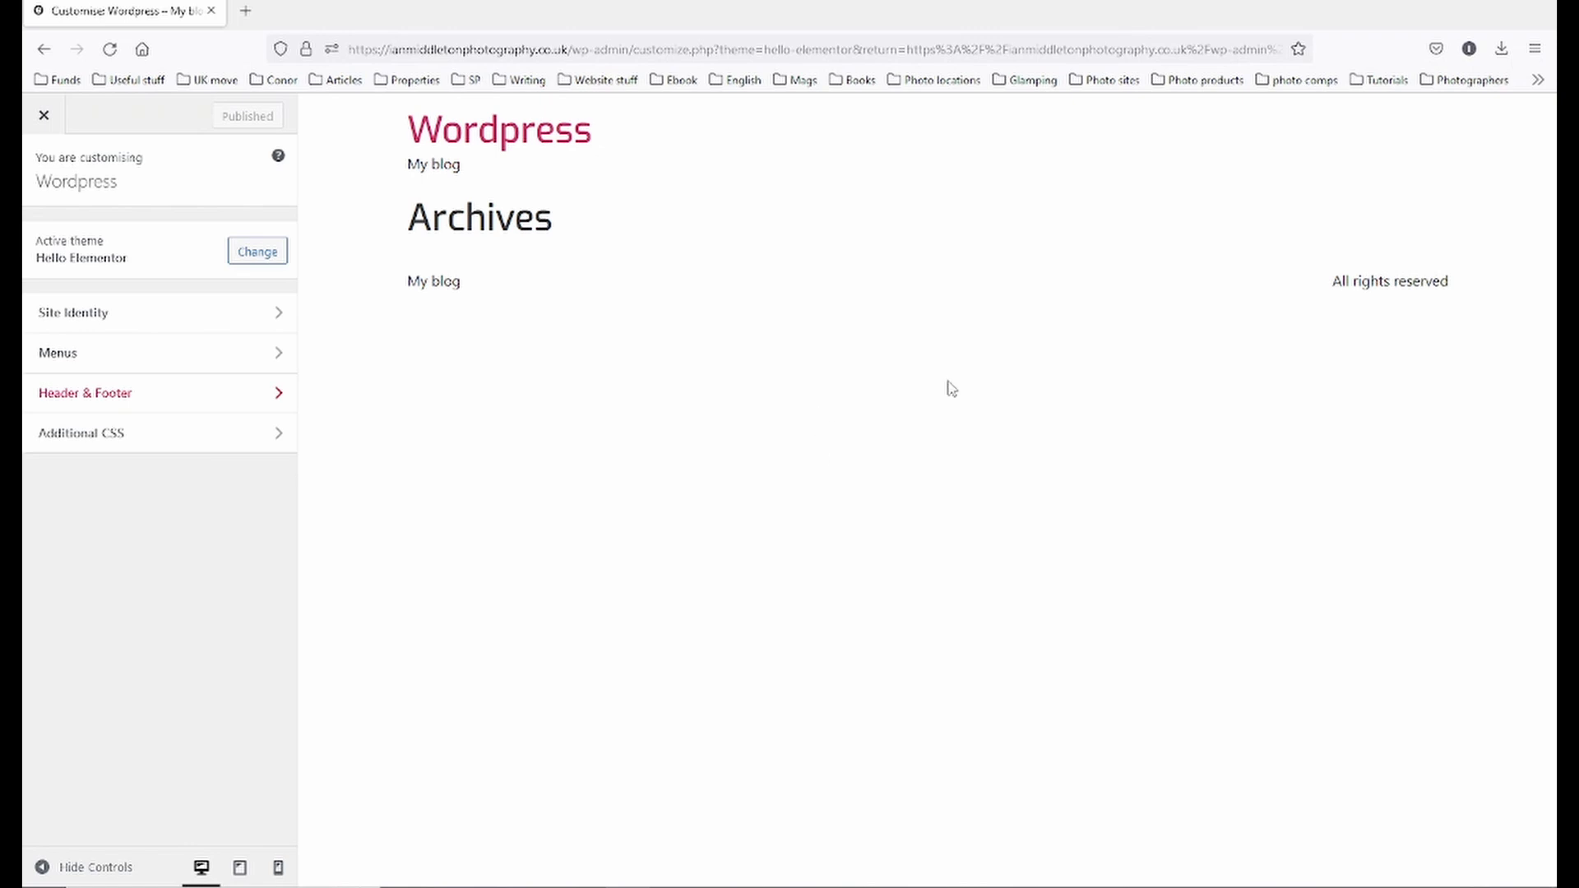
- In Site Identity, replace the 'Wordpress' site title with the photographer's name plus ': Photography'
{"action": "left_click", "coordinate": [128, 321]}
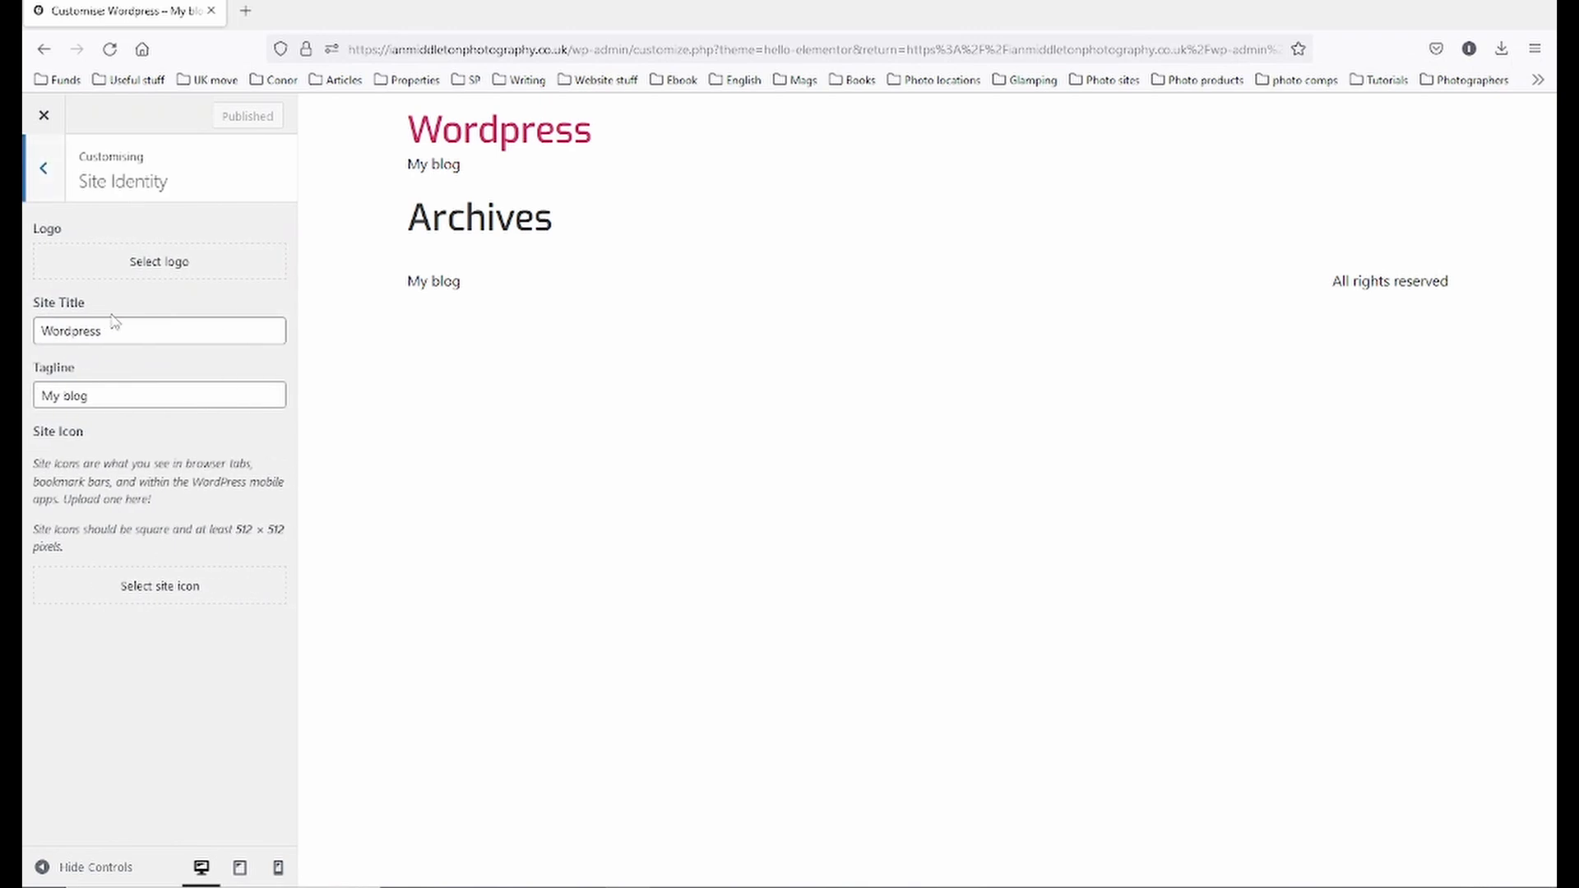
{"action": "double_click", "coordinate": [134, 328]}
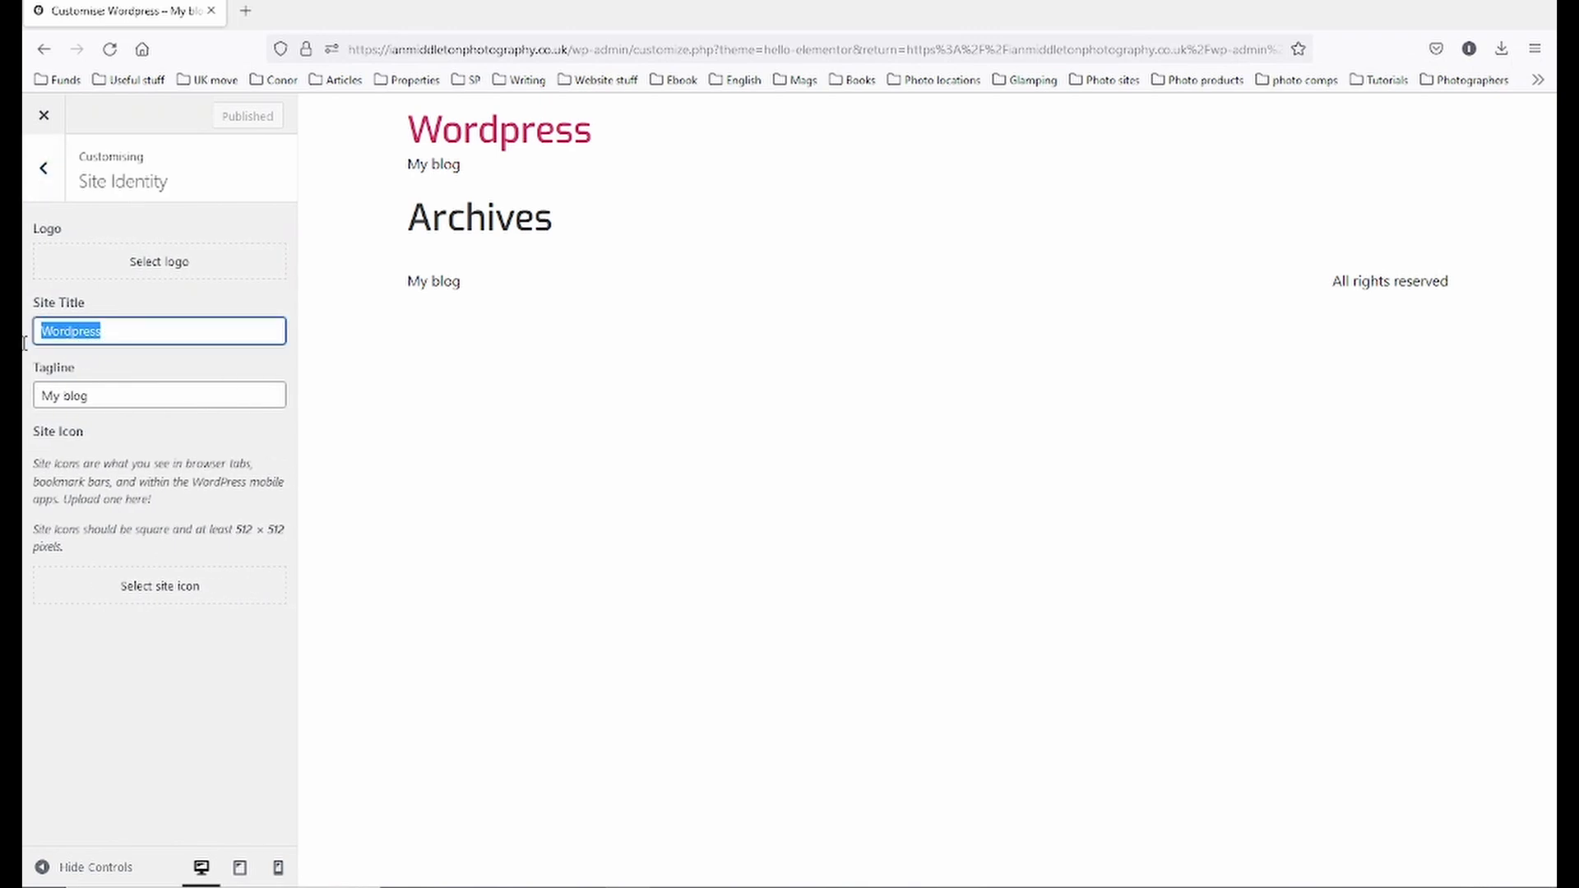
{"action": "key", "text": "BackSpace"}
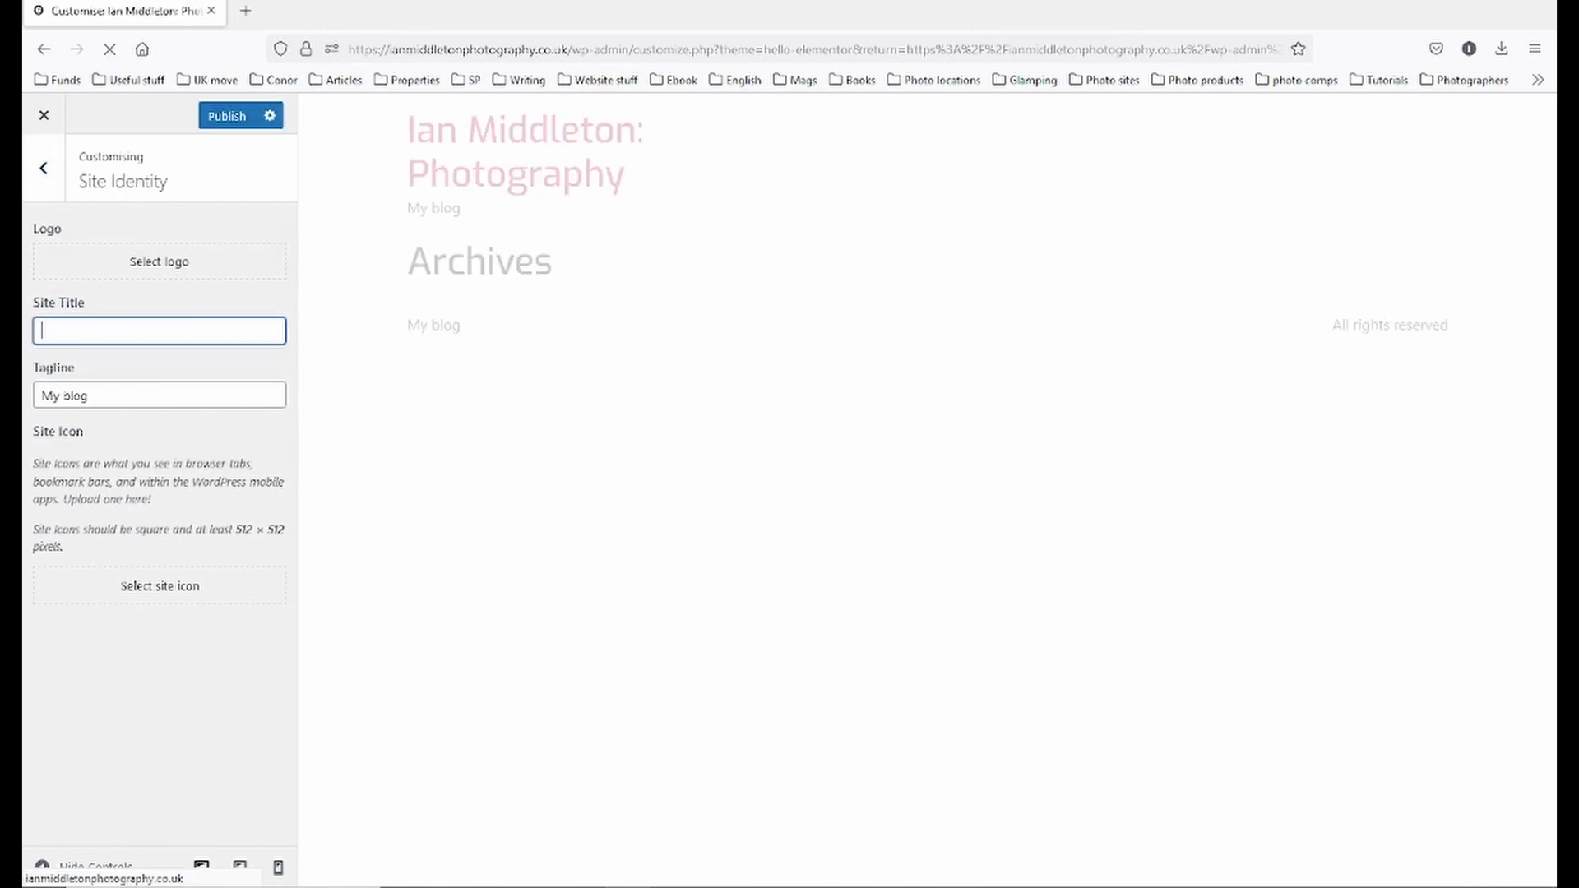
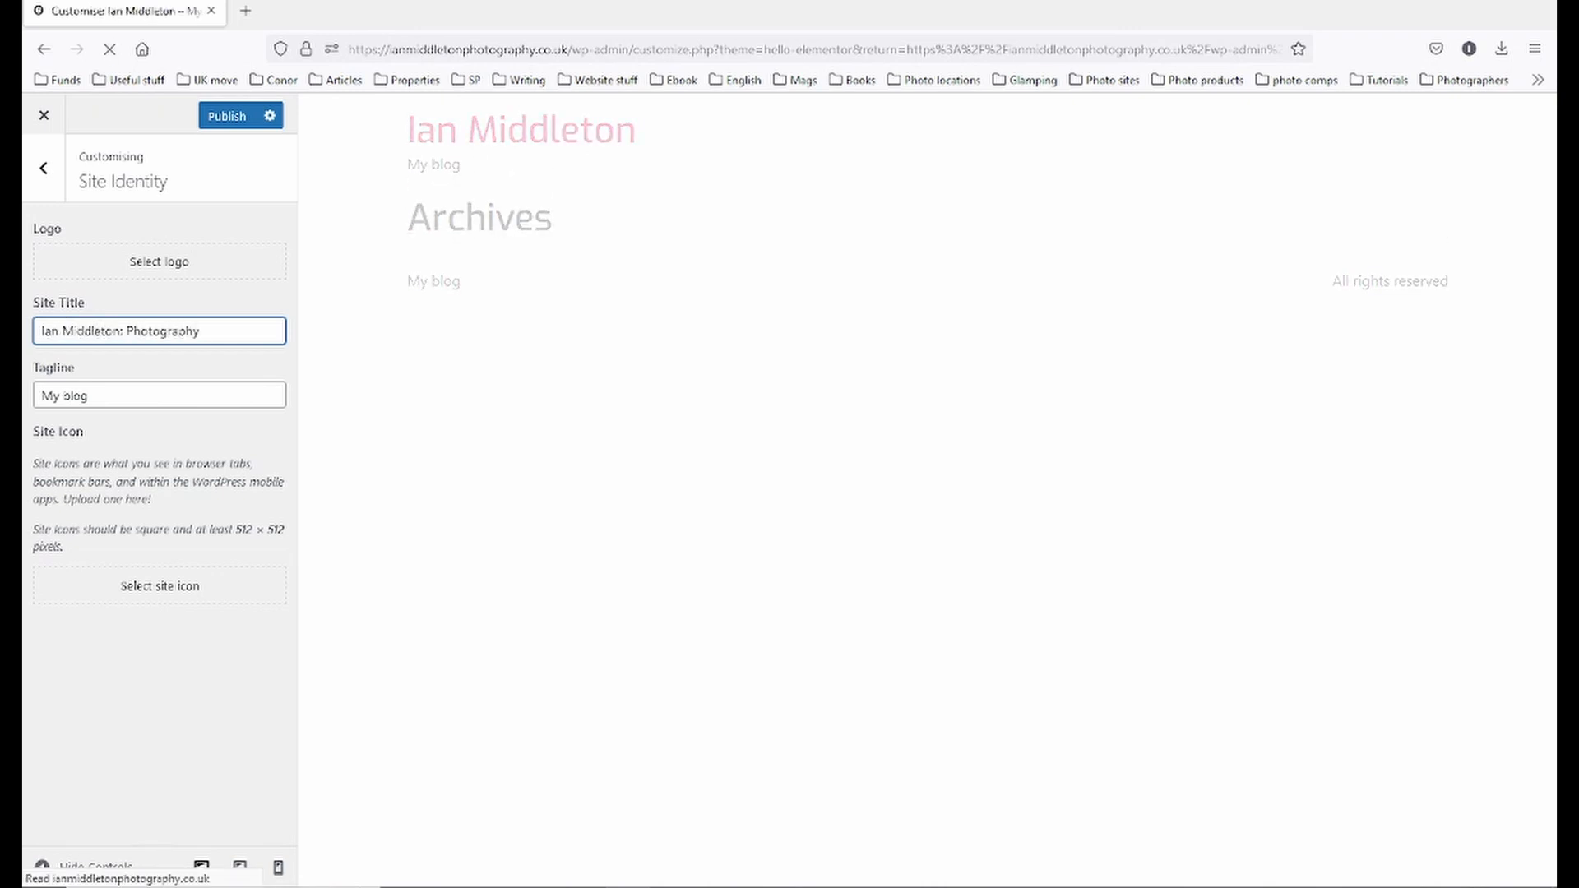
- Replace the 'My blog' tagline with 'UK based travel and landscape photographer'
{"action": "left_click_drag", "start_coordinate": [130, 398], "coordinate": [24, 405]}
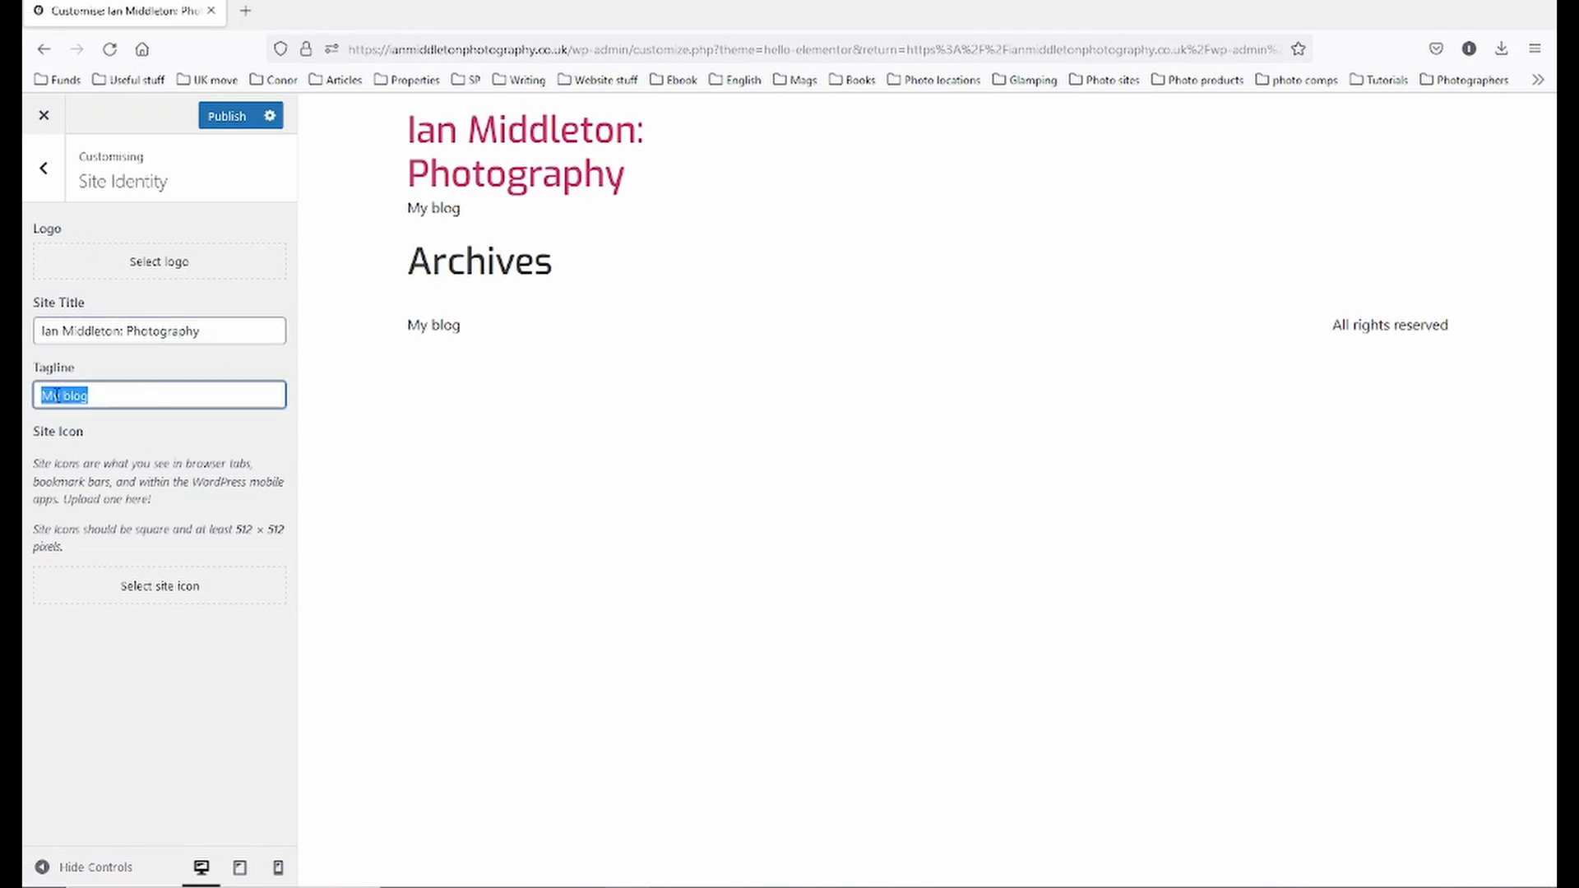
{"action": "type", "text": "UK"}
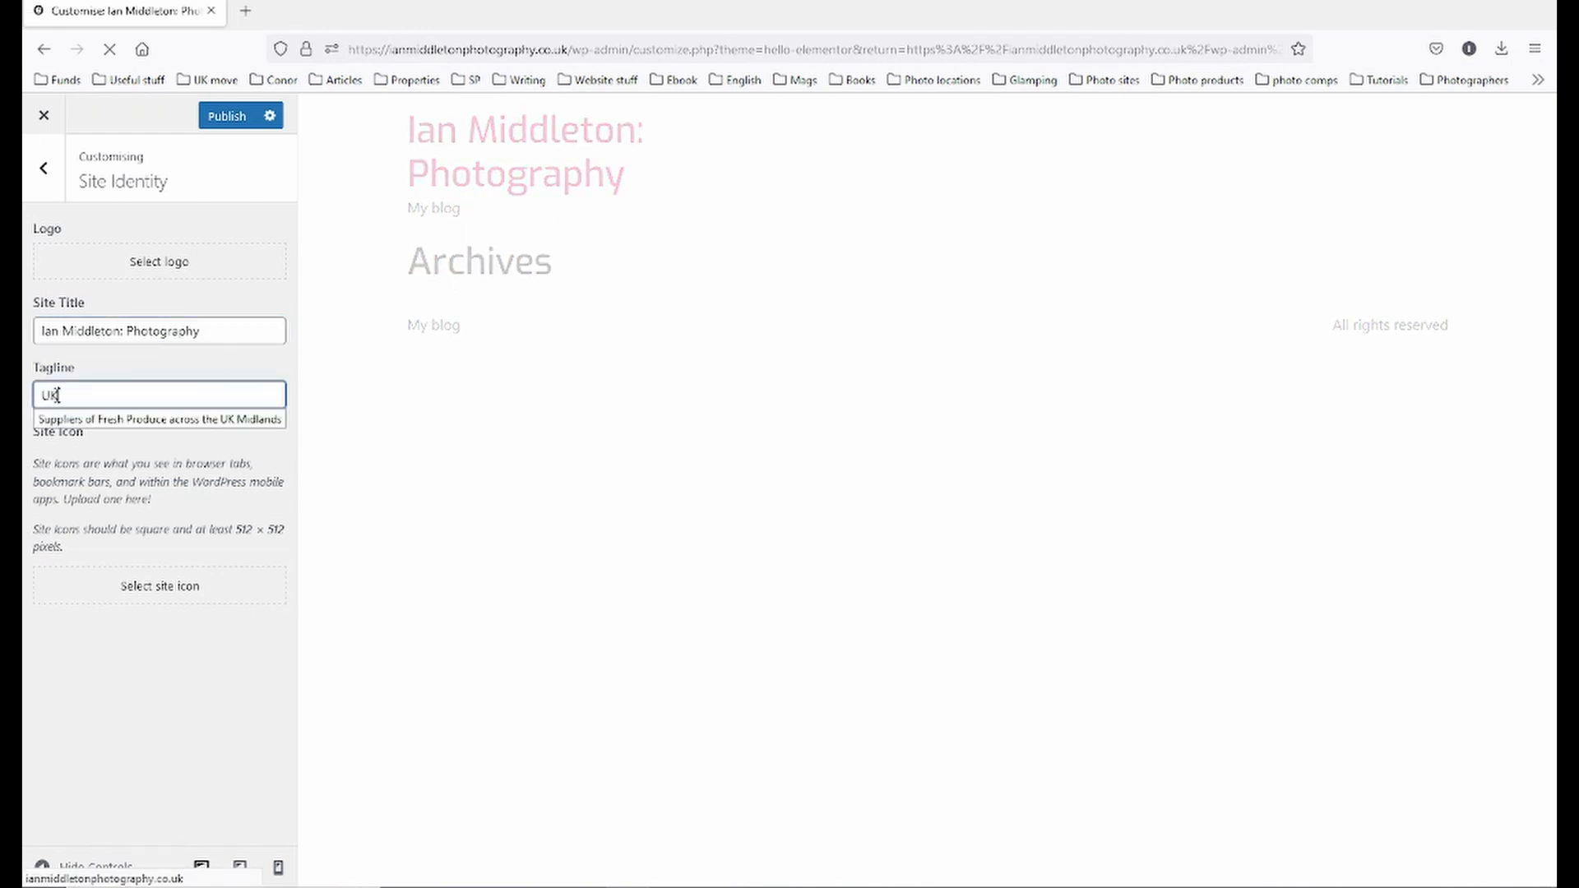
{"action": "type", "text": " based"}
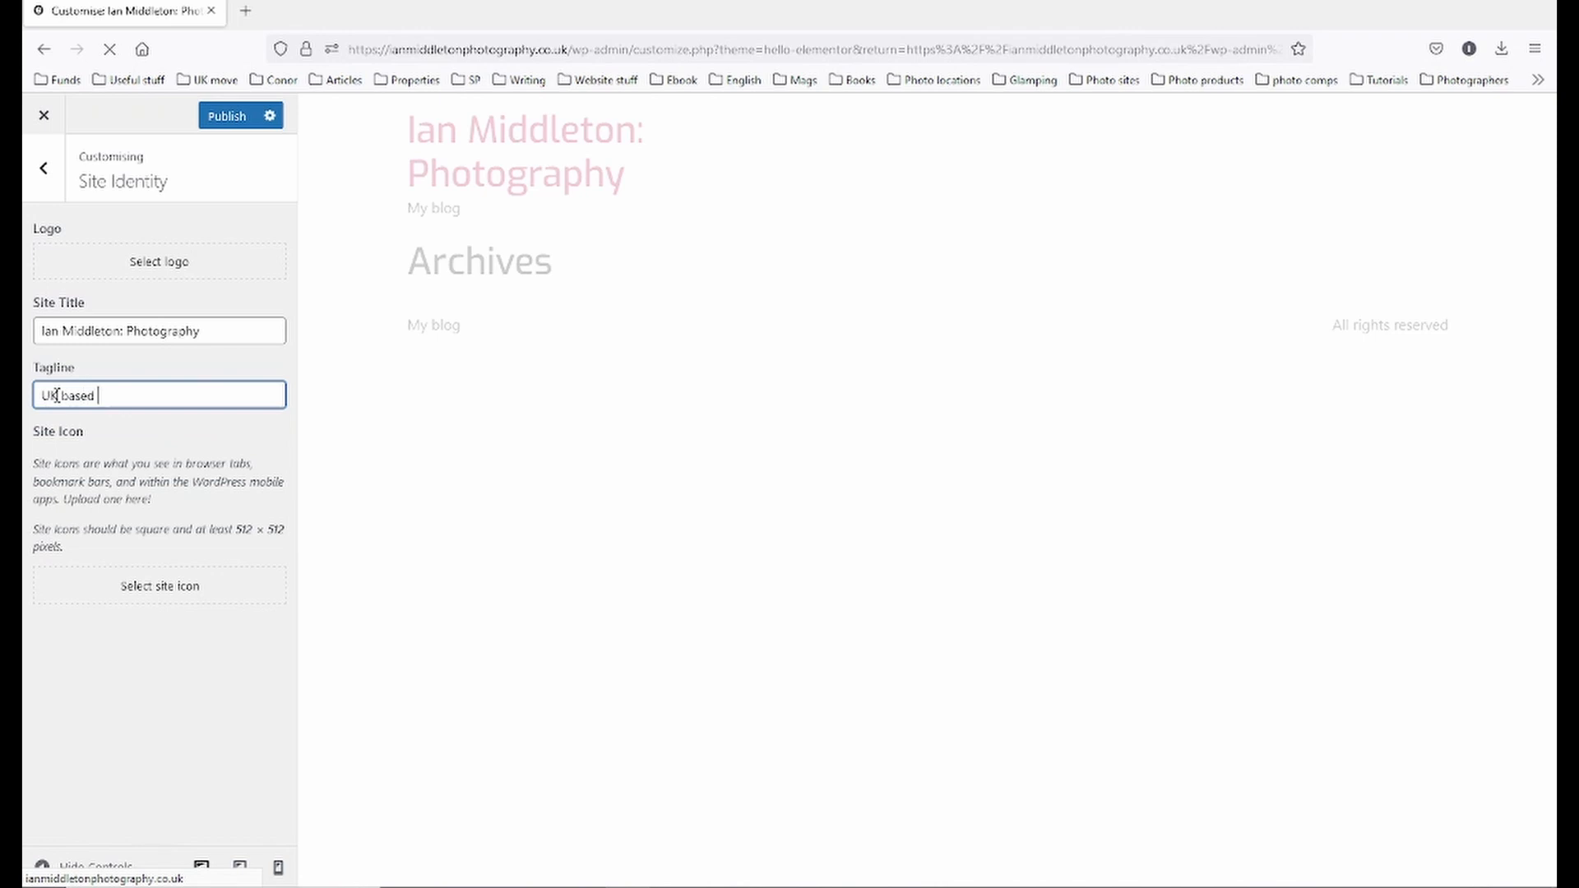
{"action": "type", "text": " travel and landfs"}
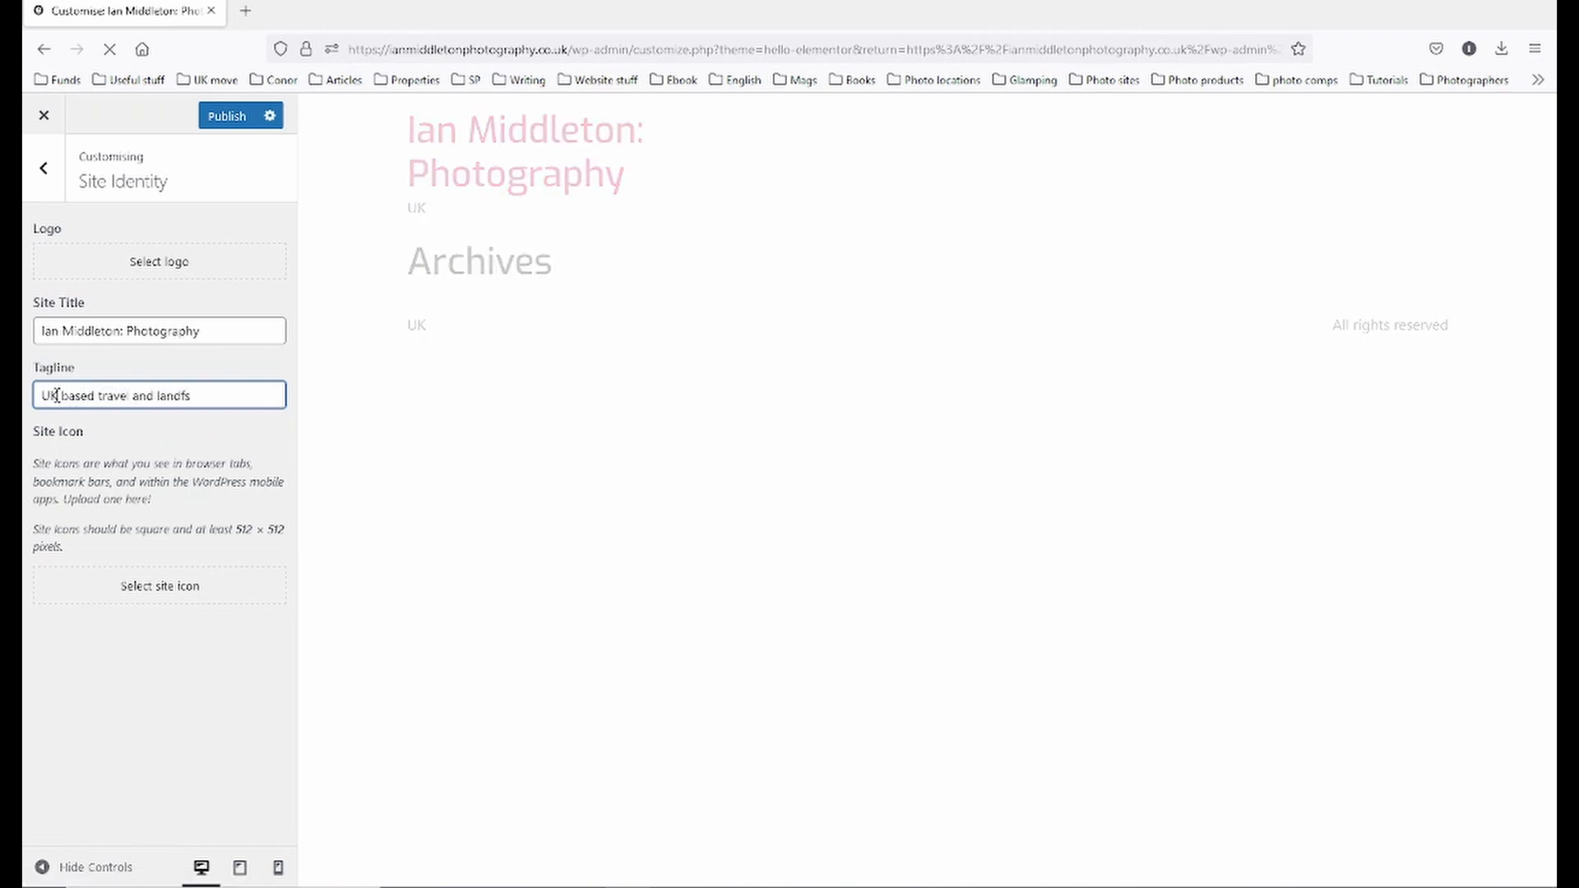
{"action": "type", "text": "cap"}
{"action": "key", "text": "BackSpace"}
{"action": "key", "text": "BackSpace"}
{"action": "key", "text": "BackSpace"}
{"action": "key", "text": "BackSpace"}
{"action": "key", "text": "BackSpace"}
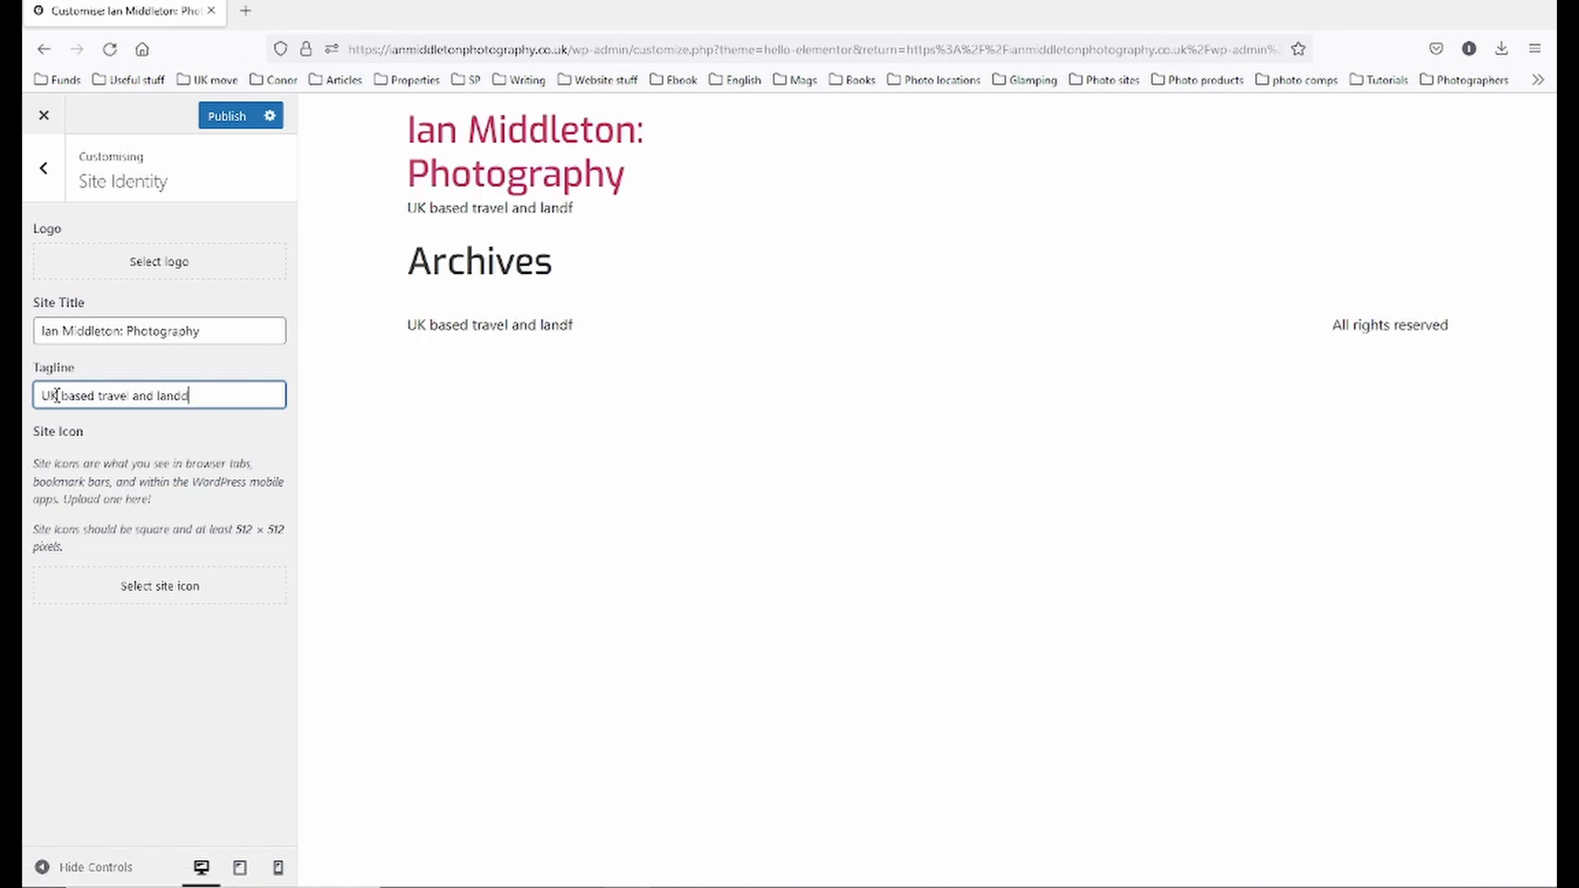
{"action": "type", "text": "scap"}
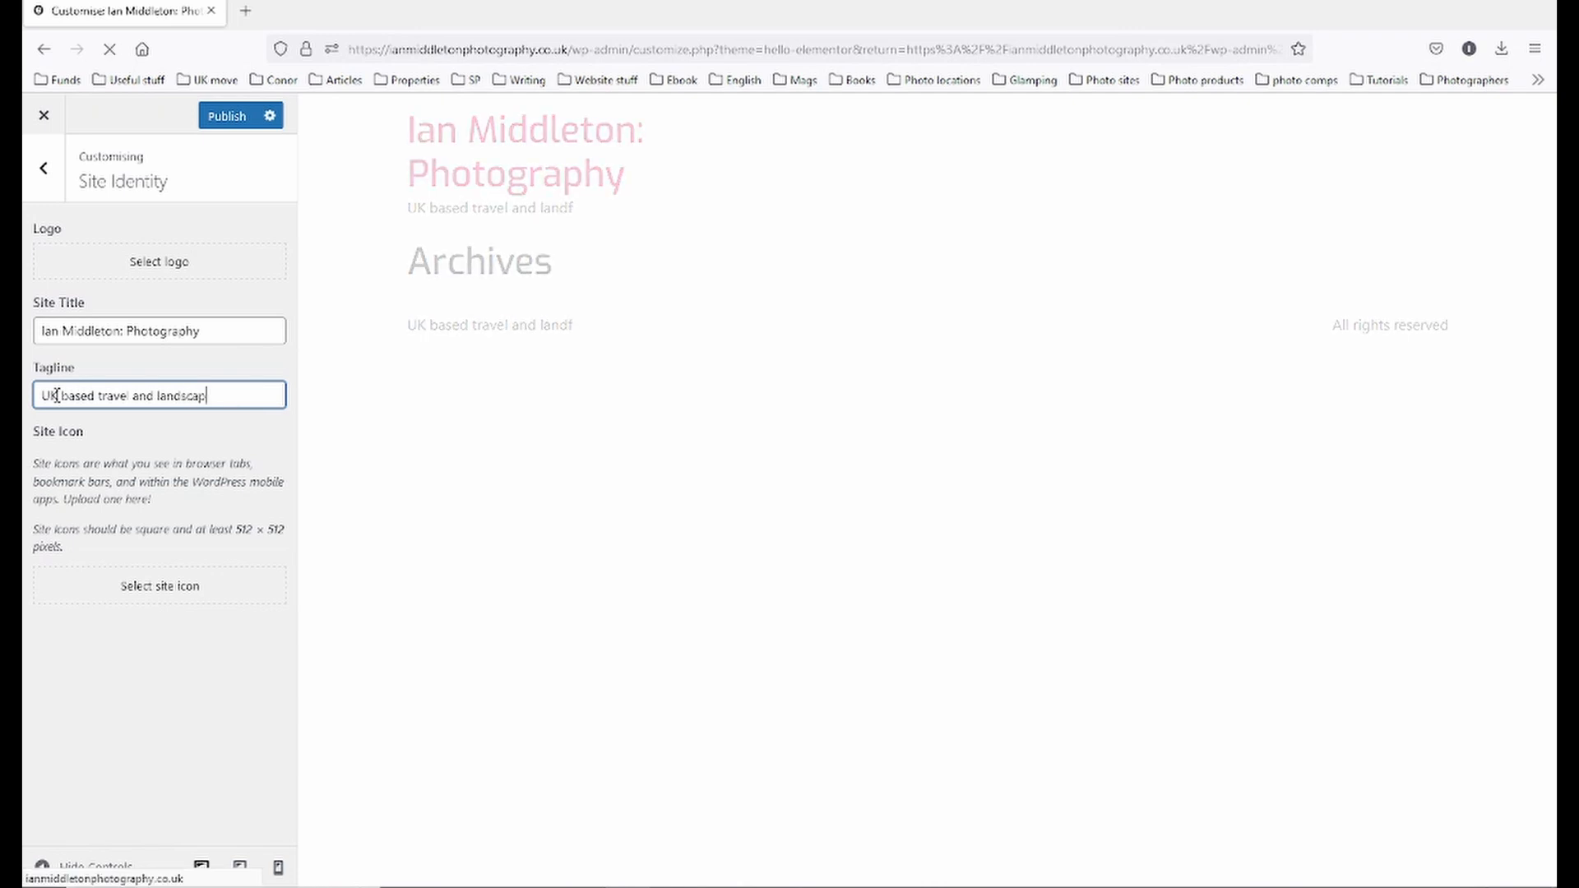
{"action": "type", "text": "e photographer"}
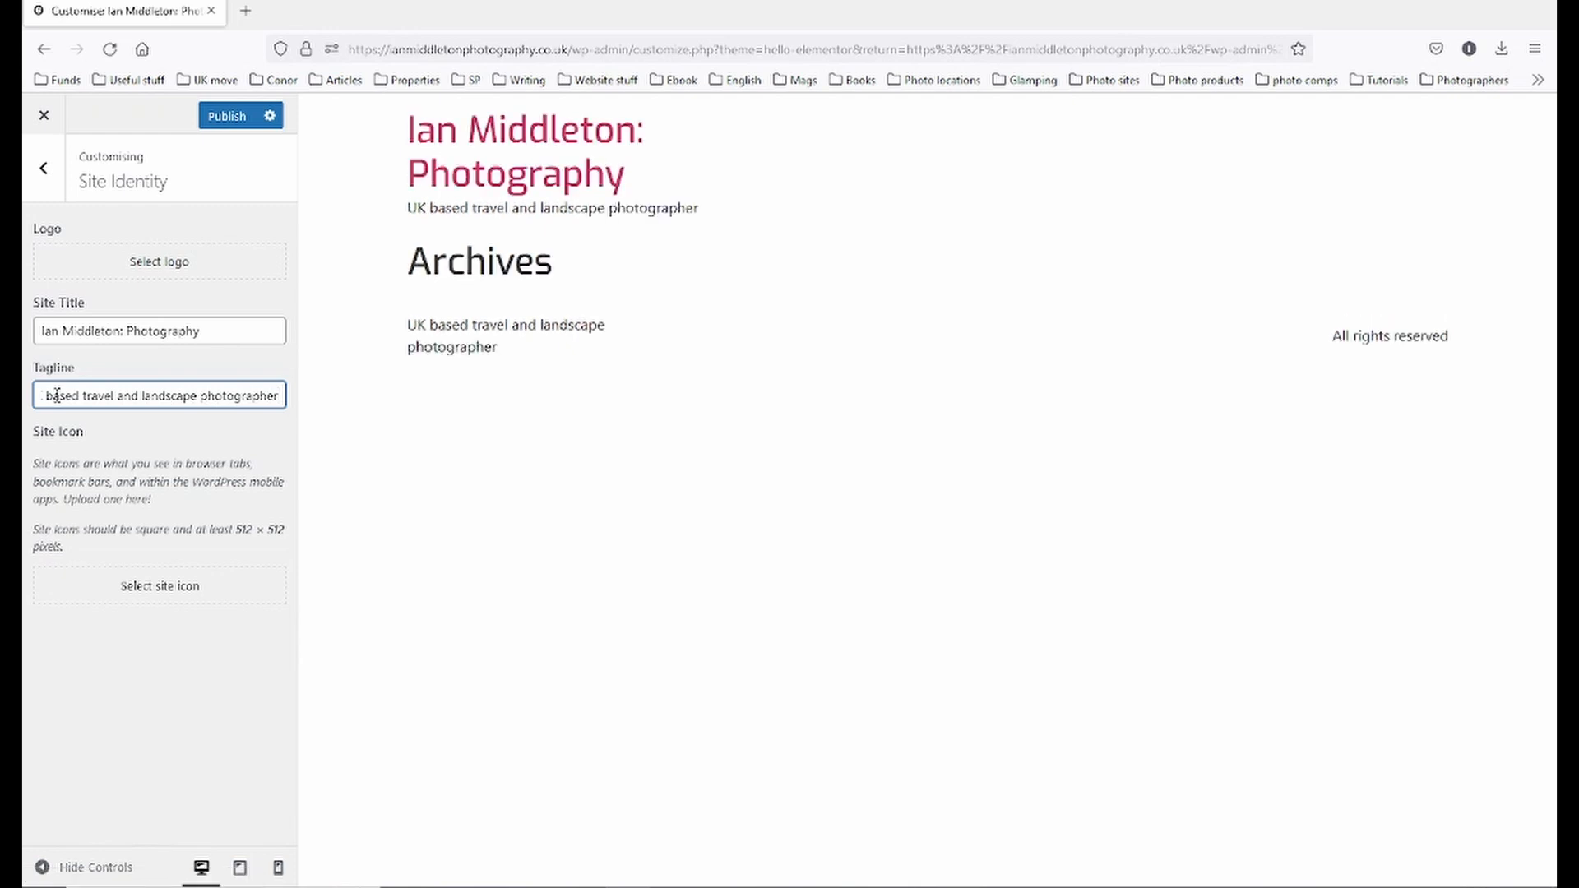
{"action": "key", "text": "Home"}
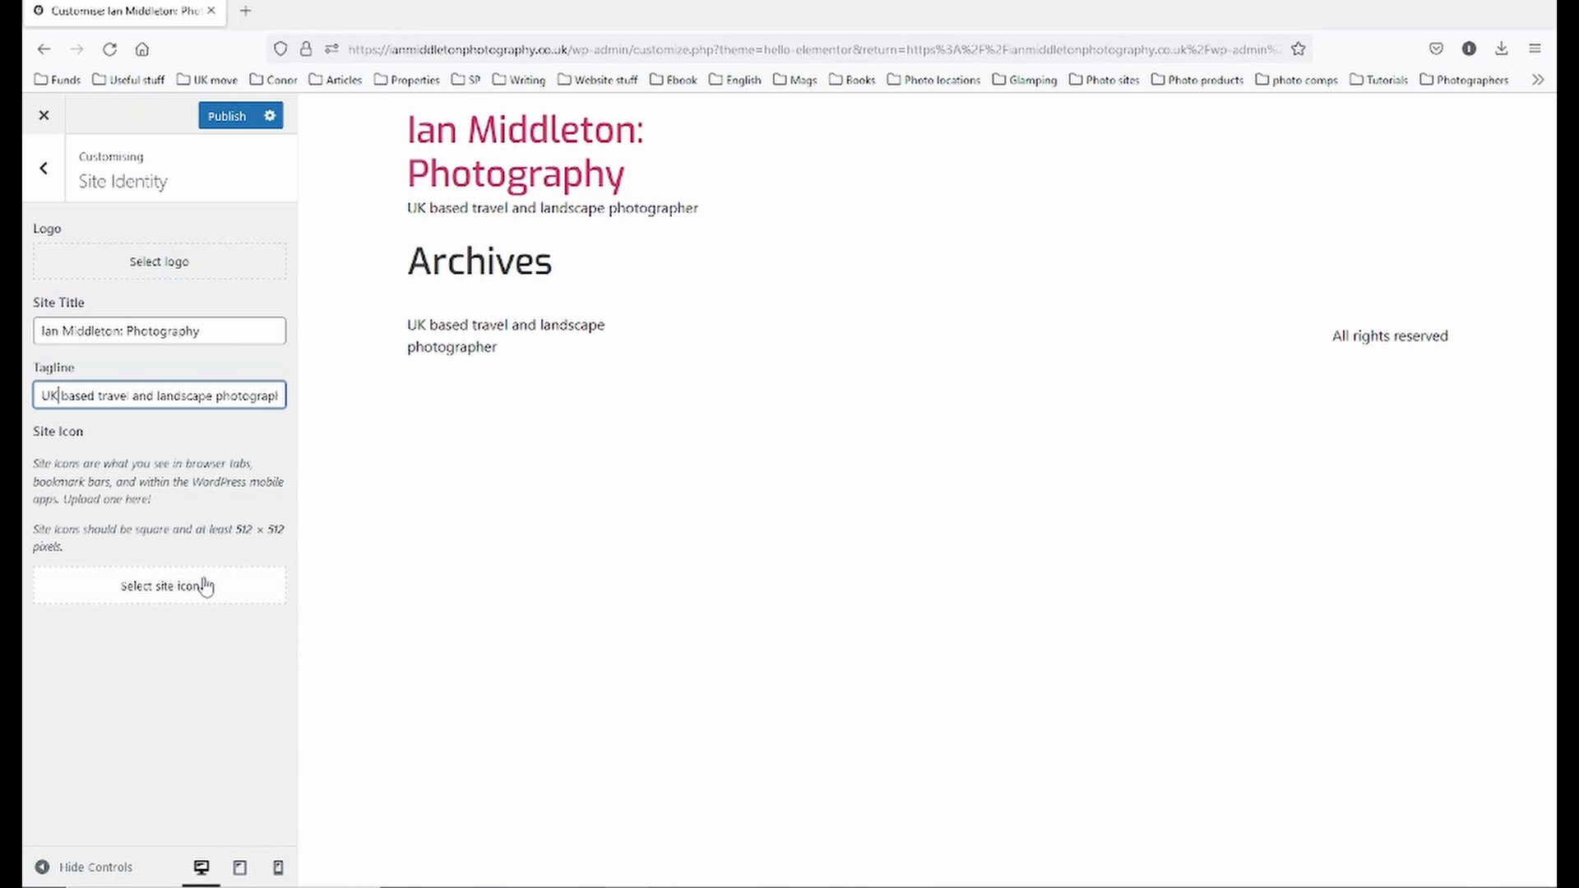
{"action": "left_click", "coordinate": [100, 396]}
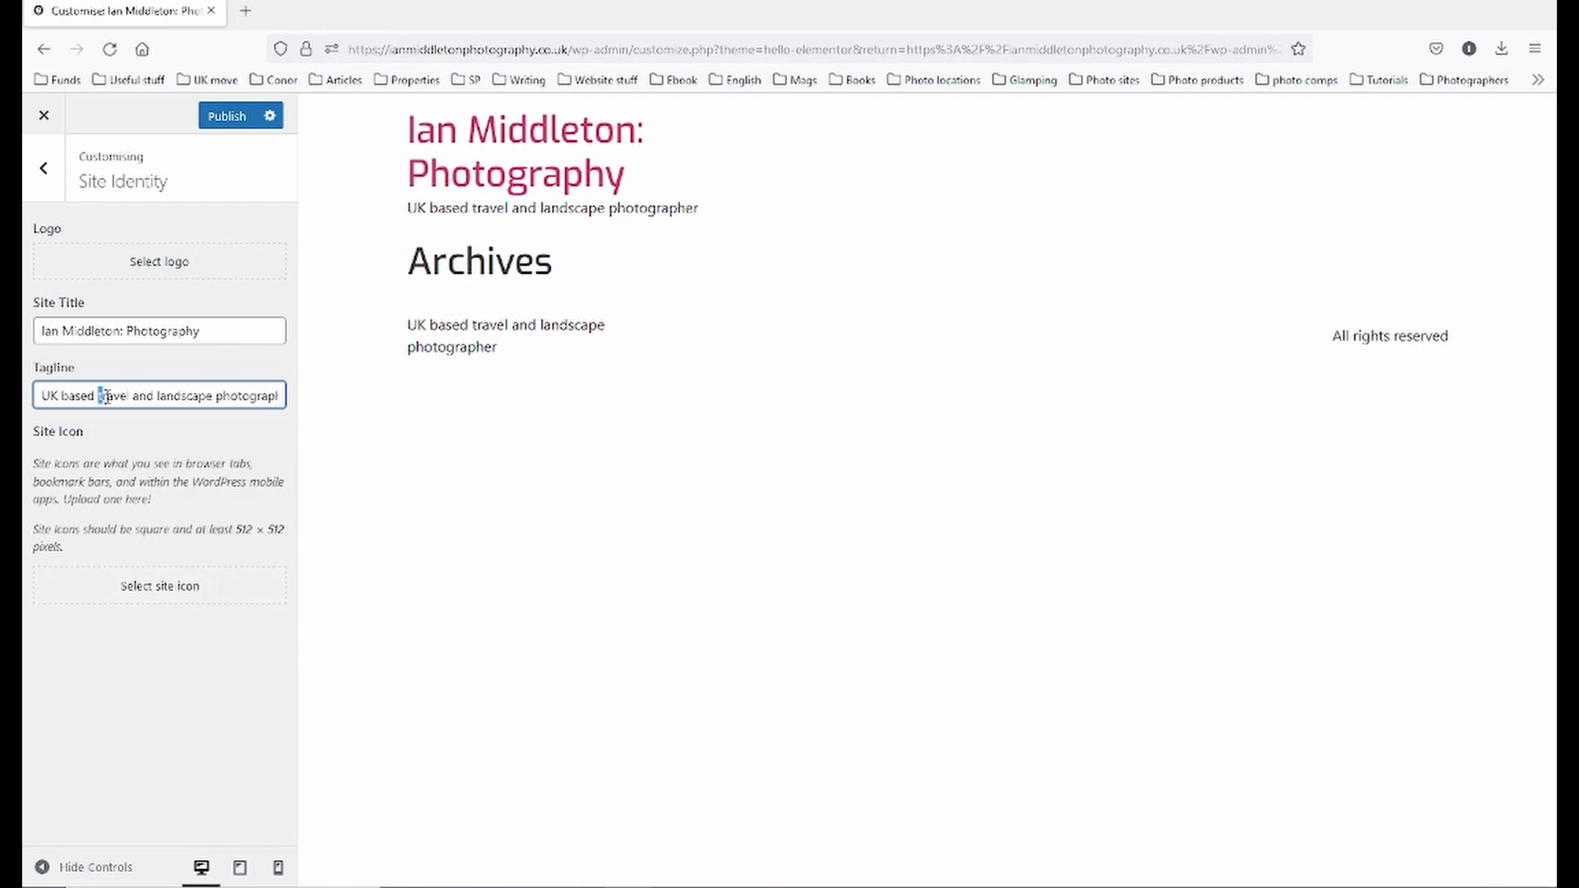
{"action": "left_click", "coordinate": [134, 271]}
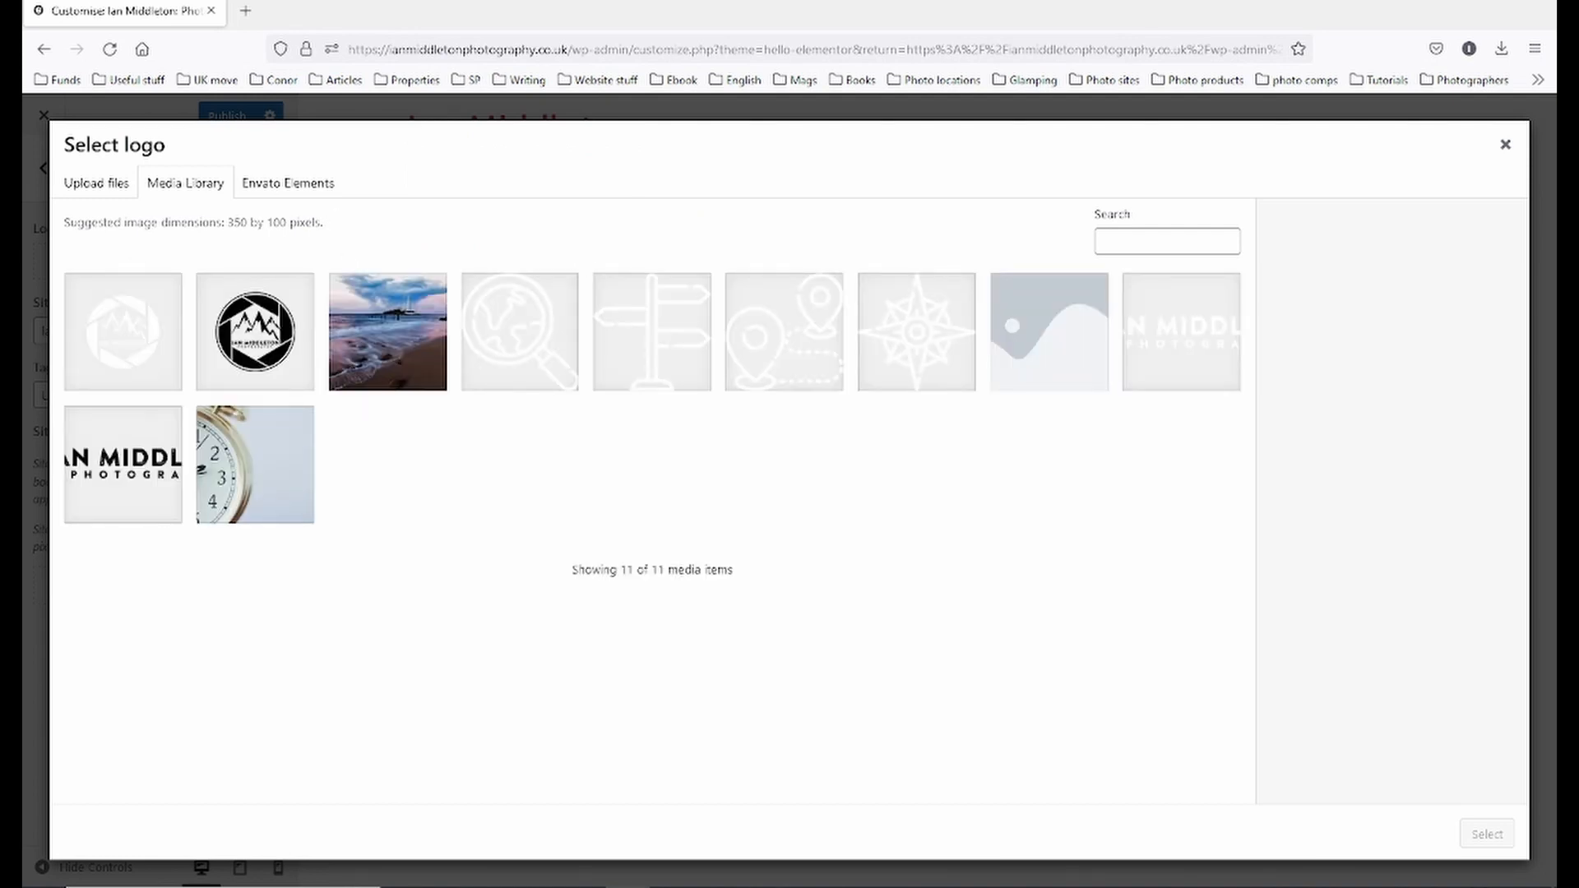
- Set the white text logo from the media library as the site logo, without cropping
{"action": "left_click", "coordinate": [97, 186]}
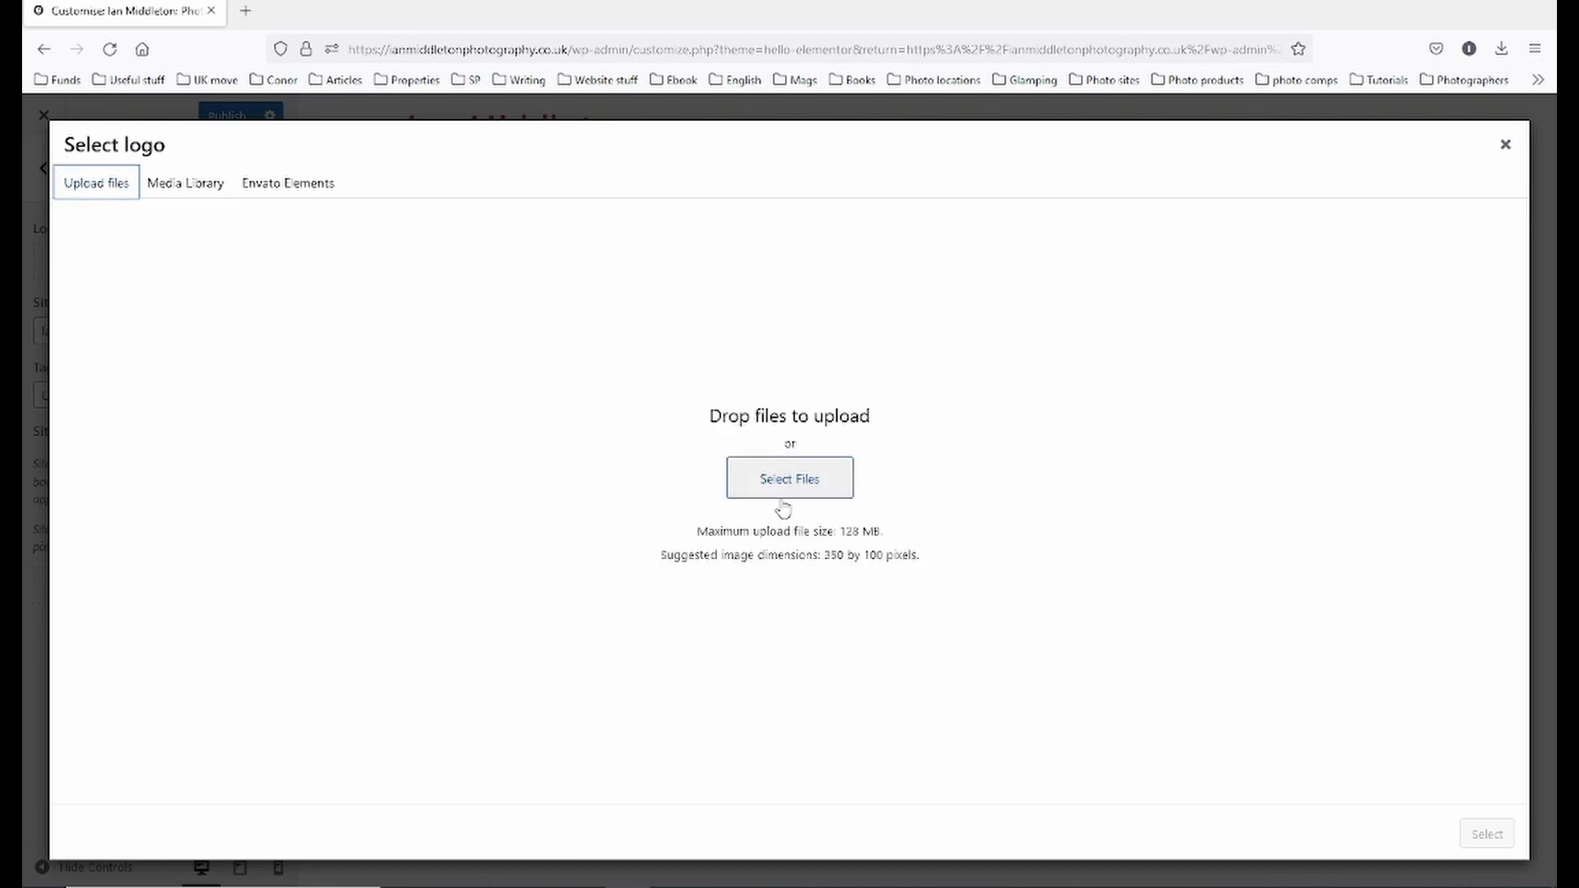
{"action": "left_click", "coordinate": [162, 190]}
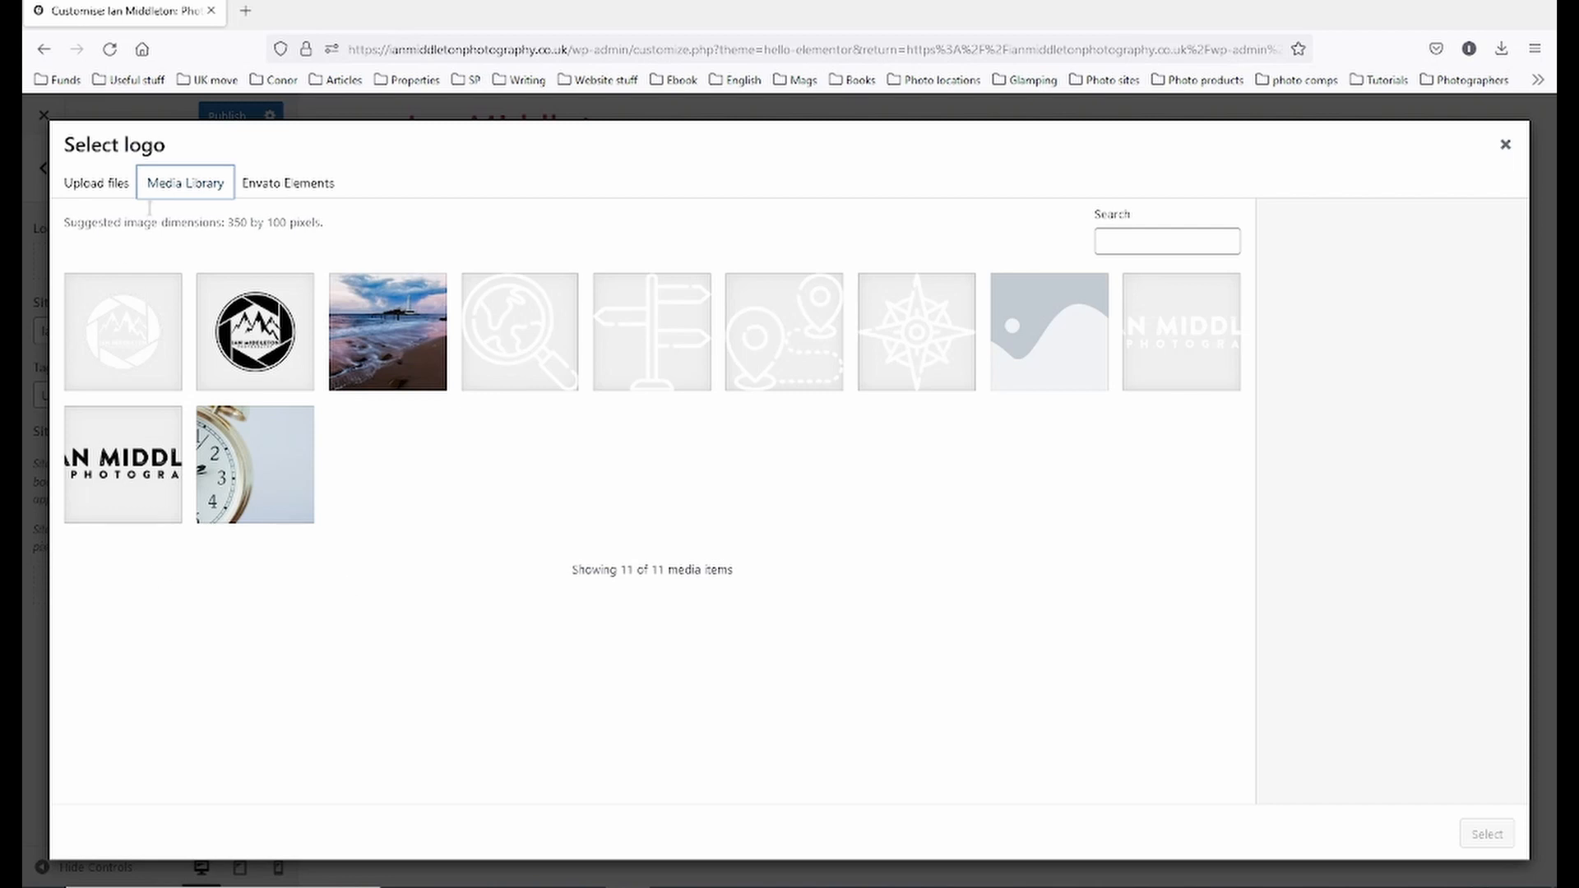
{"action": "left_click", "coordinate": [1160, 360]}
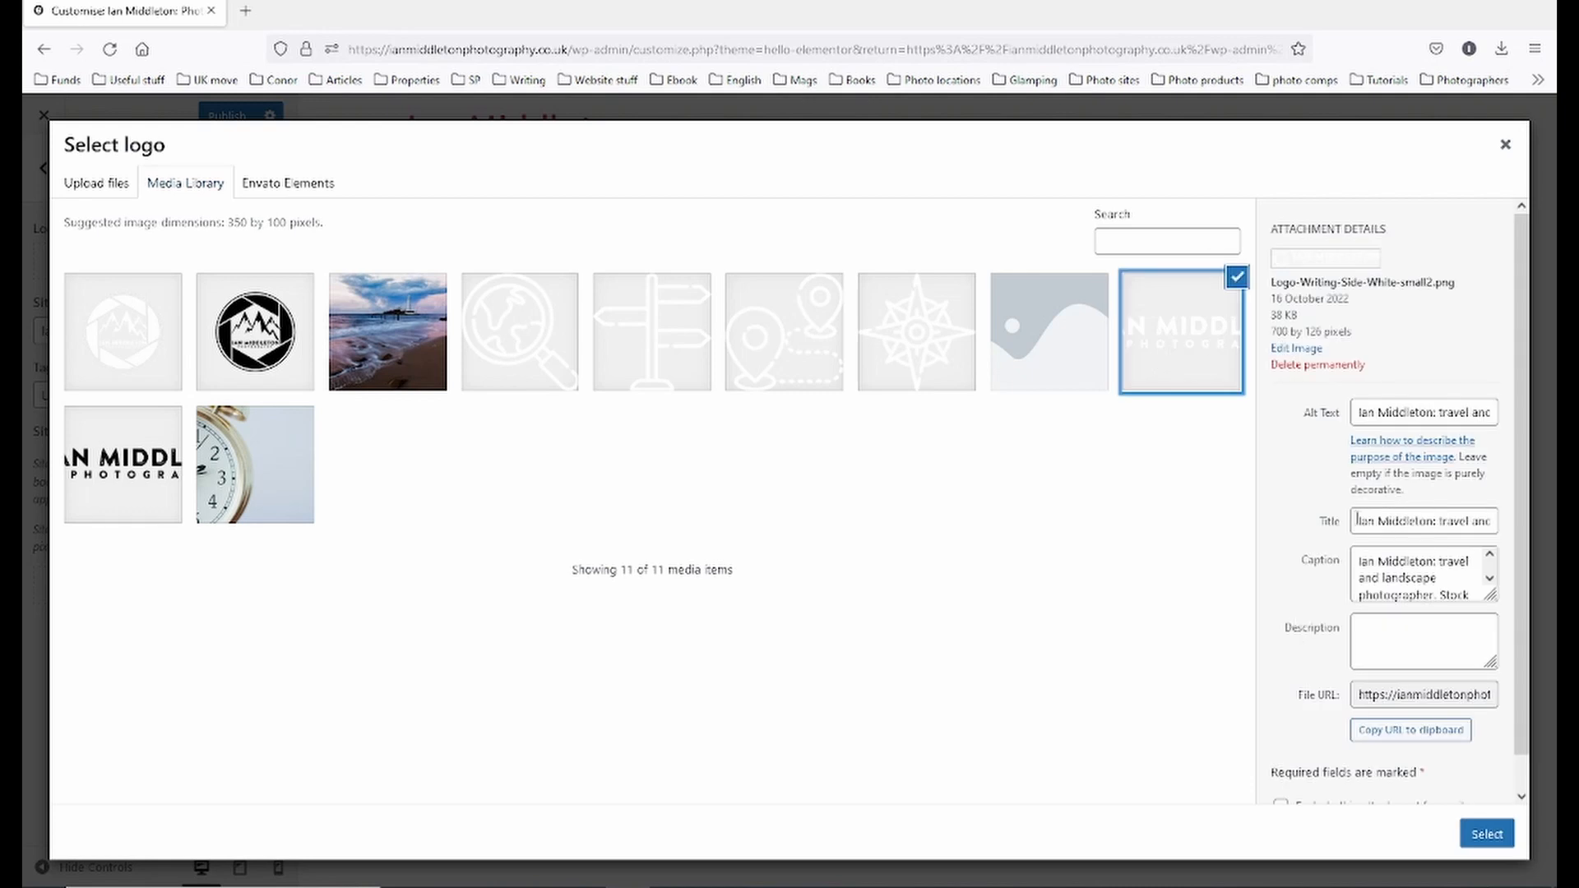
{"action": "left_click", "coordinate": [1476, 837]}
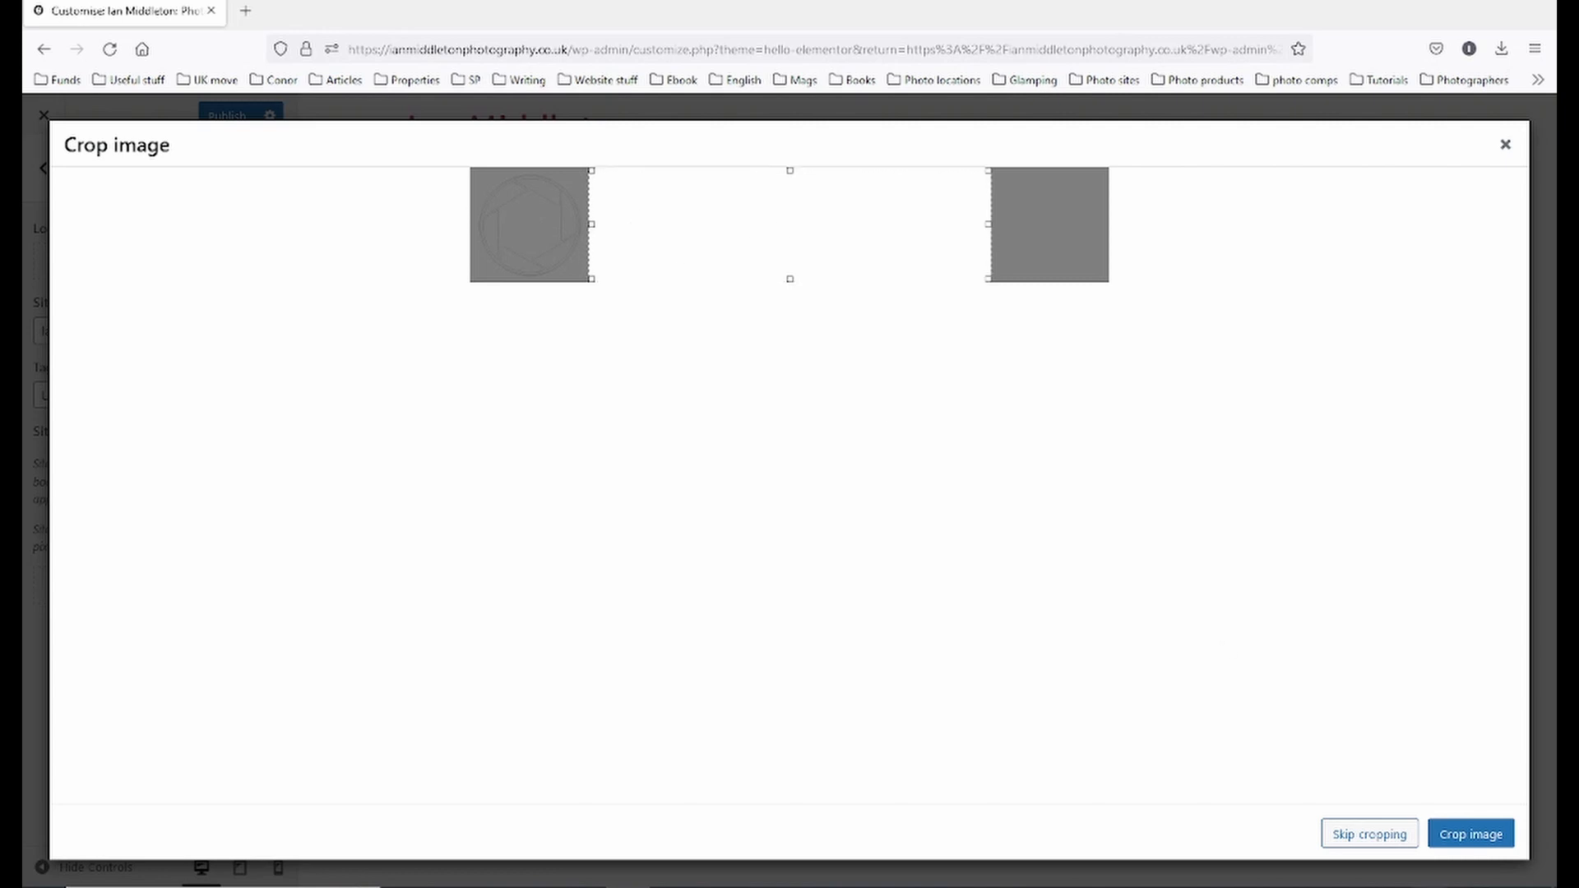
{"action": "left_click", "coordinate": [1369, 835]}
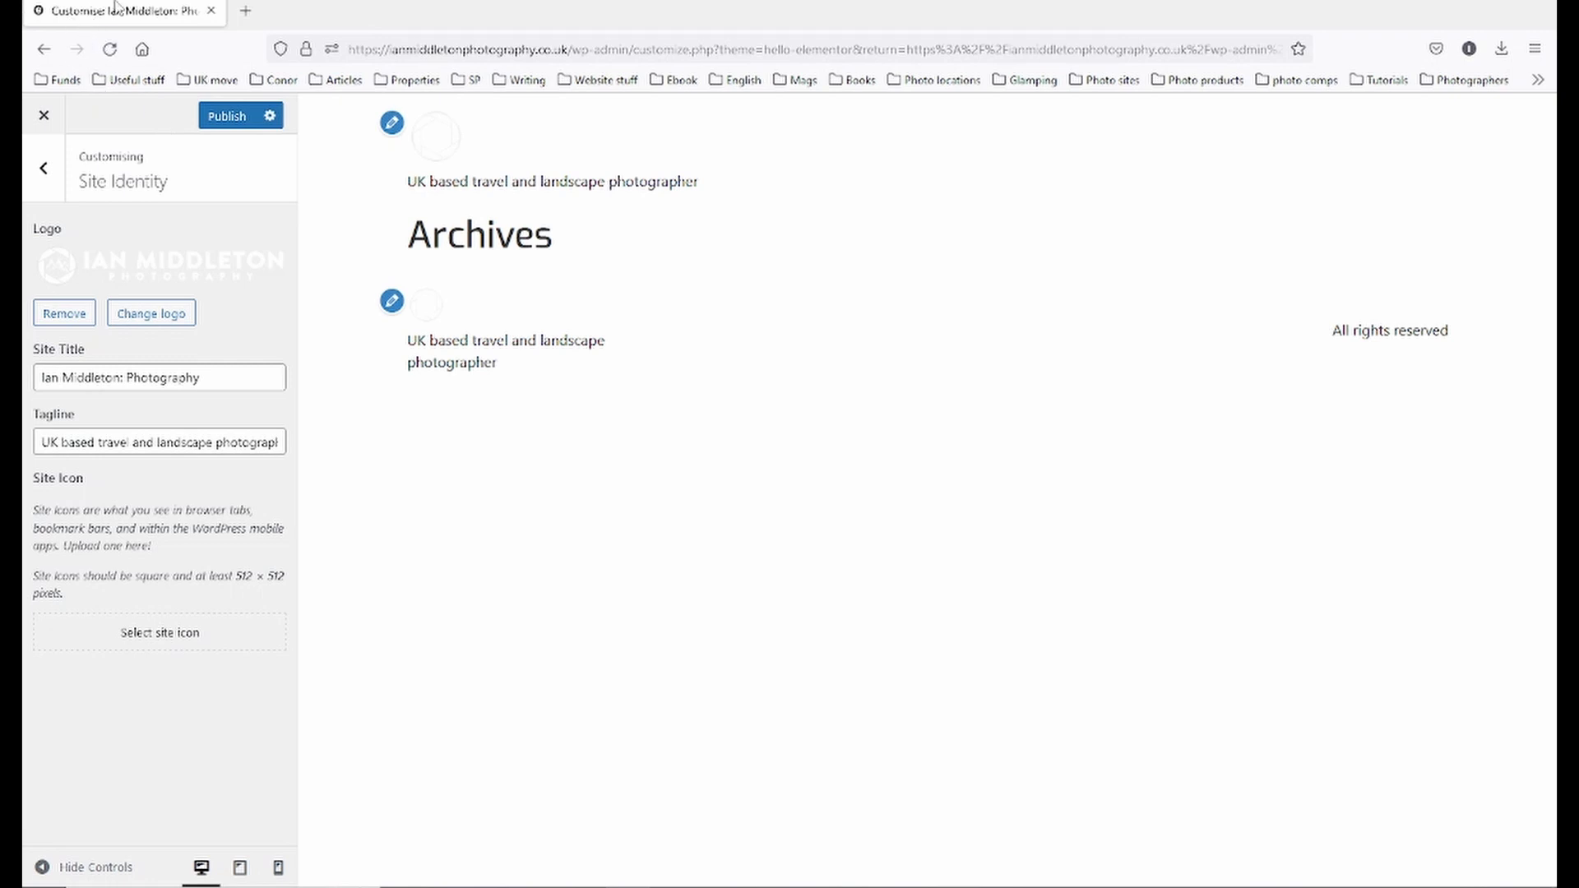
{"action": "left_click", "coordinate": [147, 634]}
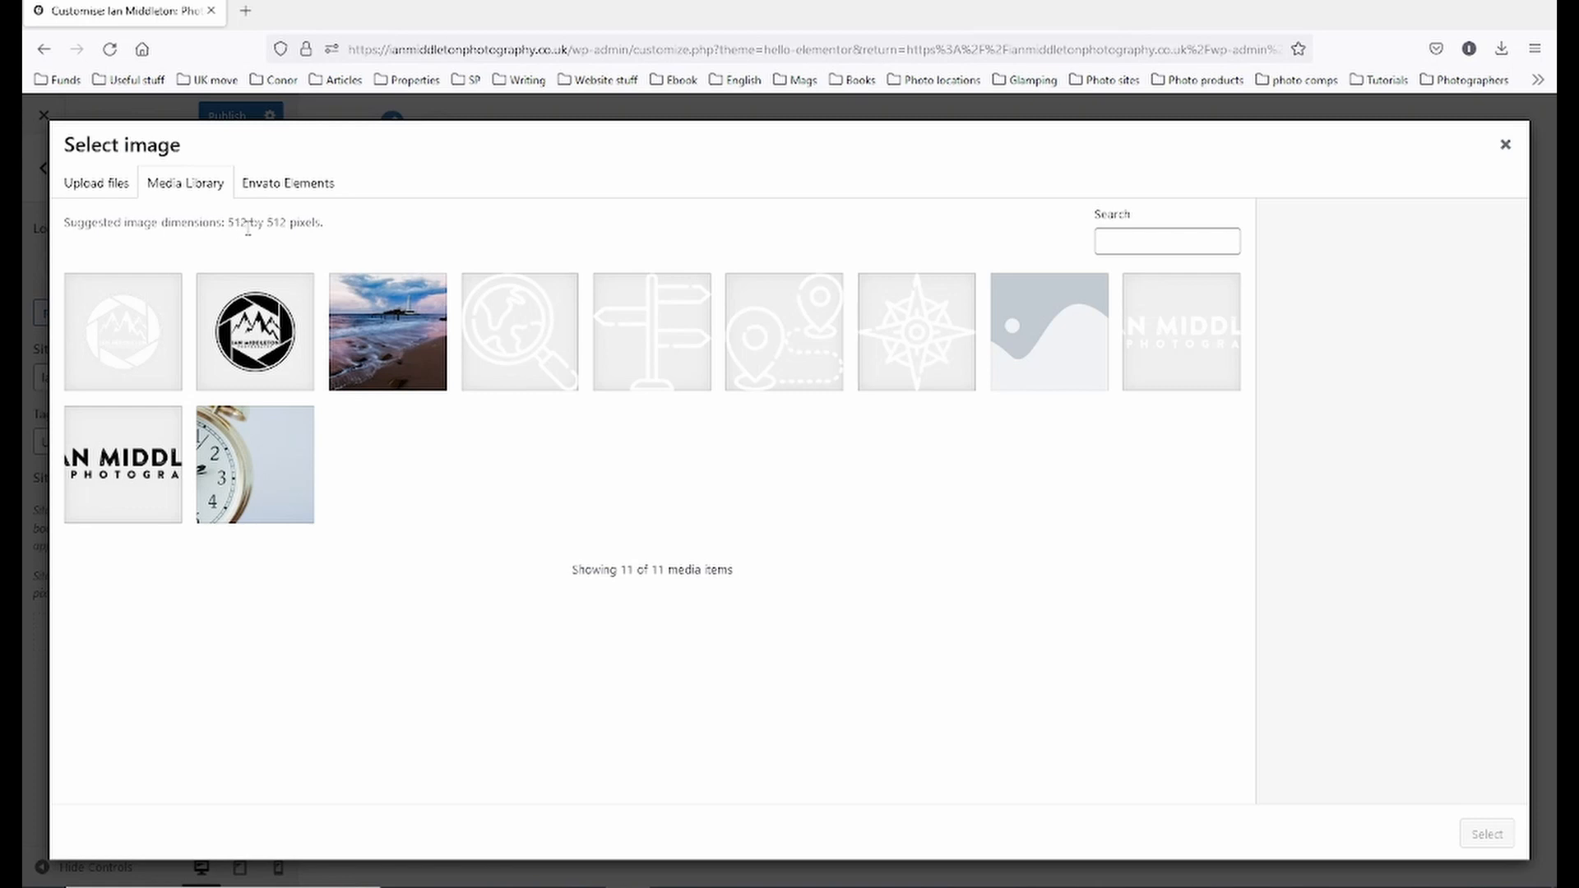
- Make the black circular logo the site icon with a square crop, then return to the main Customizer menu
{"action": "left_click", "coordinate": [136, 345]}
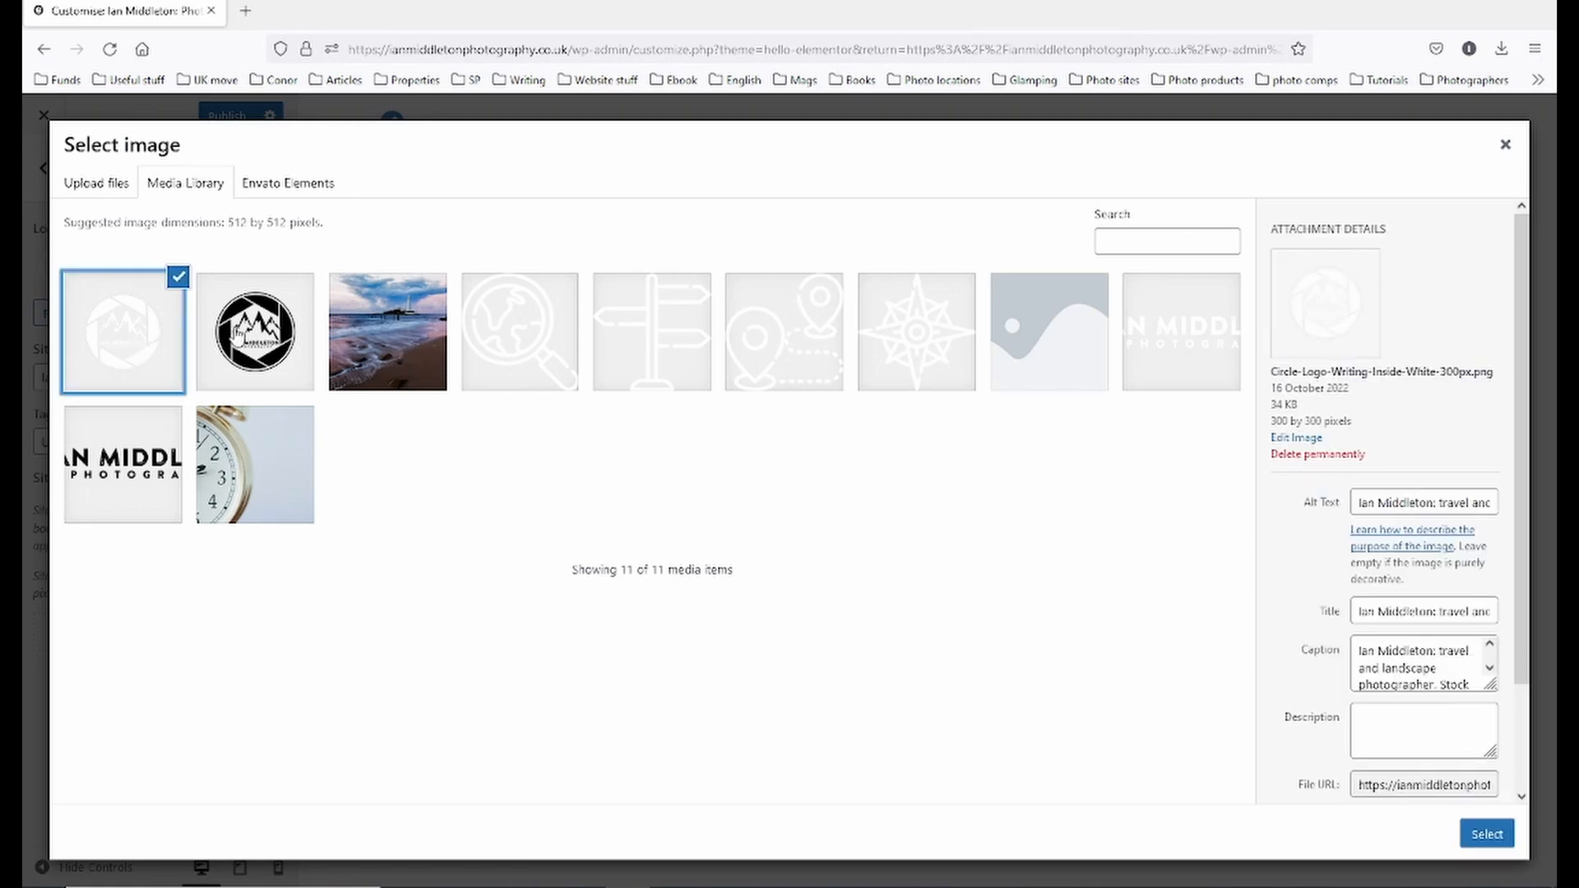
{"action": "left_click", "coordinate": [237, 333]}
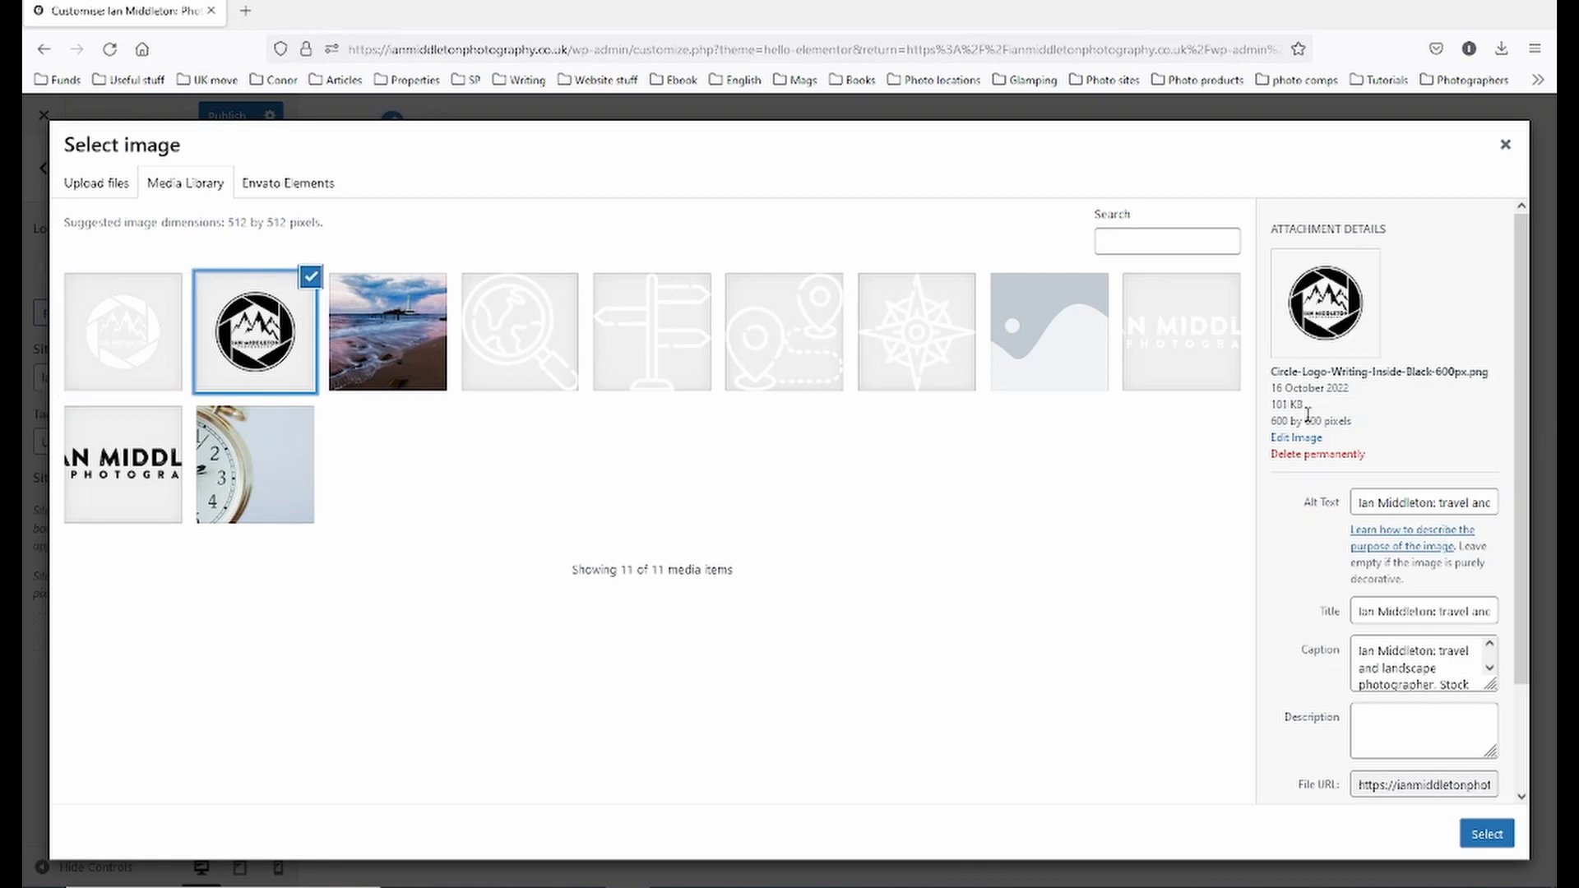
{"action": "left_click", "coordinate": [1487, 835]}
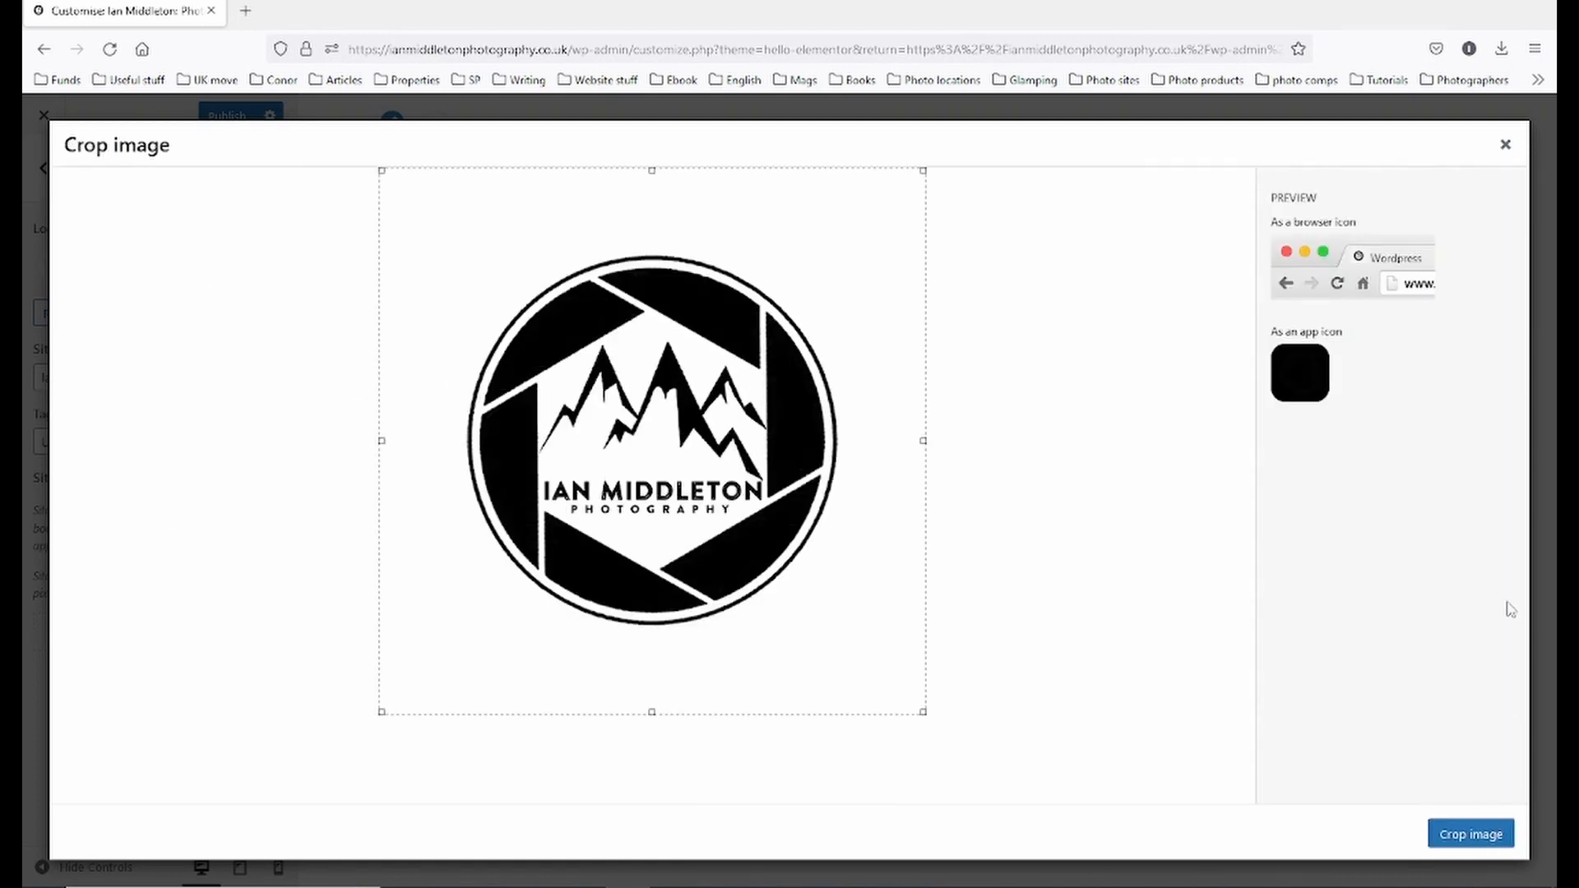
{"action": "left_click", "coordinate": [1480, 836]}
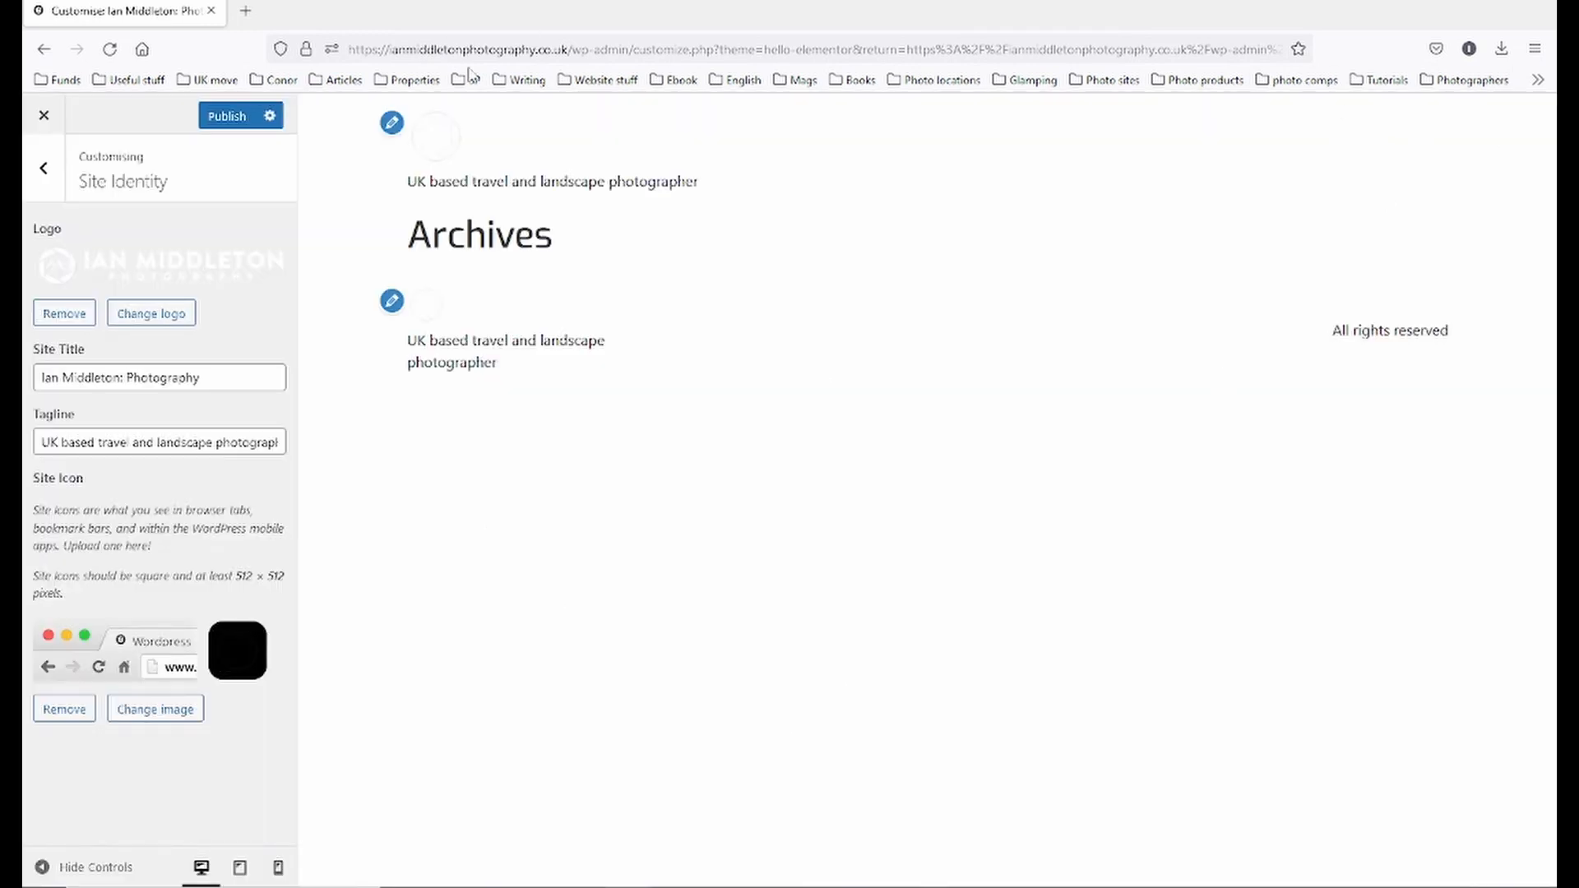
{"action": "left_click", "coordinate": [37, 169]}
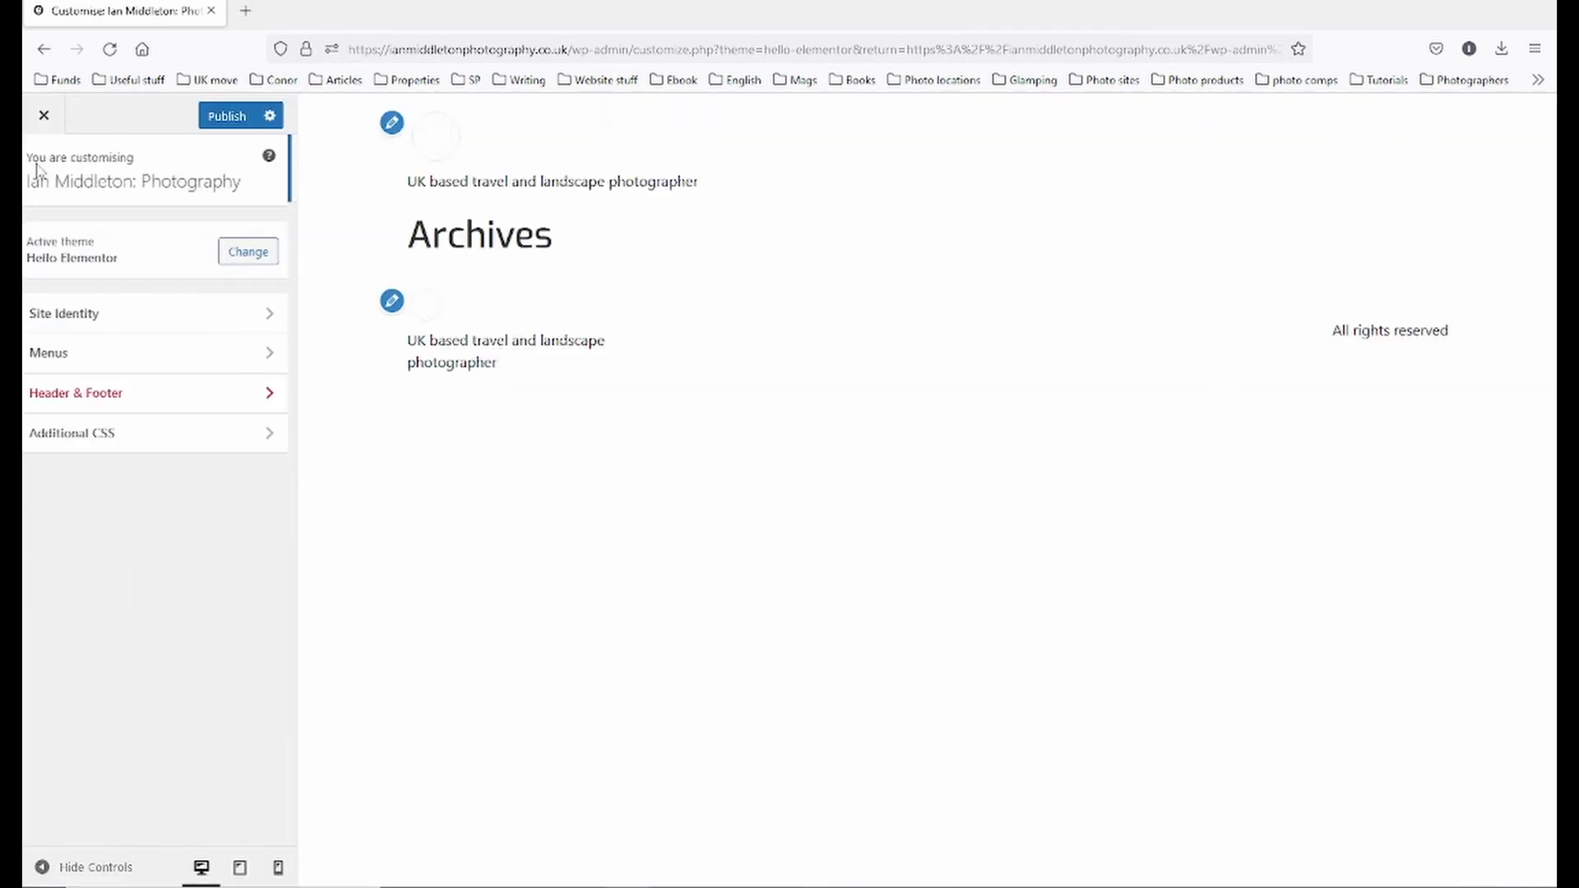
- Review the Header & Footer and Additional CSS settings, then publish the changes and close the Customizer
{"action": "left_click", "coordinate": [110, 403]}
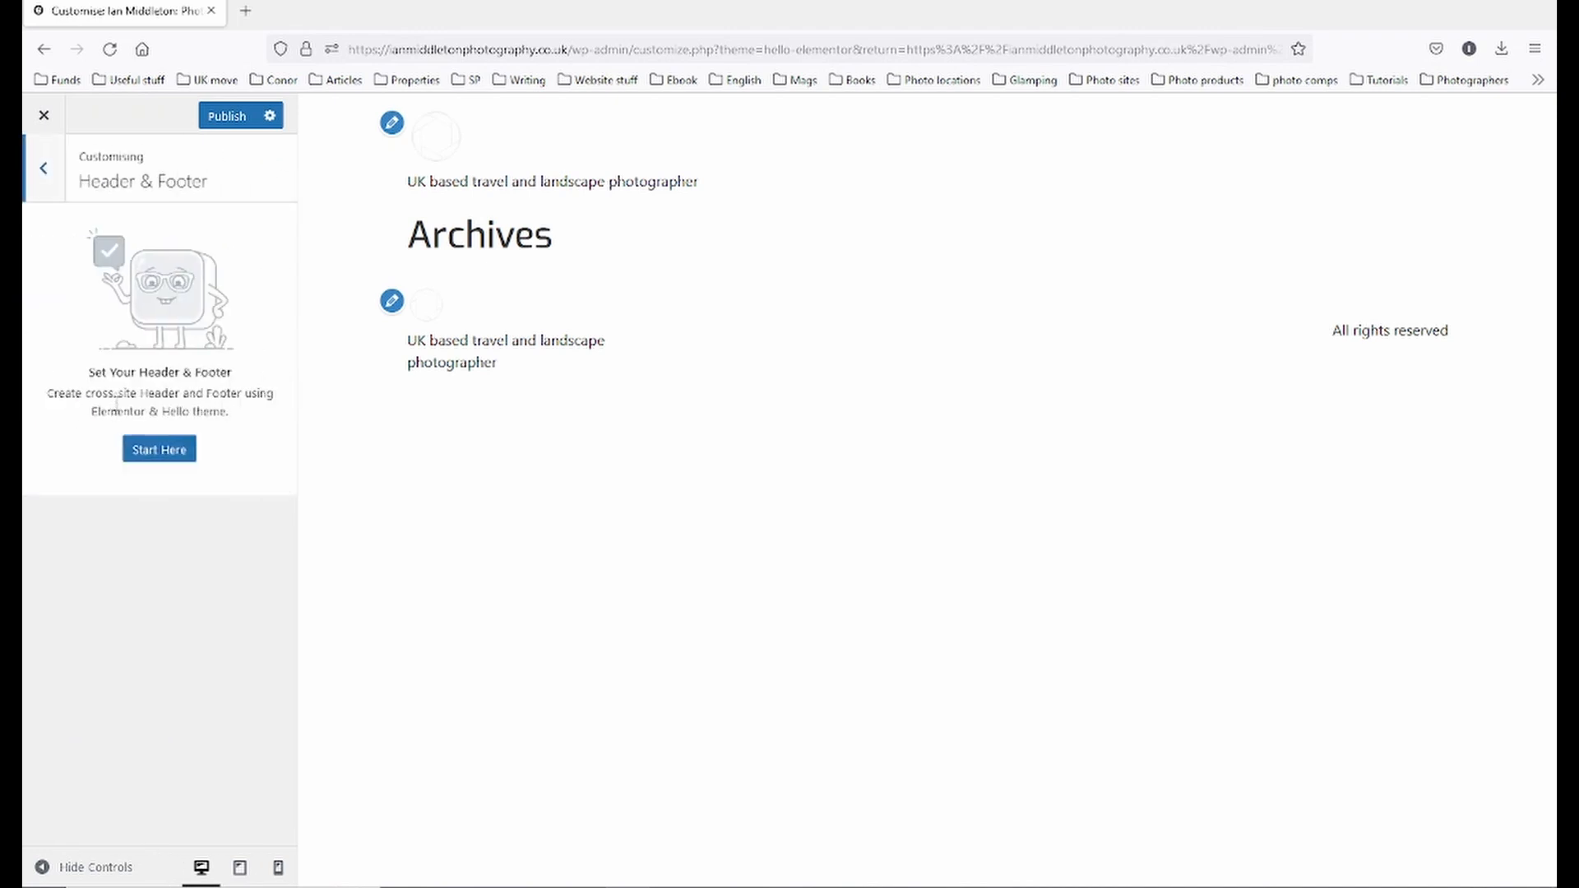
{"action": "left_click", "coordinate": [43, 169]}
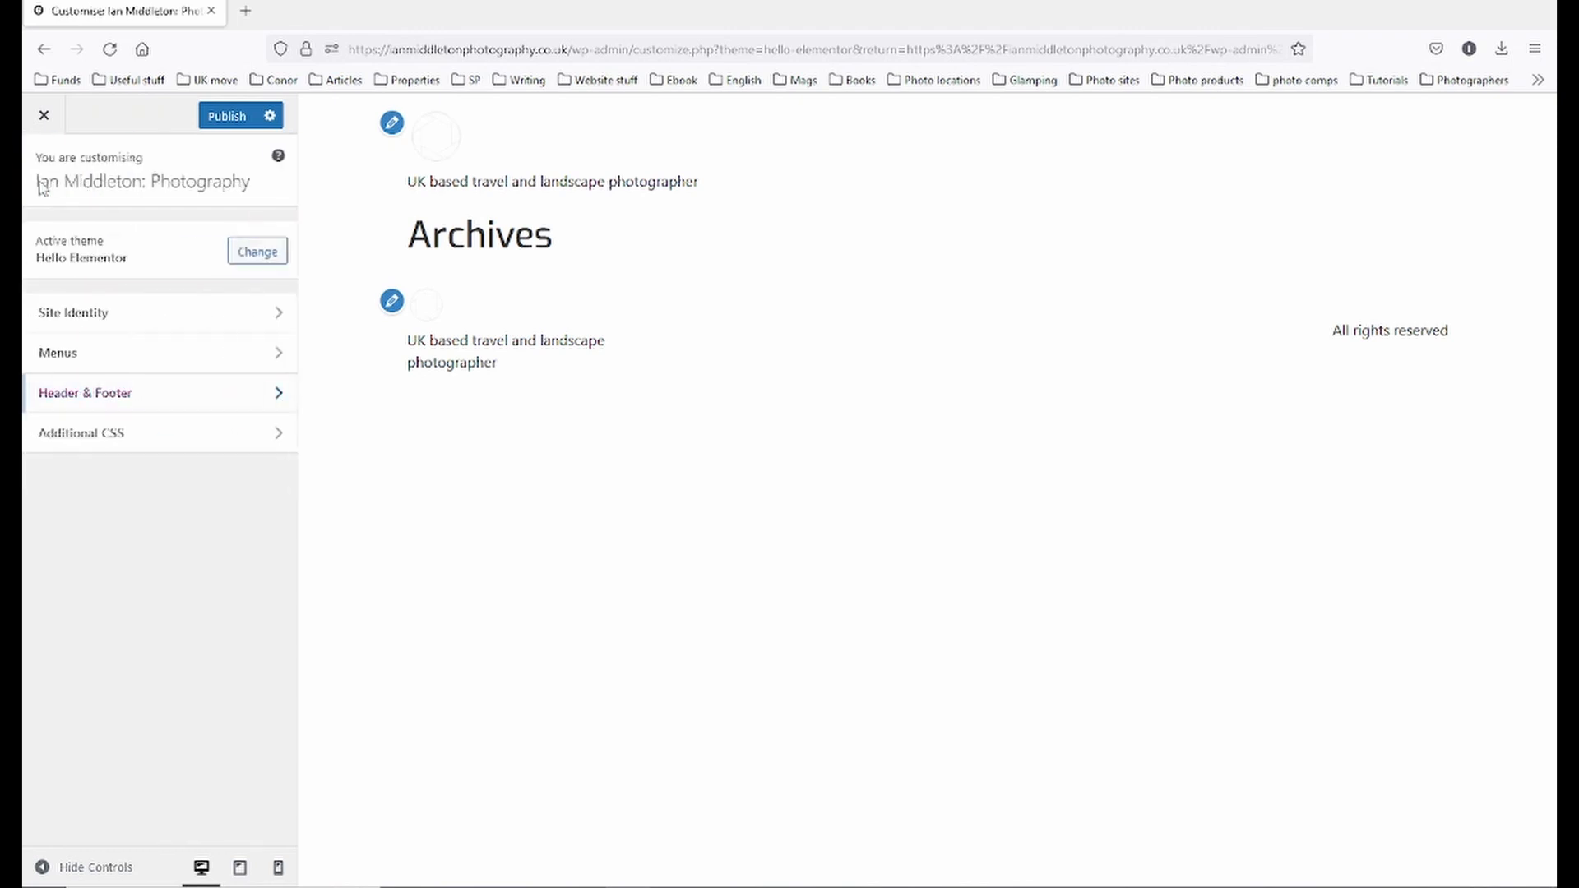
{"action": "left_click", "coordinate": [82, 436]}
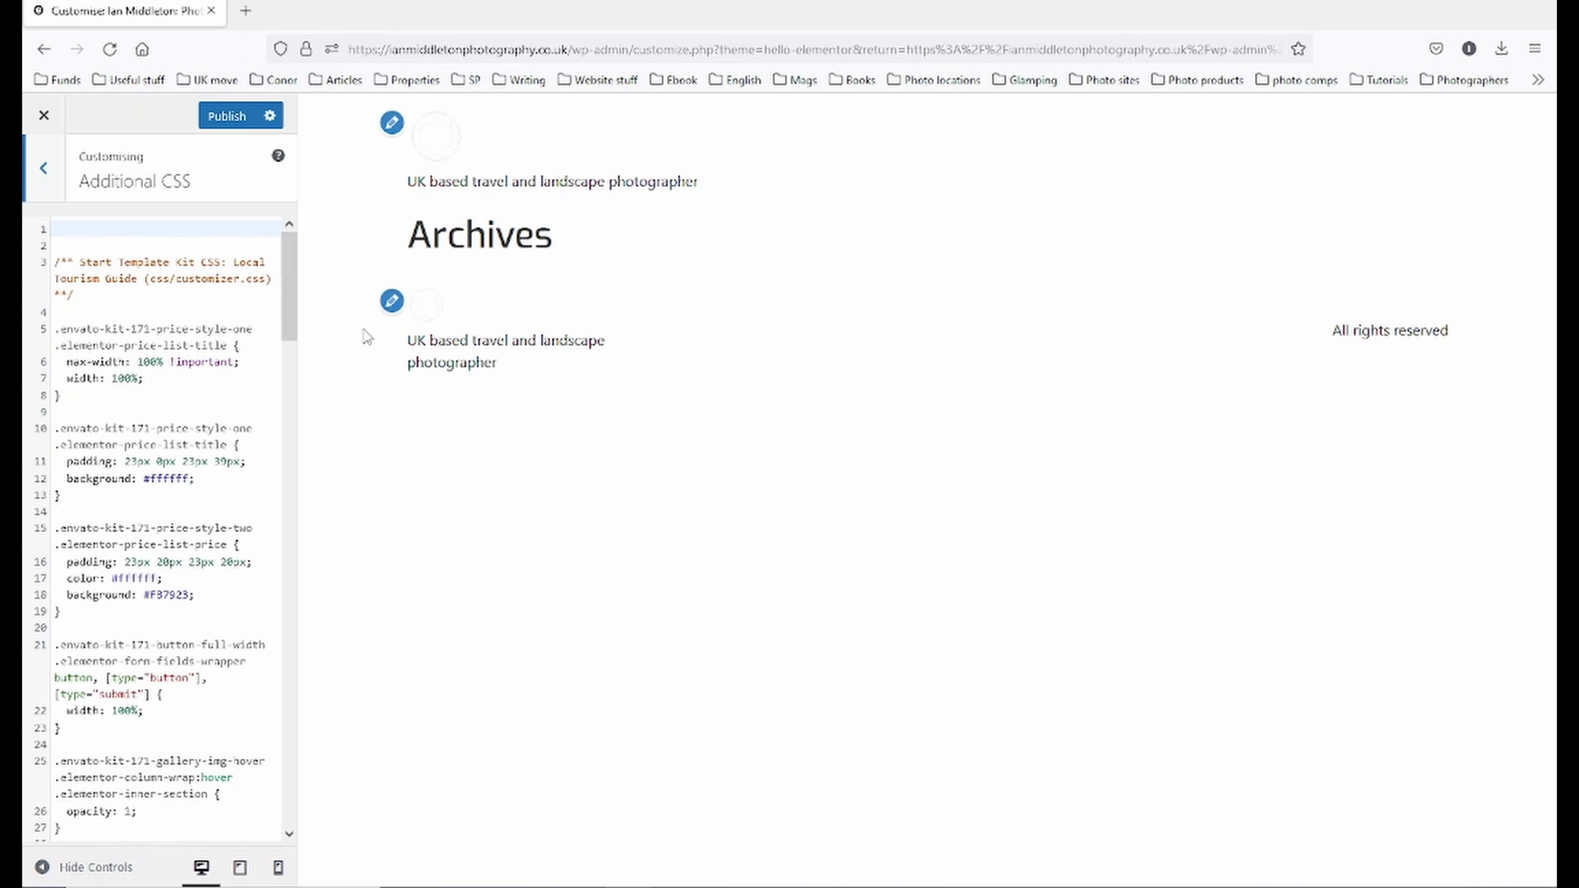
{"action": "left_click", "coordinate": [43, 170]}
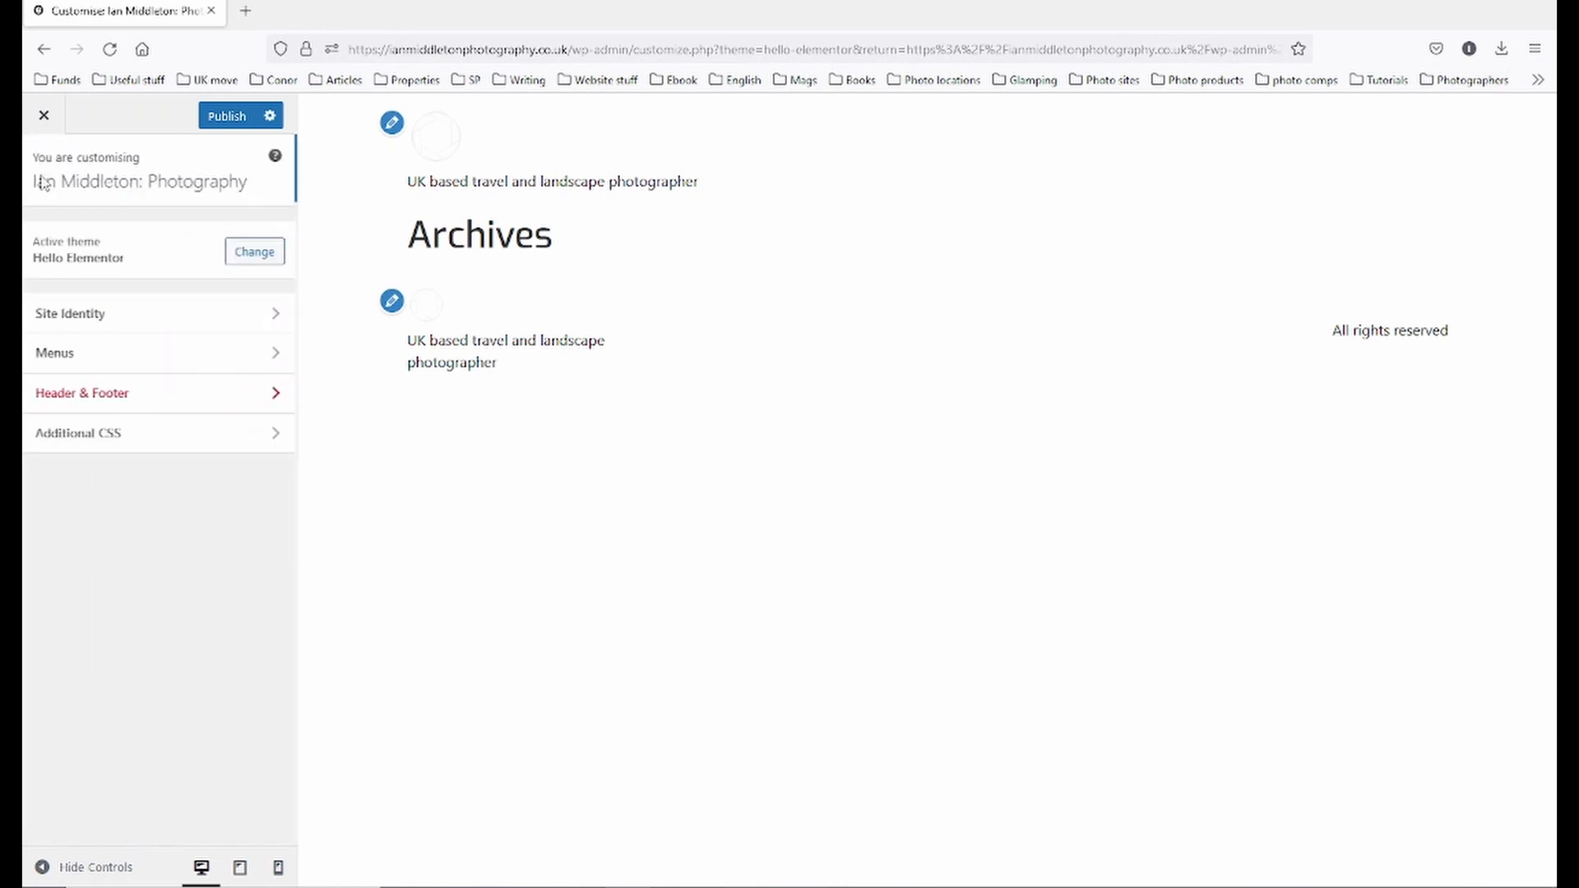
{"action": "left_click", "coordinate": [231, 125]}
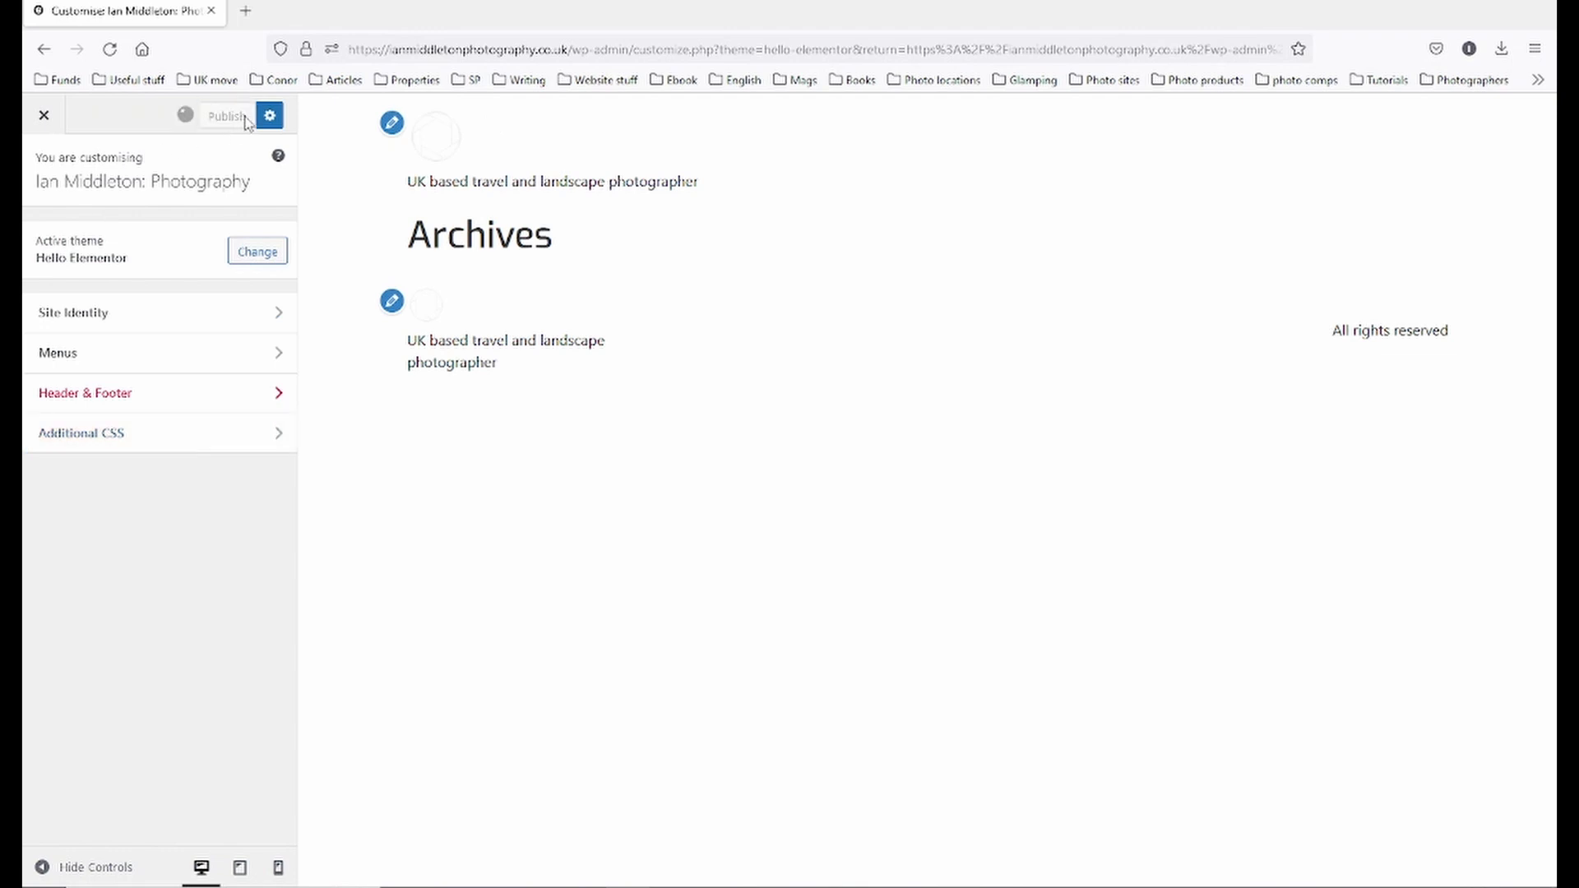
{"action": "left_click", "coordinate": [47, 118]}
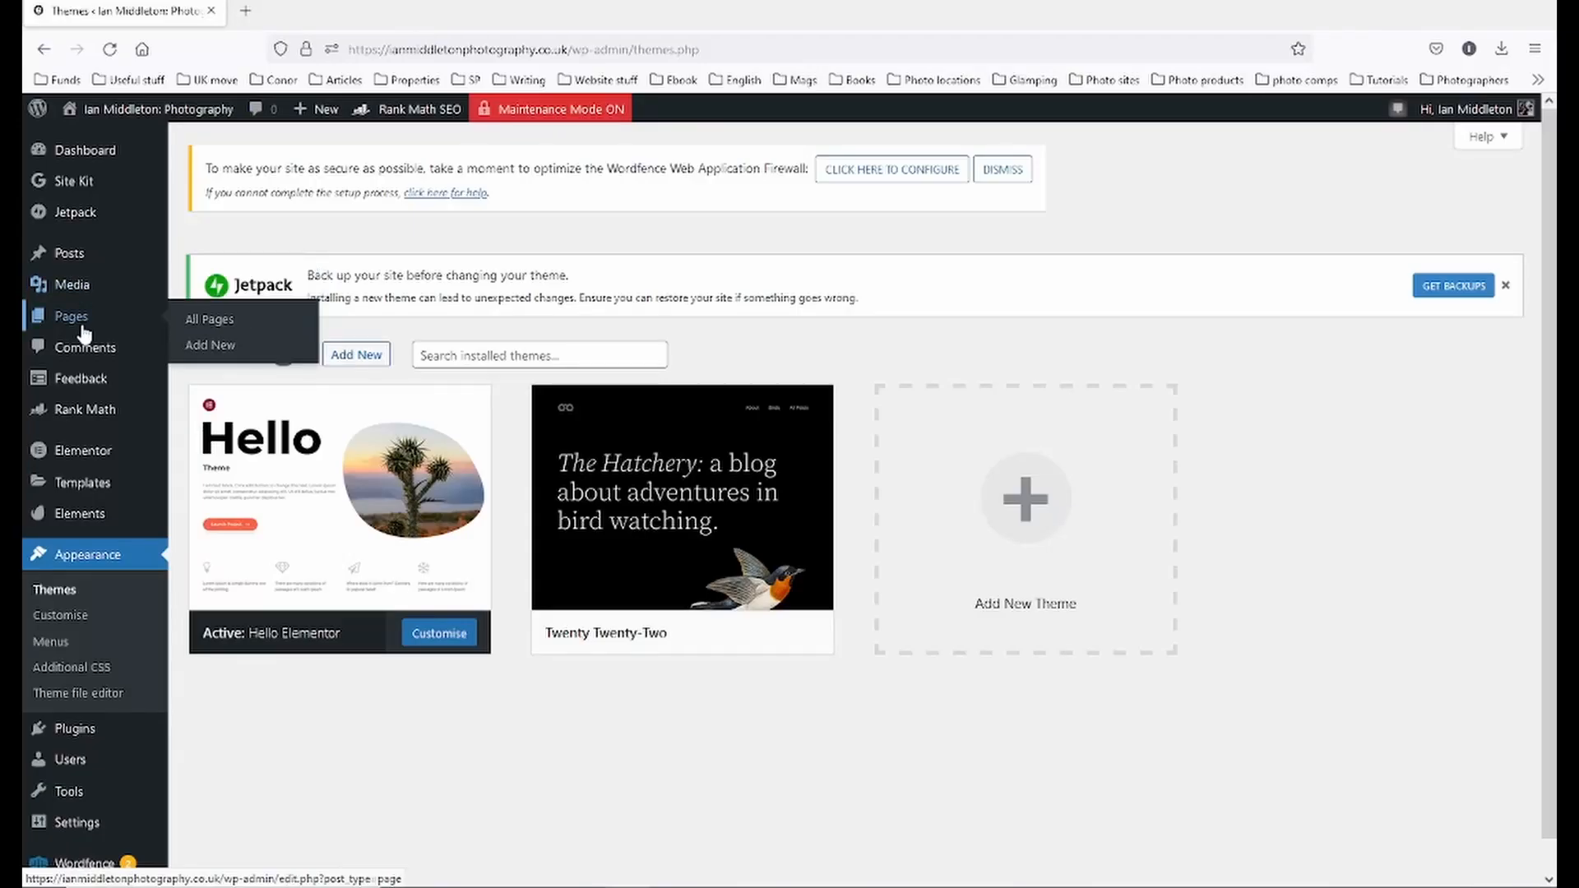
- Open the All Pages list, which currently holds no pages
{"action": "left_click", "coordinate": [78, 327]}
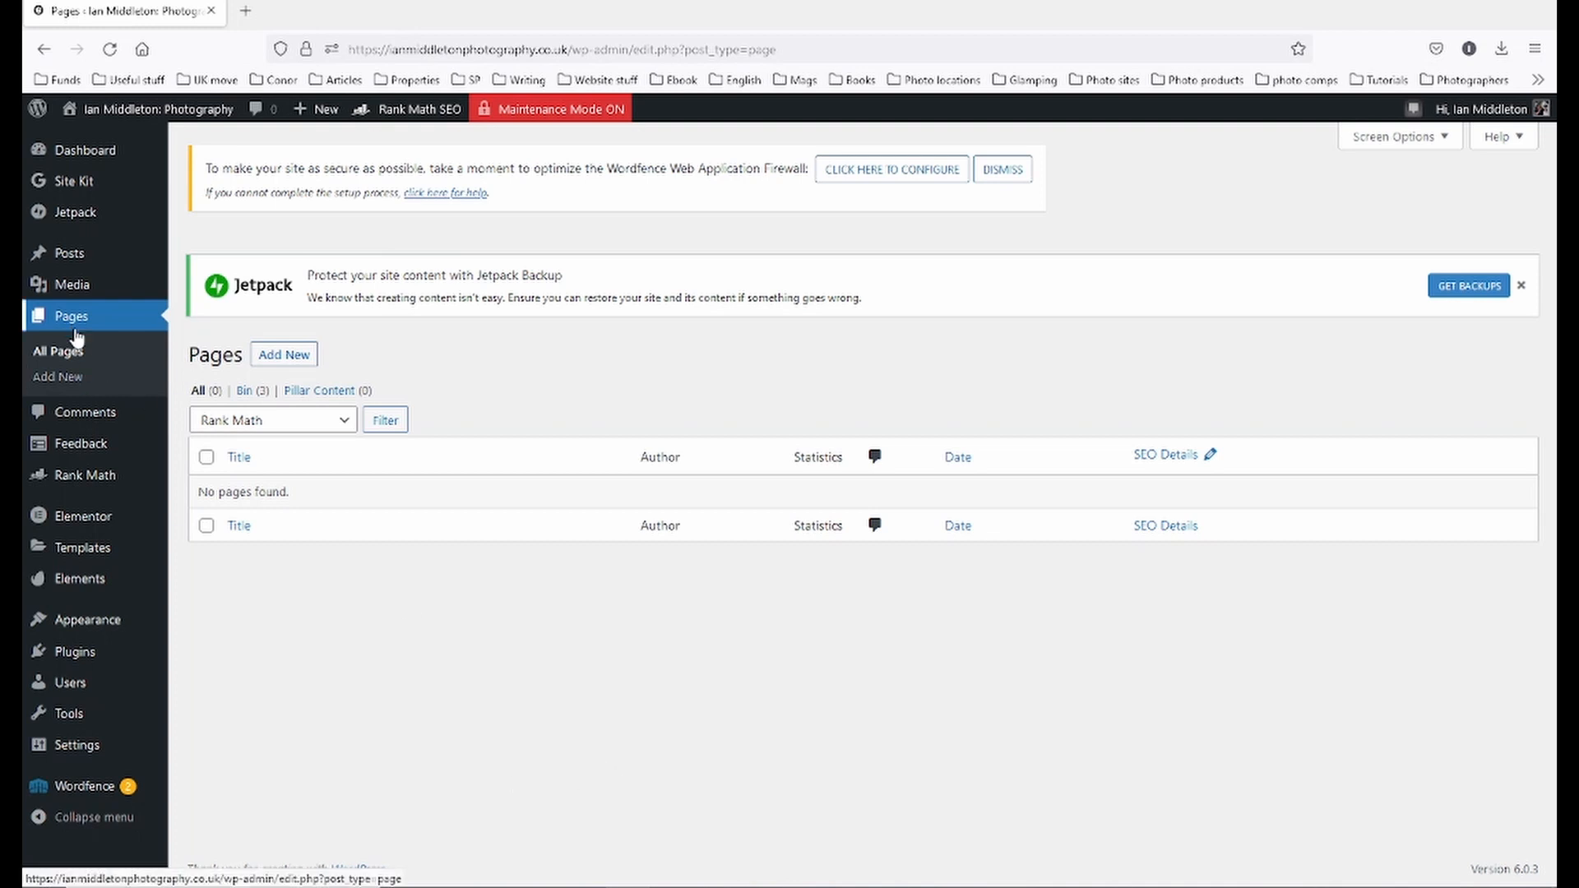
- Create a page titled 'Homepage', save it as a draft, and return to All Pages
{"action": "left_click", "coordinate": [71, 380]}
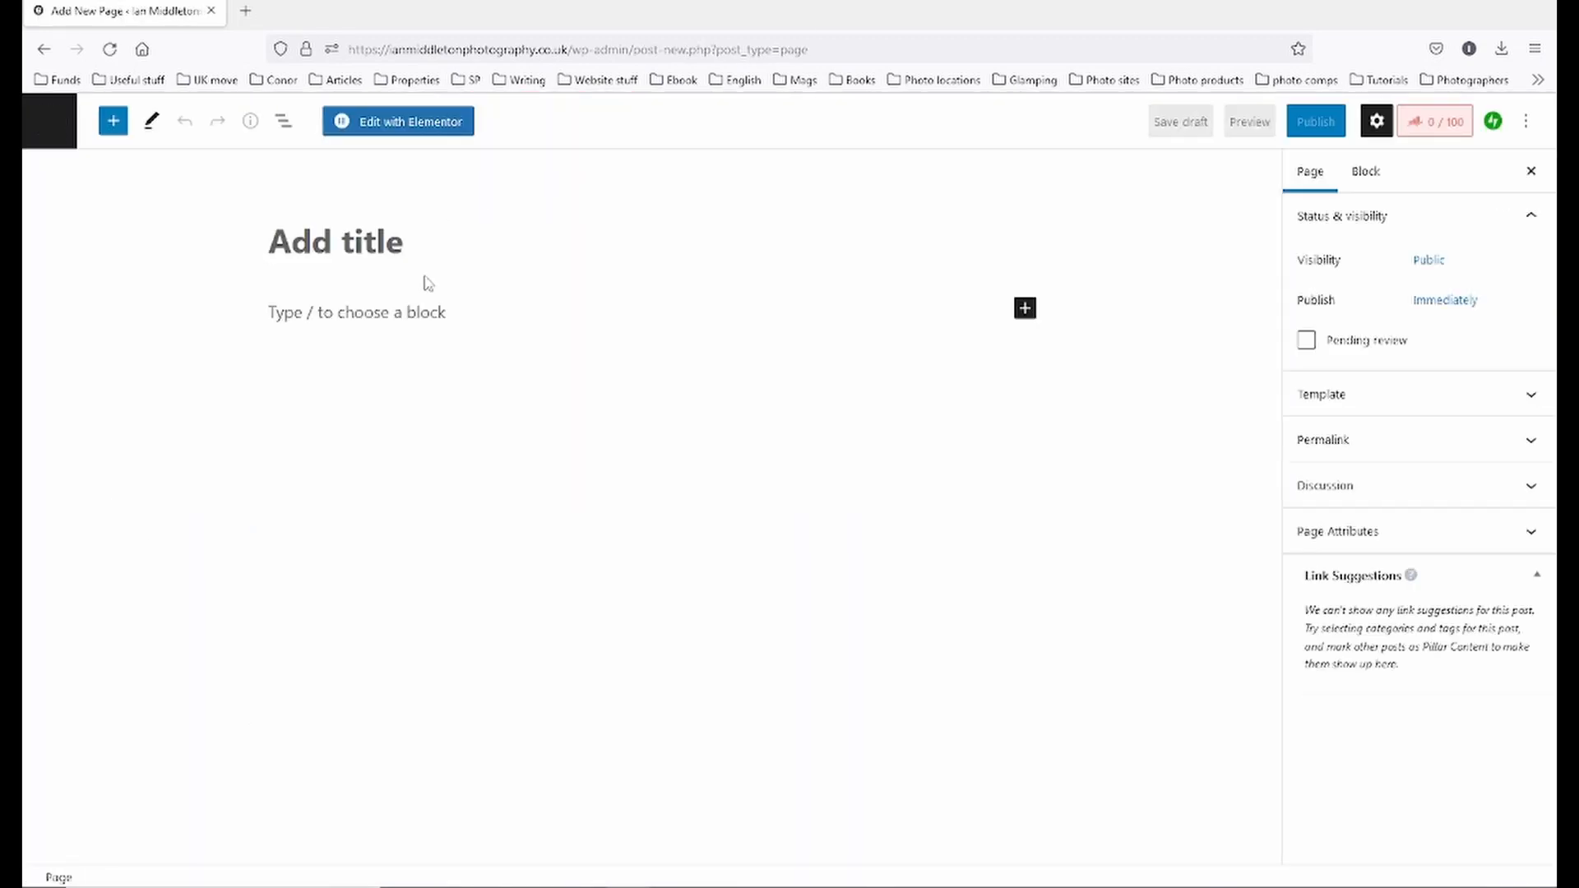
{"action": "type", "text": "Homepage"}
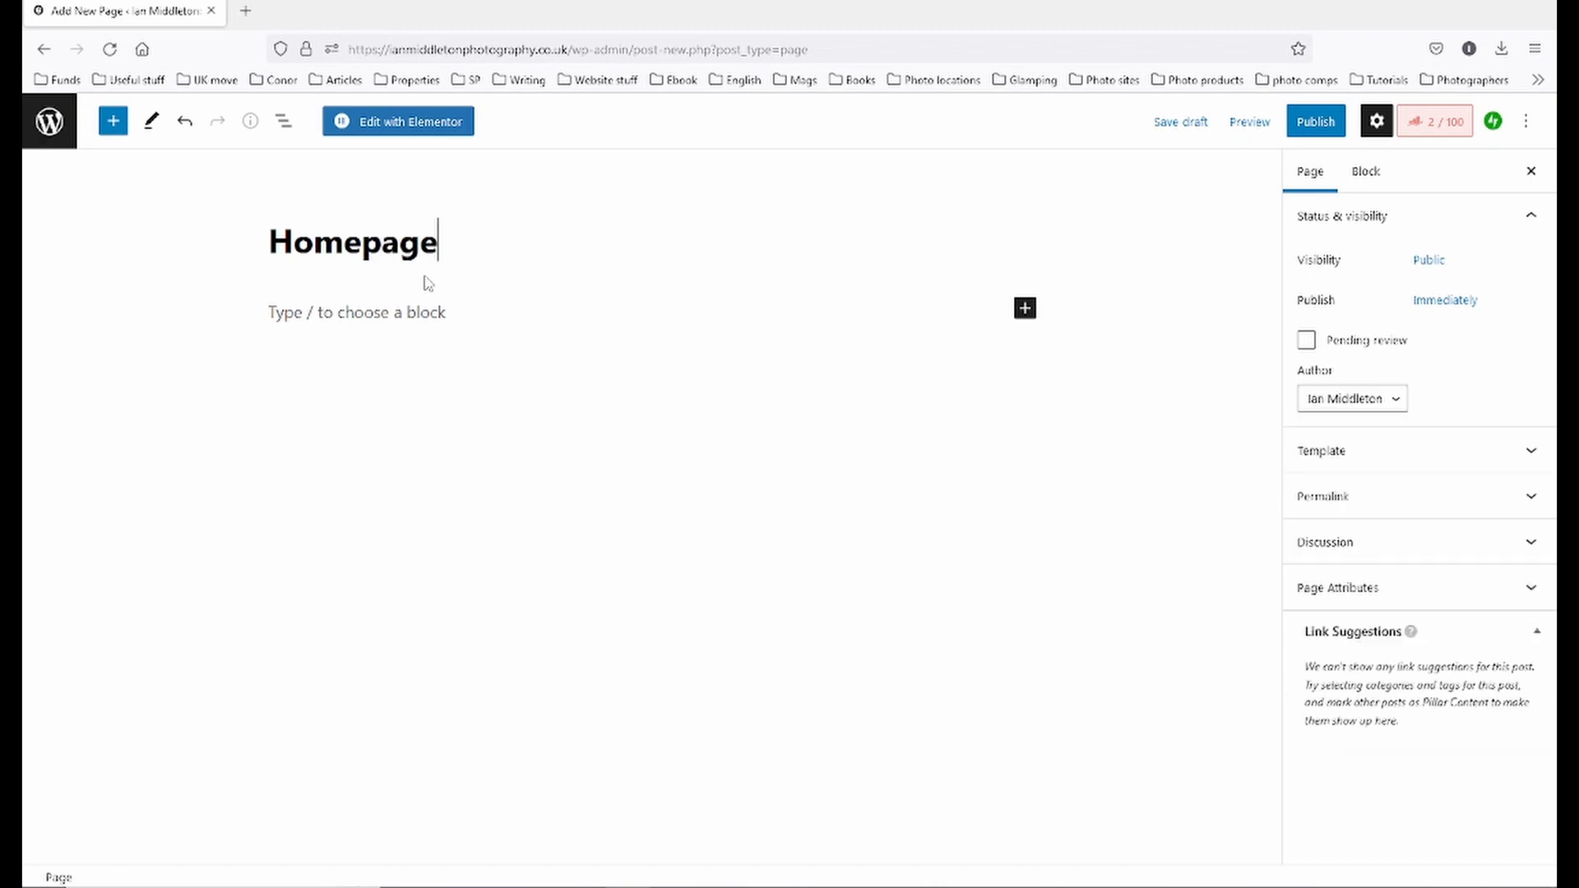
{"action": "left_click", "coordinate": [1164, 123]}
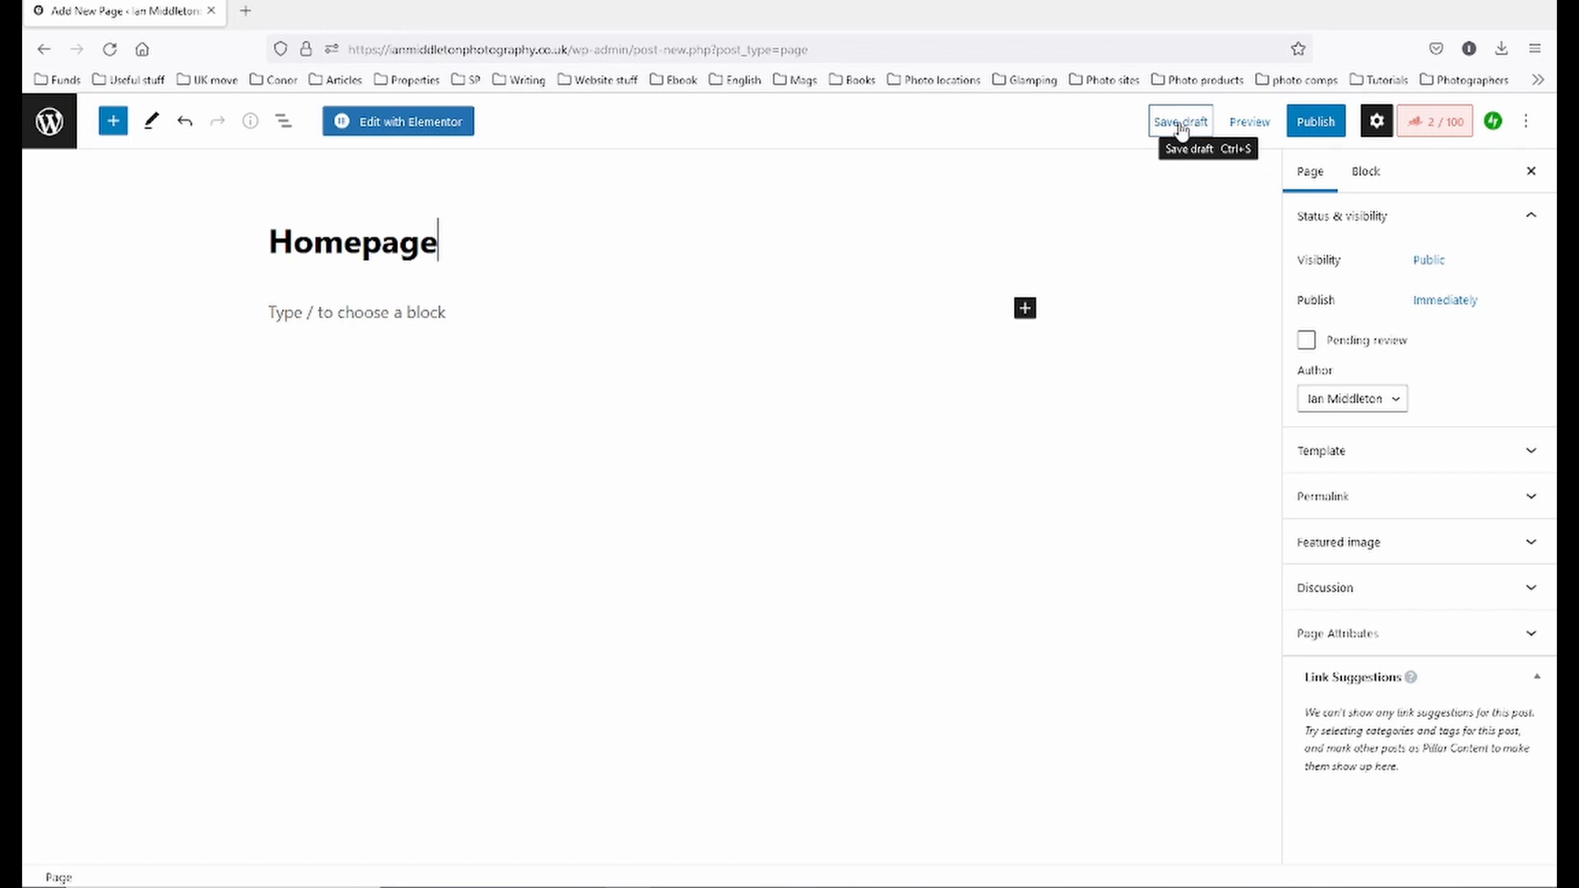
{"action": "left_click", "coordinate": [1181, 125]}
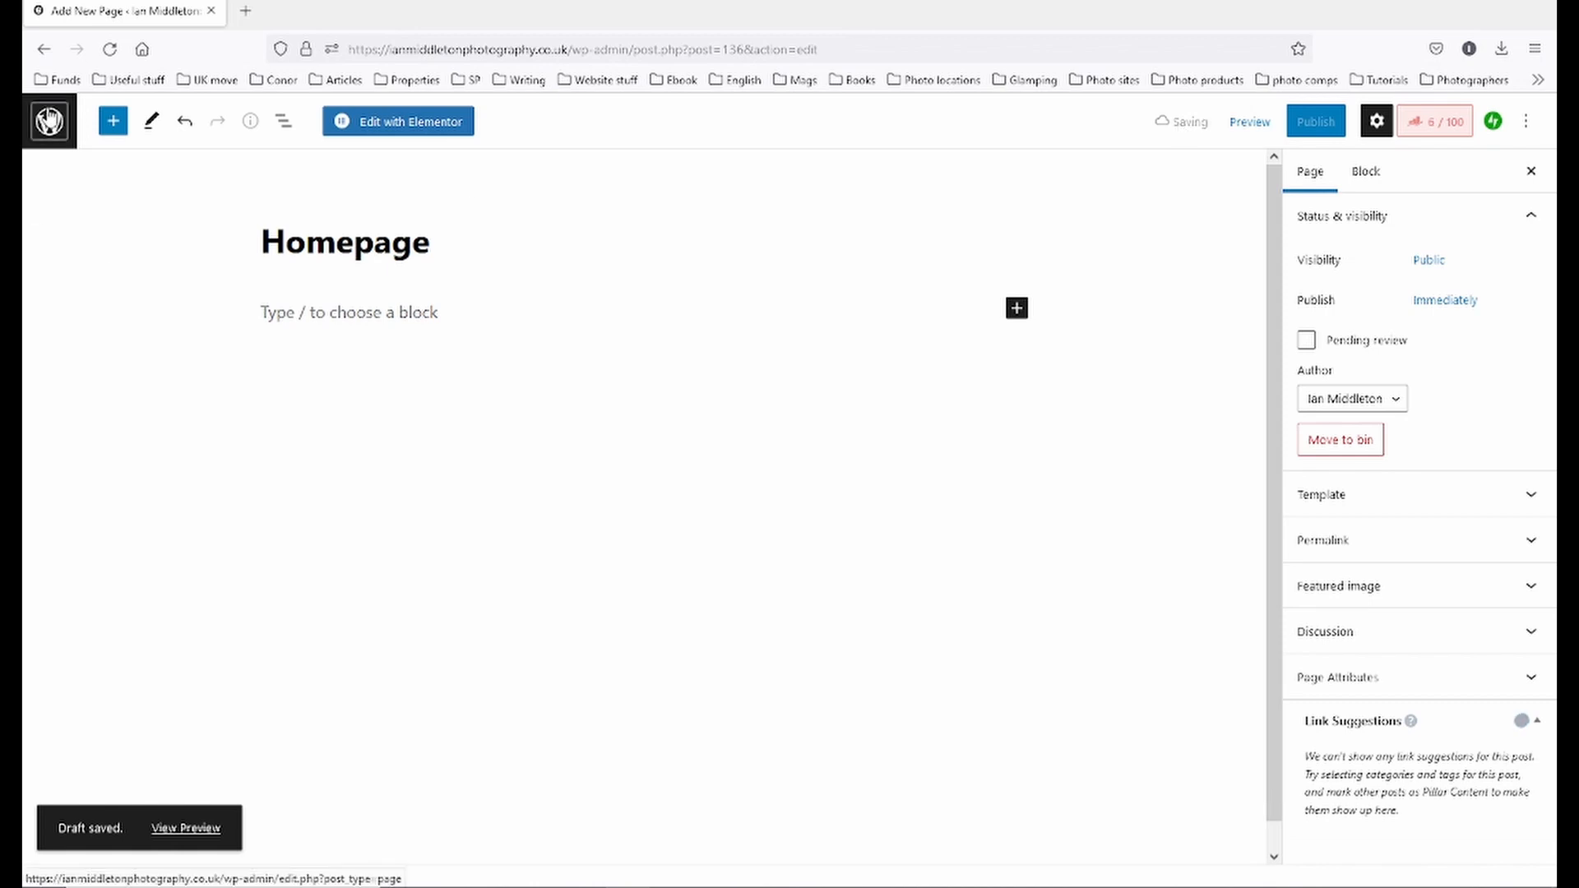
{"action": "left_click", "coordinate": [50, 121]}
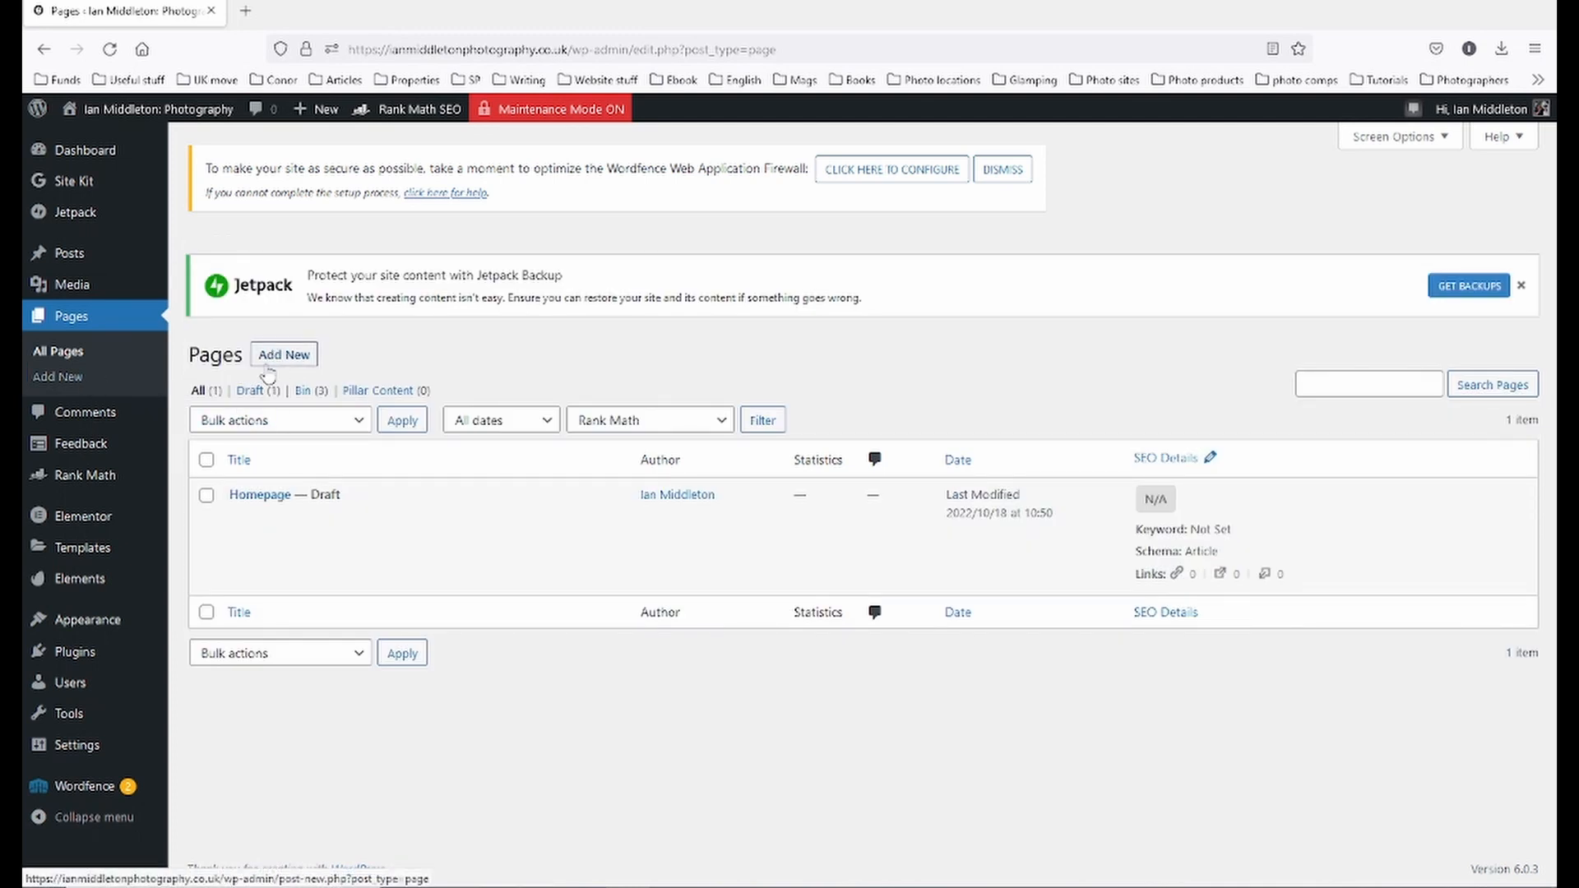
{"action": "left_click", "coordinate": [273, 362]}
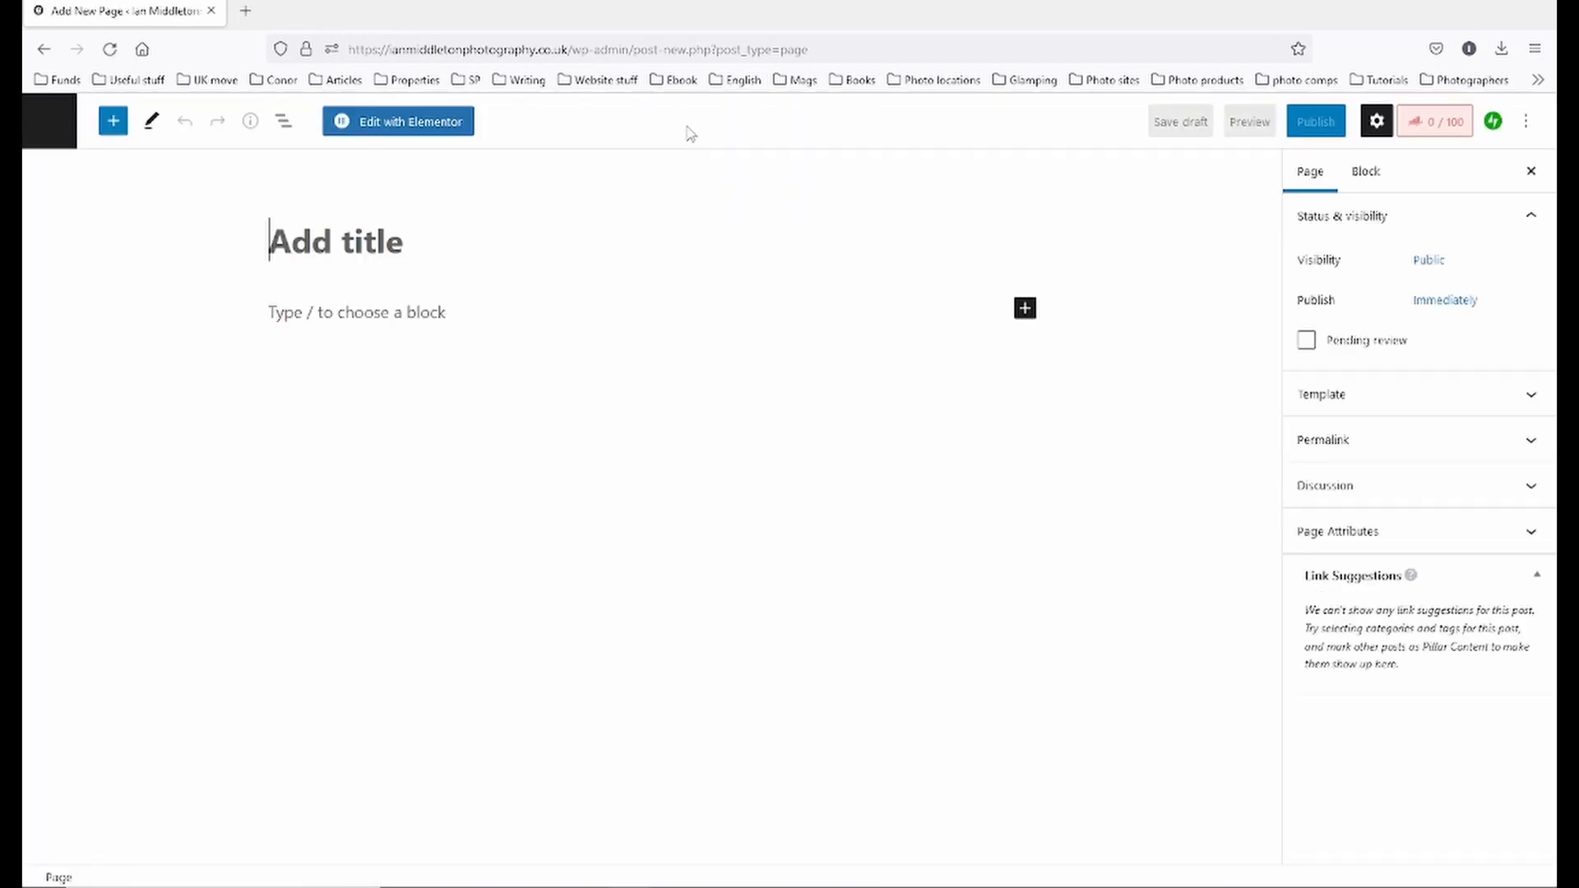
- Add draft pages titled 'About me', 'Photo Galleries' and 'Contact Page', returning to the pages list
{"action": "type", "text": "About me"}
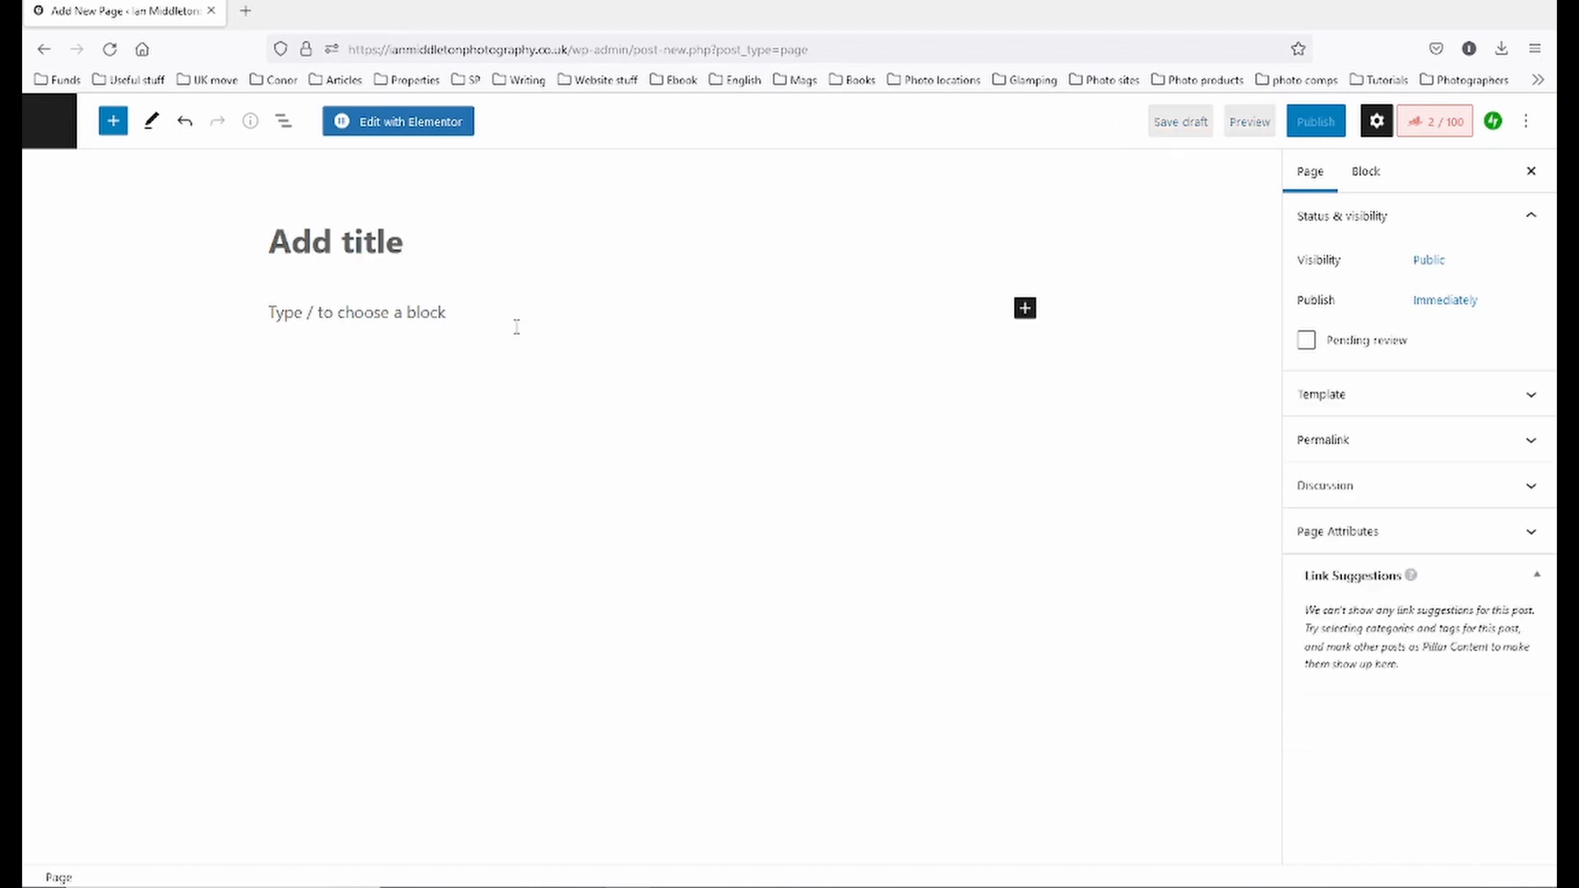
{"action": "type", "text": "Pho"}
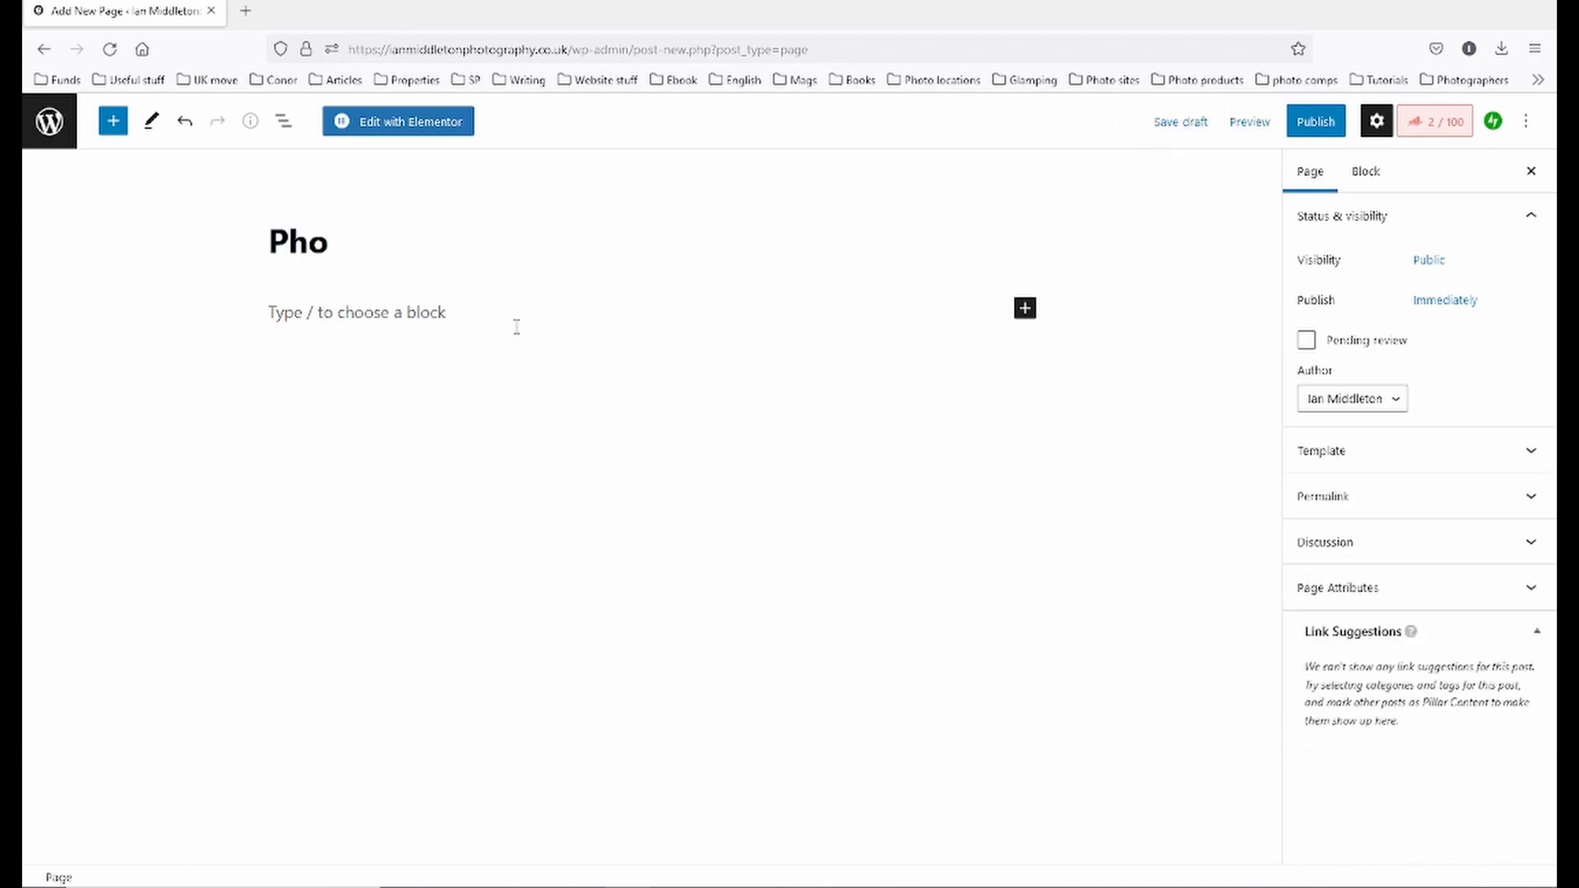
{"action": "type", "text": "to Galleries"}
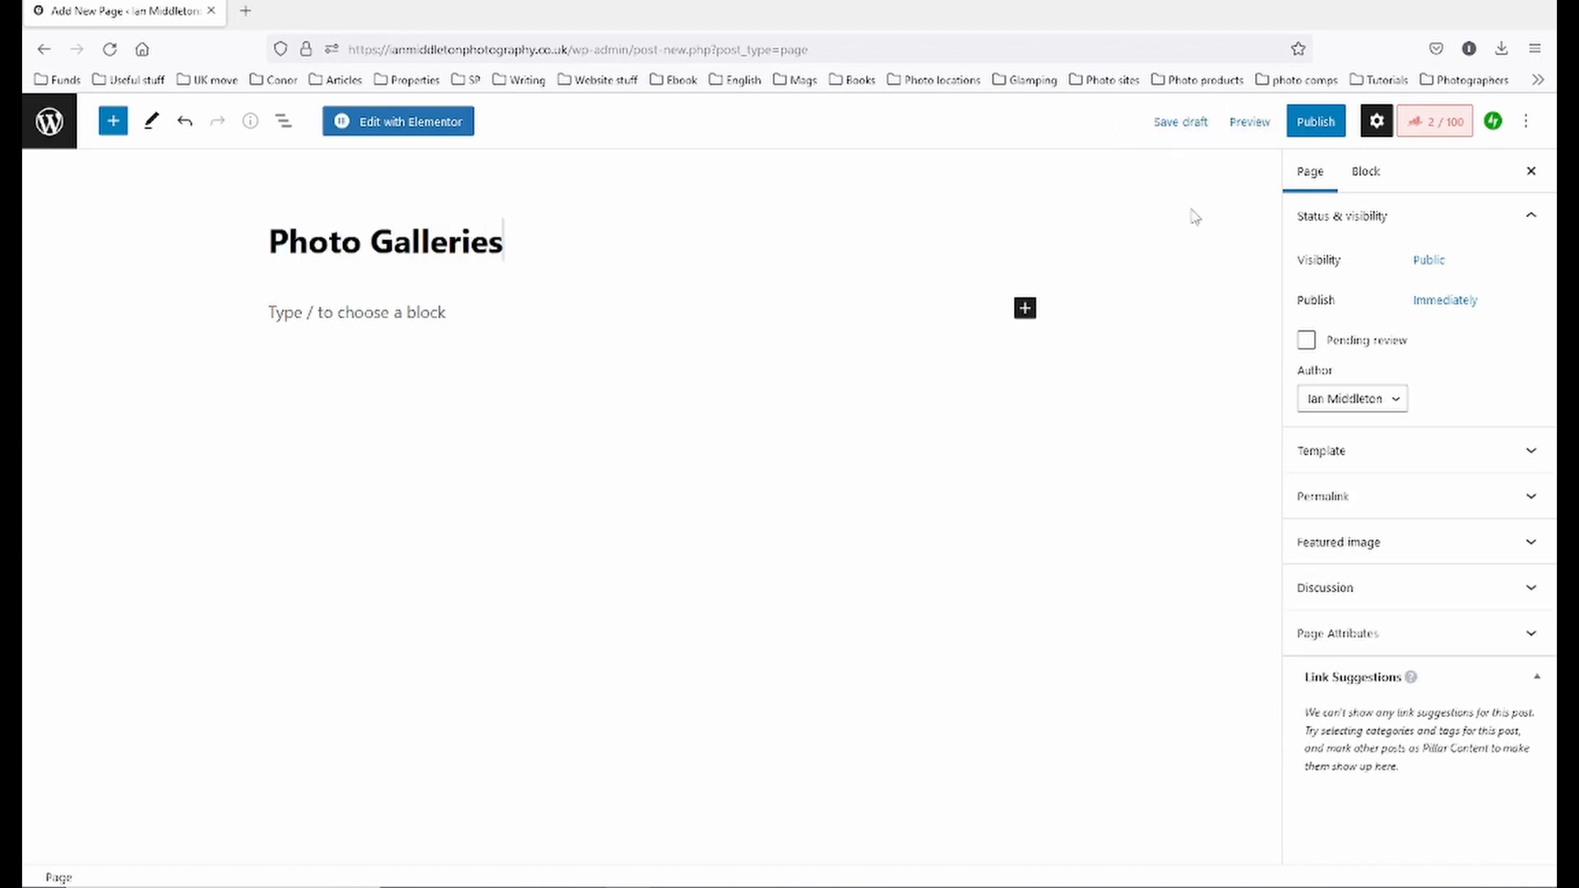
{"action": "left_click", "coordinate": [1184, 123]}
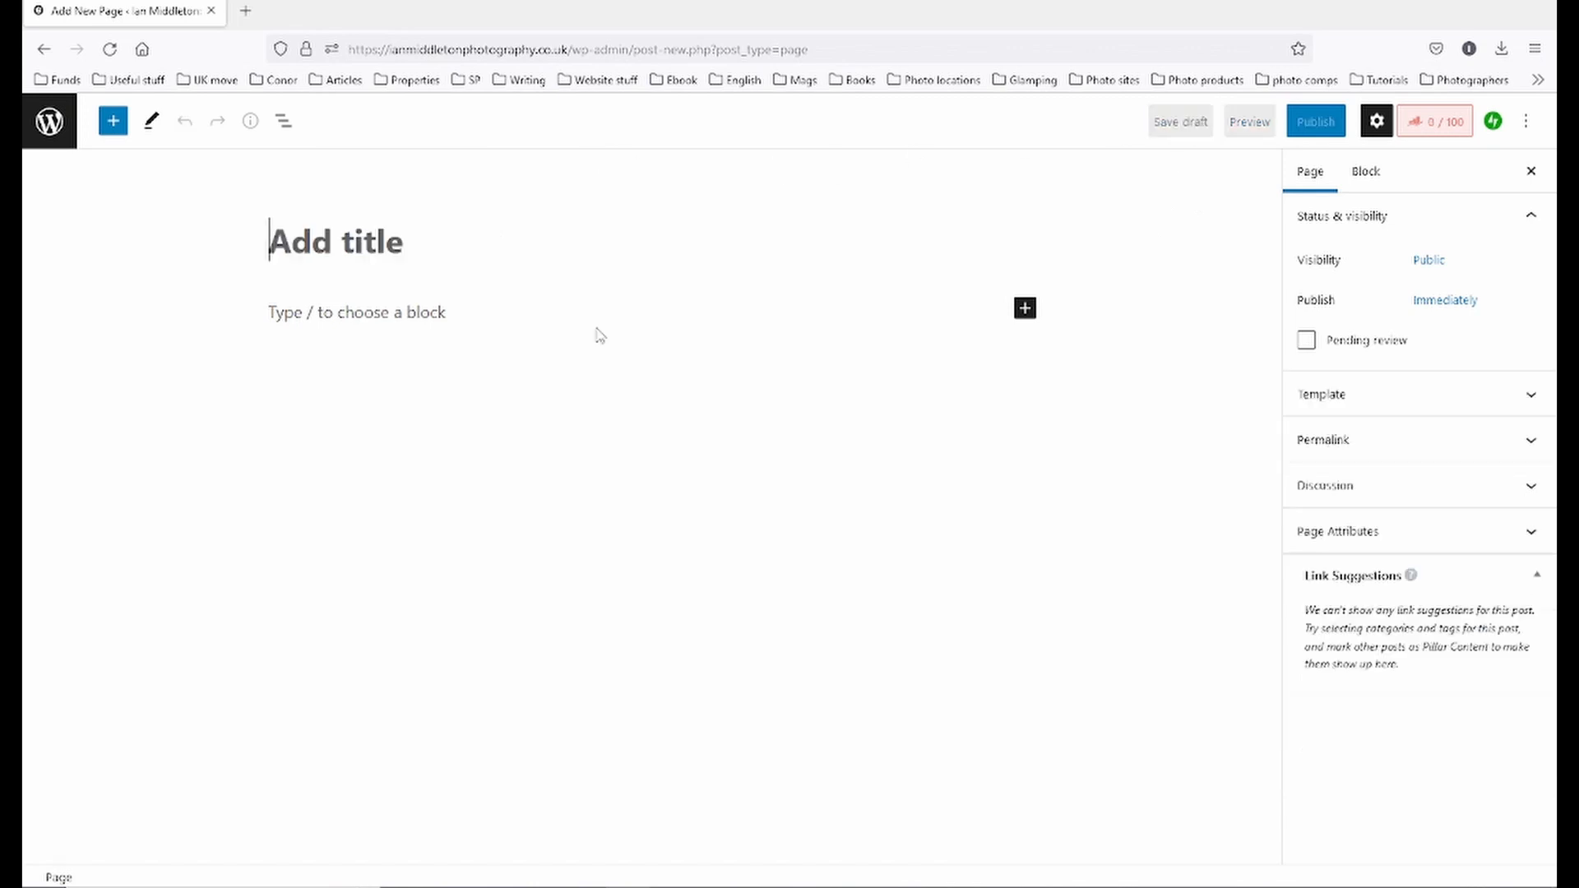
{"action": "type", "text": "Con"}
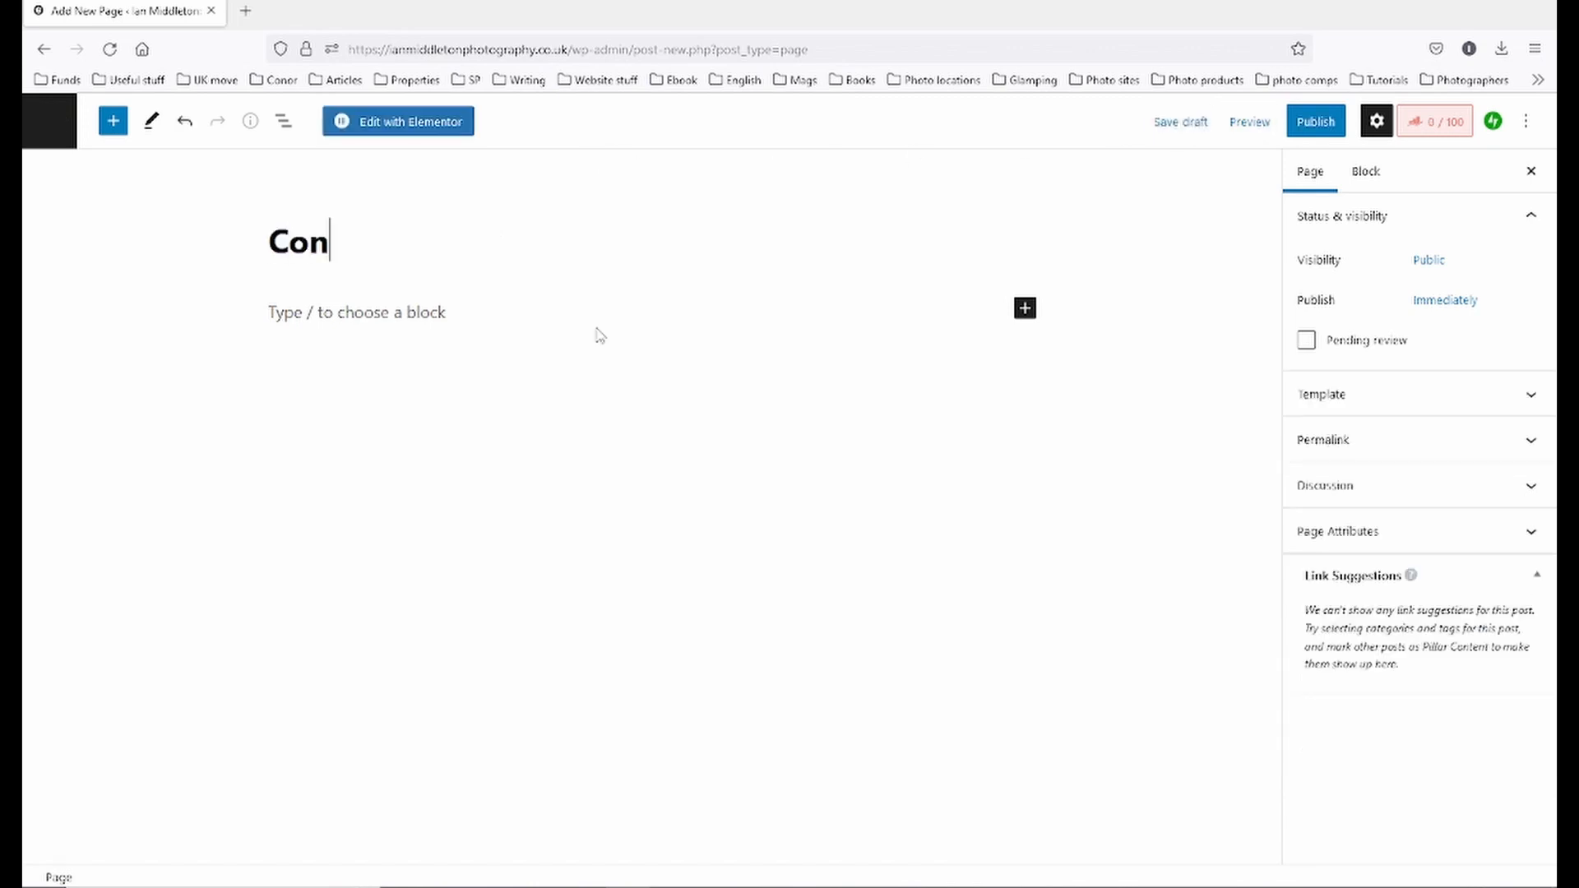
{"action": "type", "text": "tact Page"}
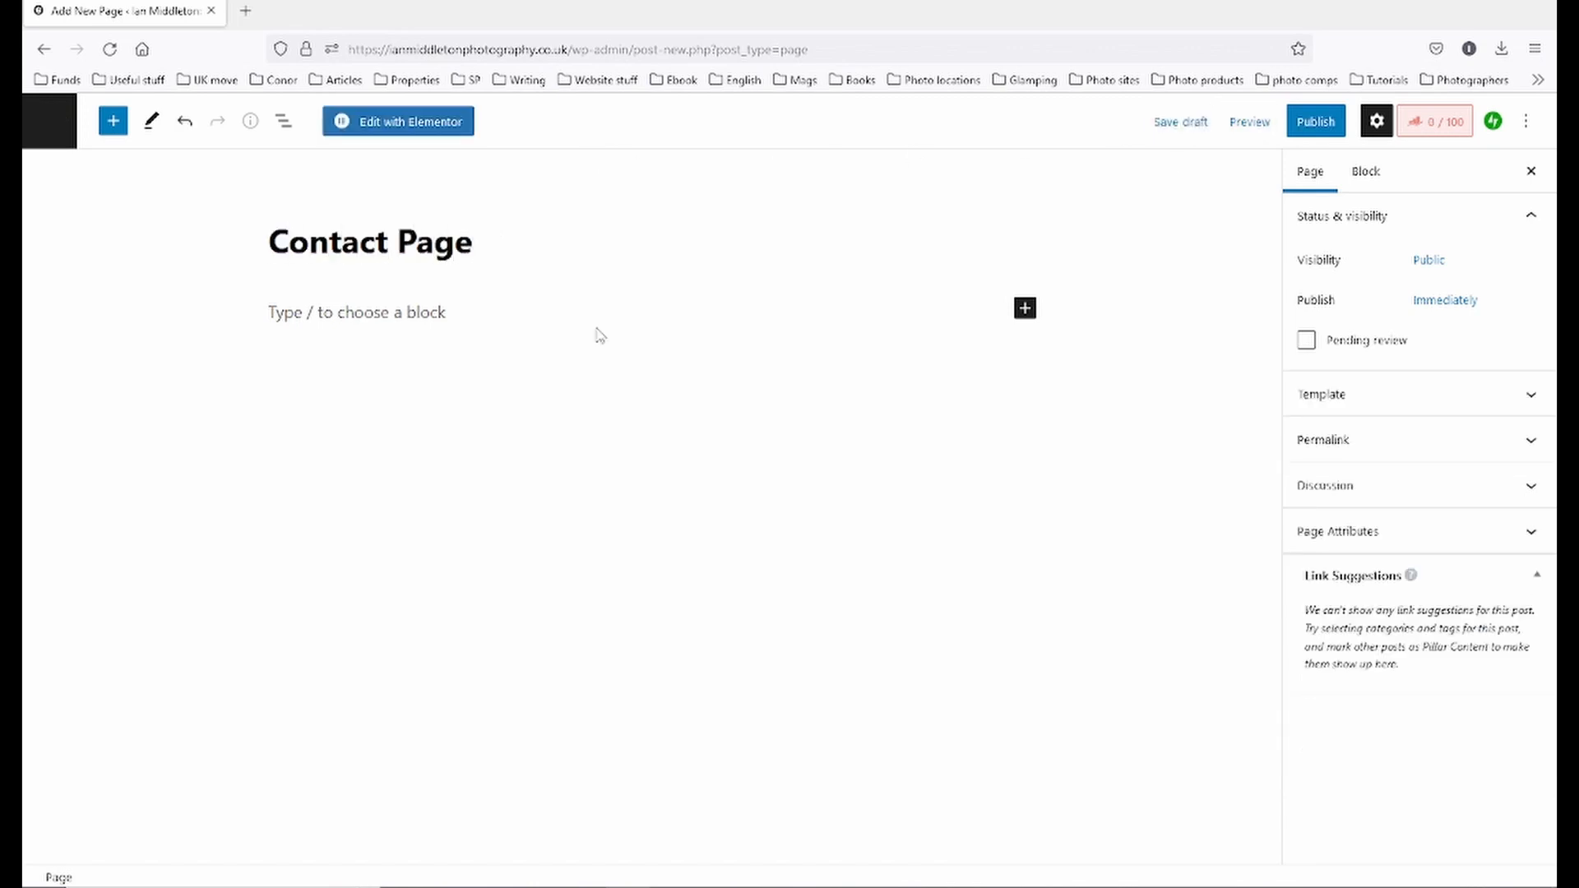
{"action": "left_click", "coordinate": [1180, 121]}
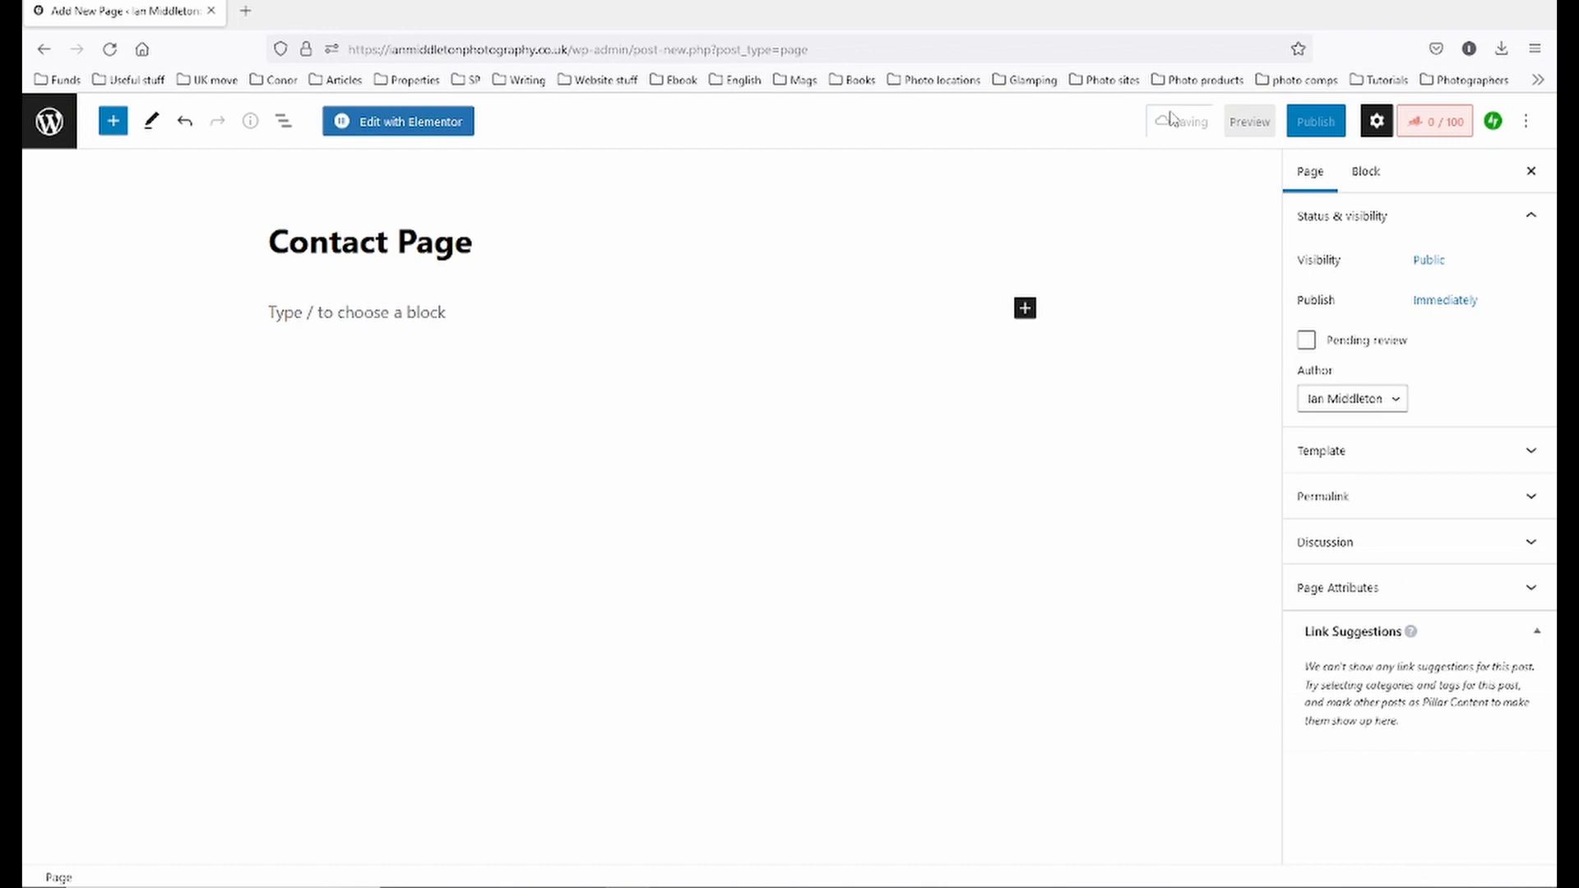
{"action": "left_click", "coordinate": [49, 121]}
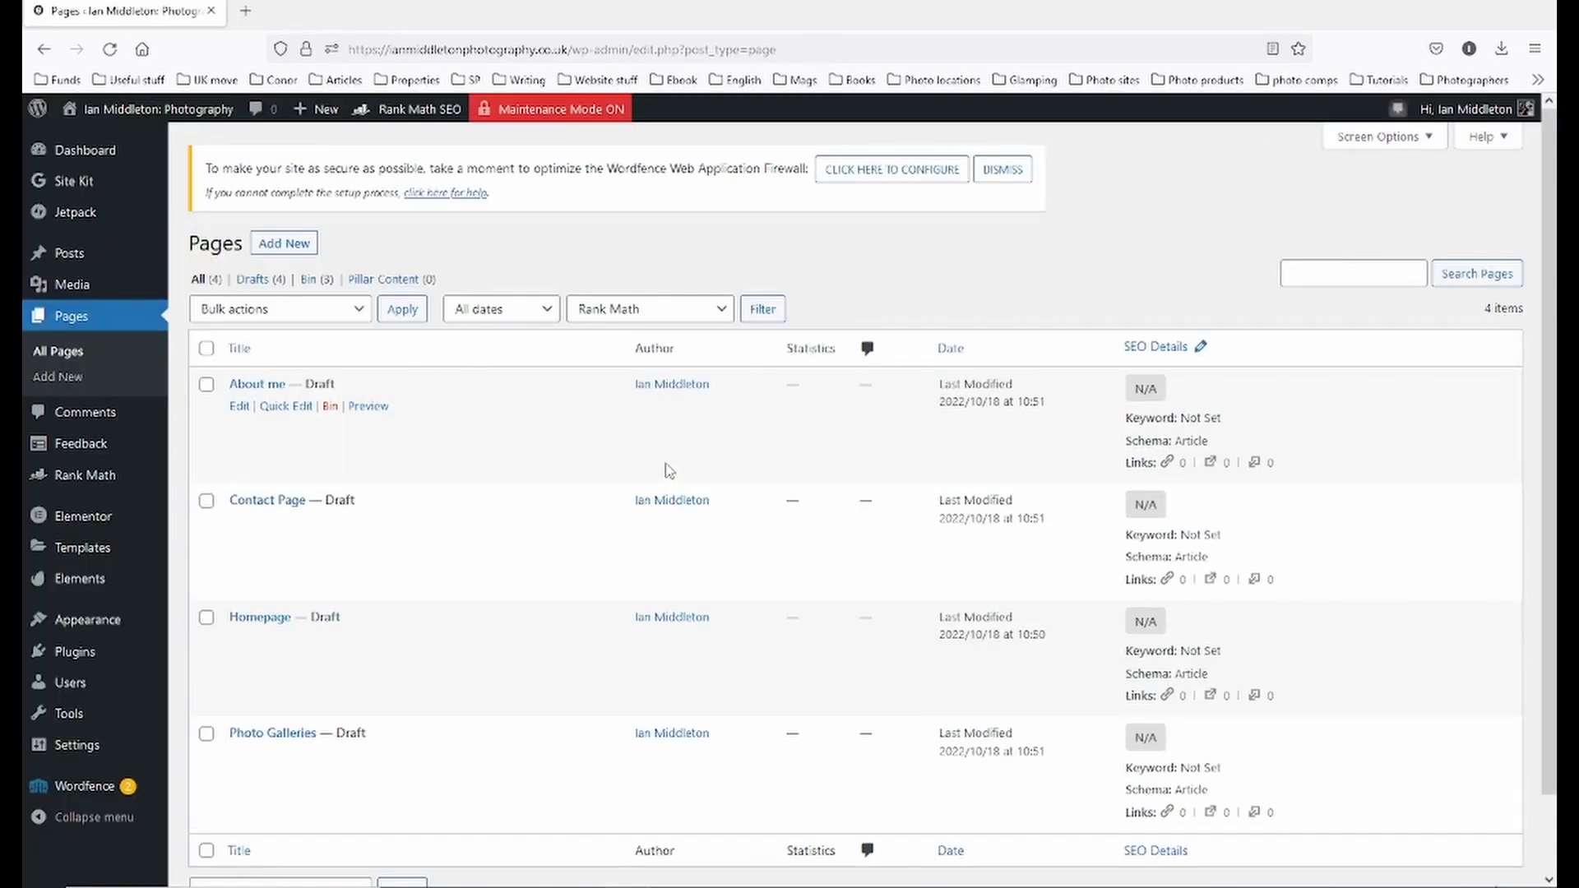
{"action": "scroll", "coordinate": [525, 659], "scroll_direction": "down", "scroll_amount": 2}
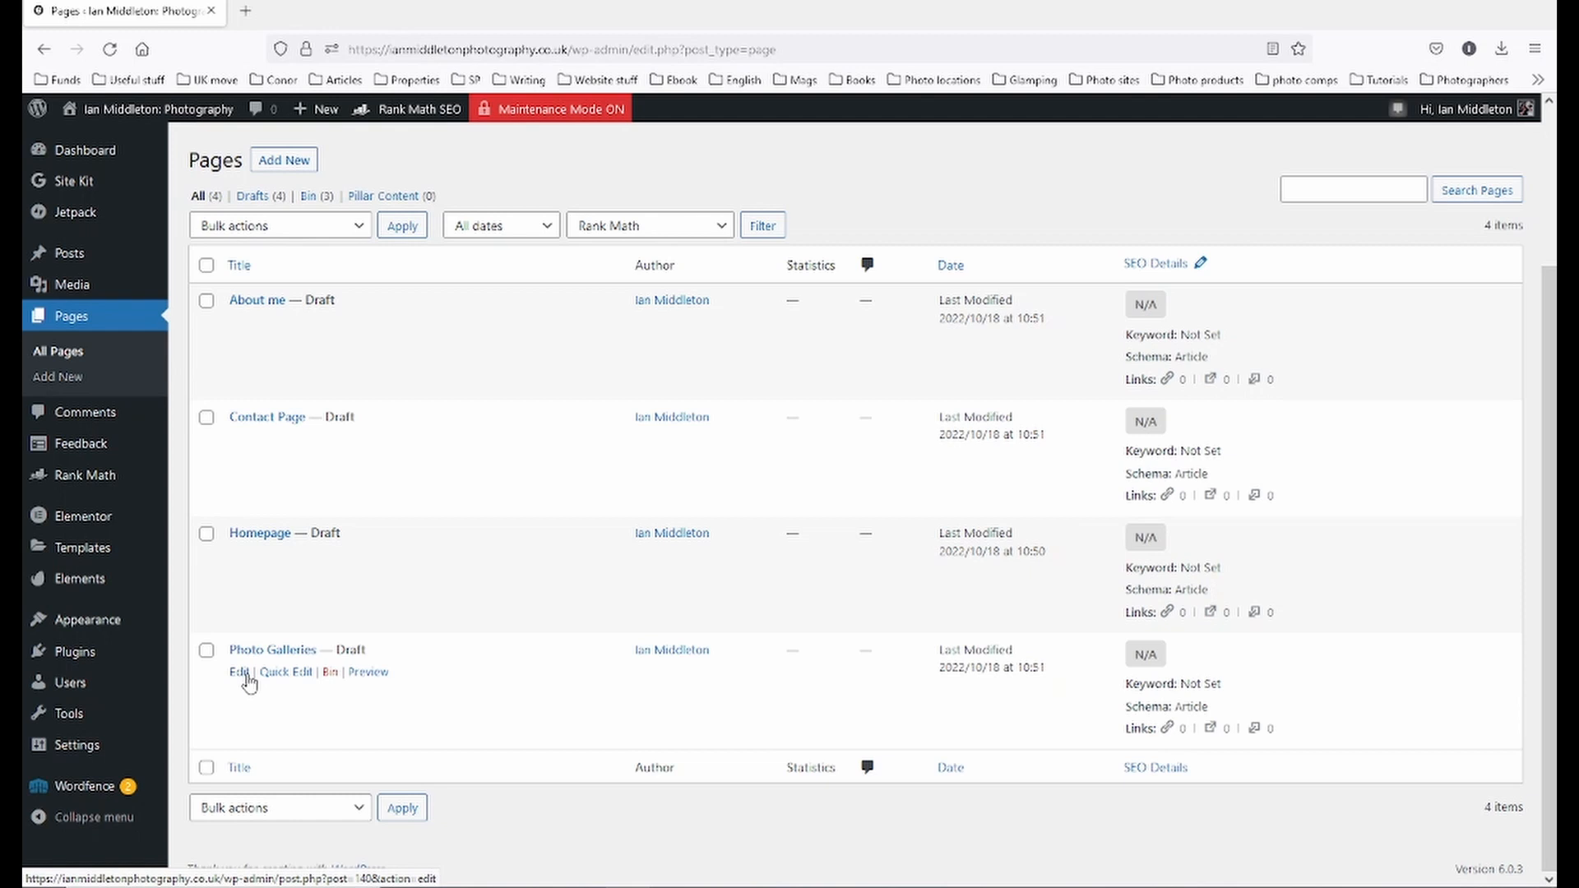
{"action": "left_click", "coordinate": [279, 165]}
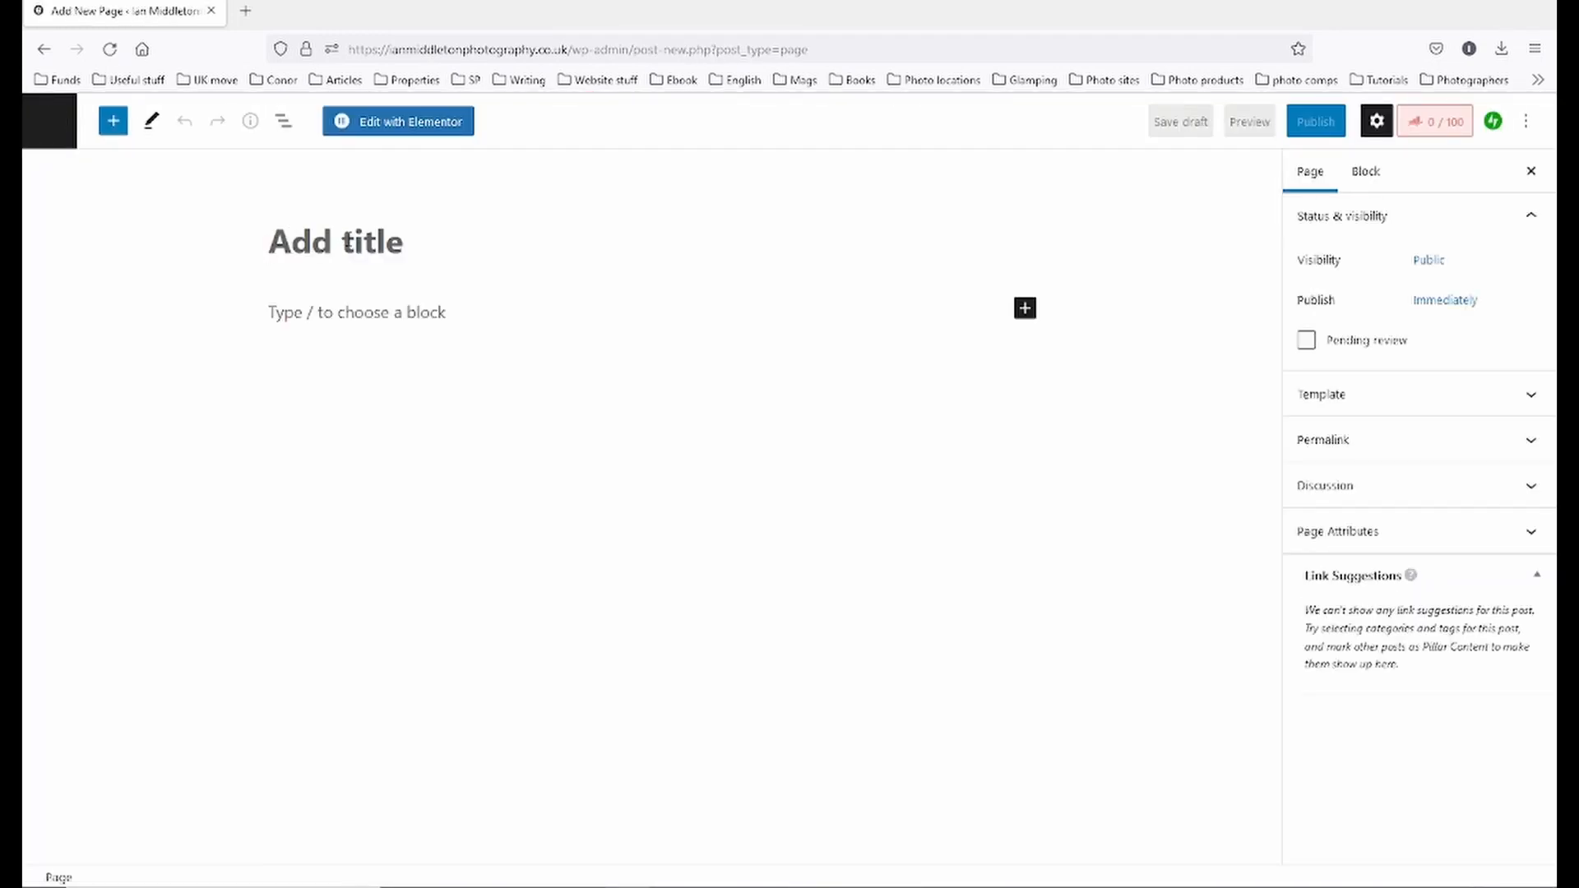
- Title the new page 'Photos of England', check its parent in Page Attributes, and save it as a draft
{"action": "type", "text": "Photos of England"}
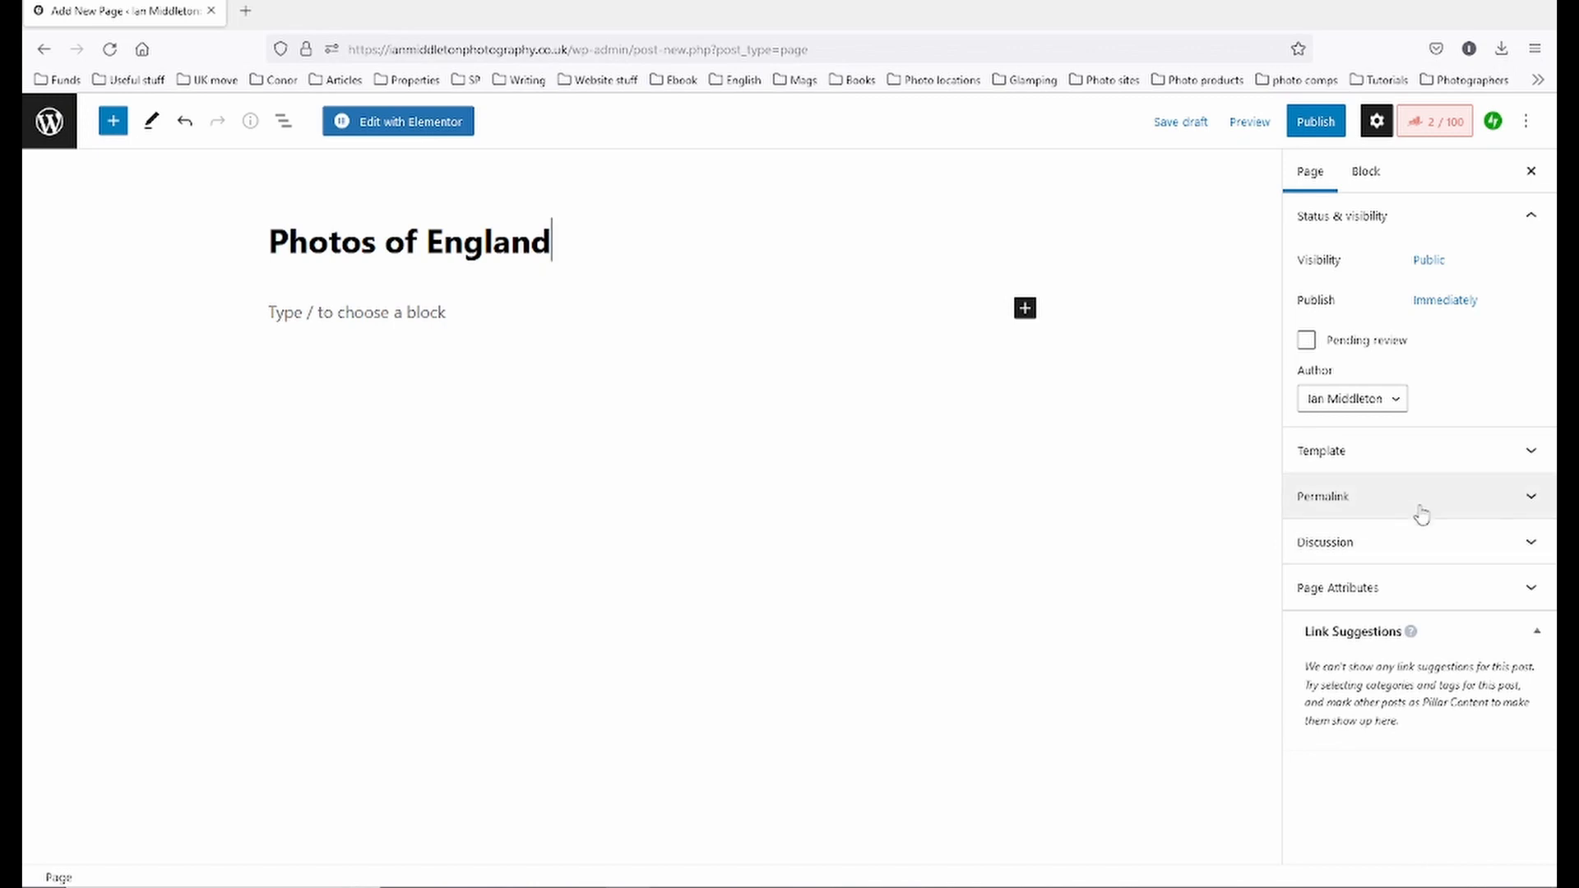
{"action": "left_click", "coordinate": [1435, 637]}
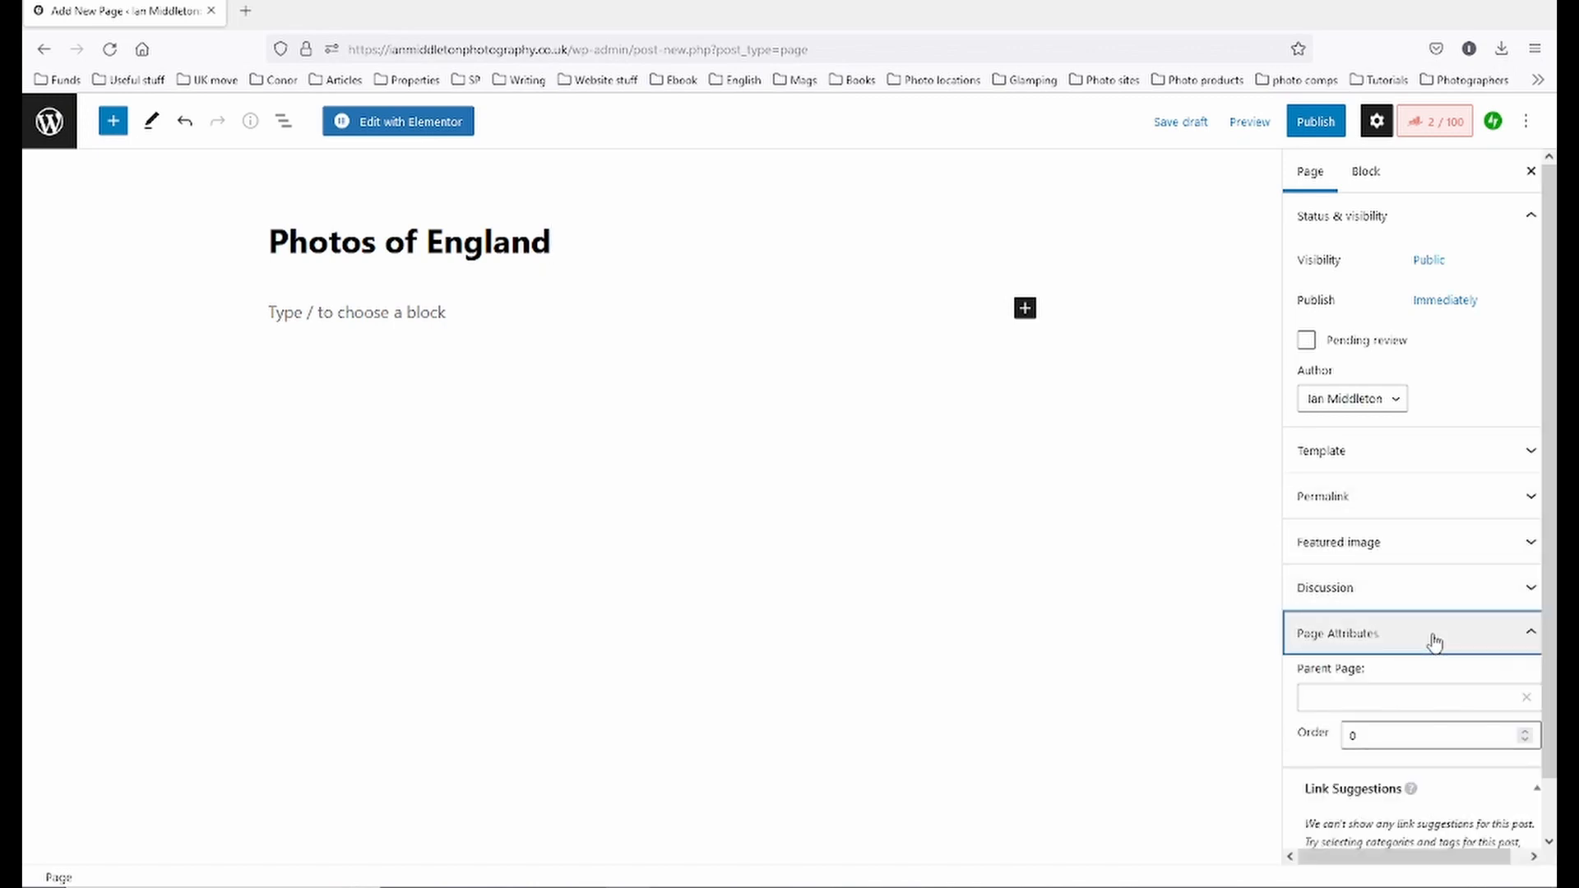
{"action": "left_click", "coordinate": [1427, 637]}
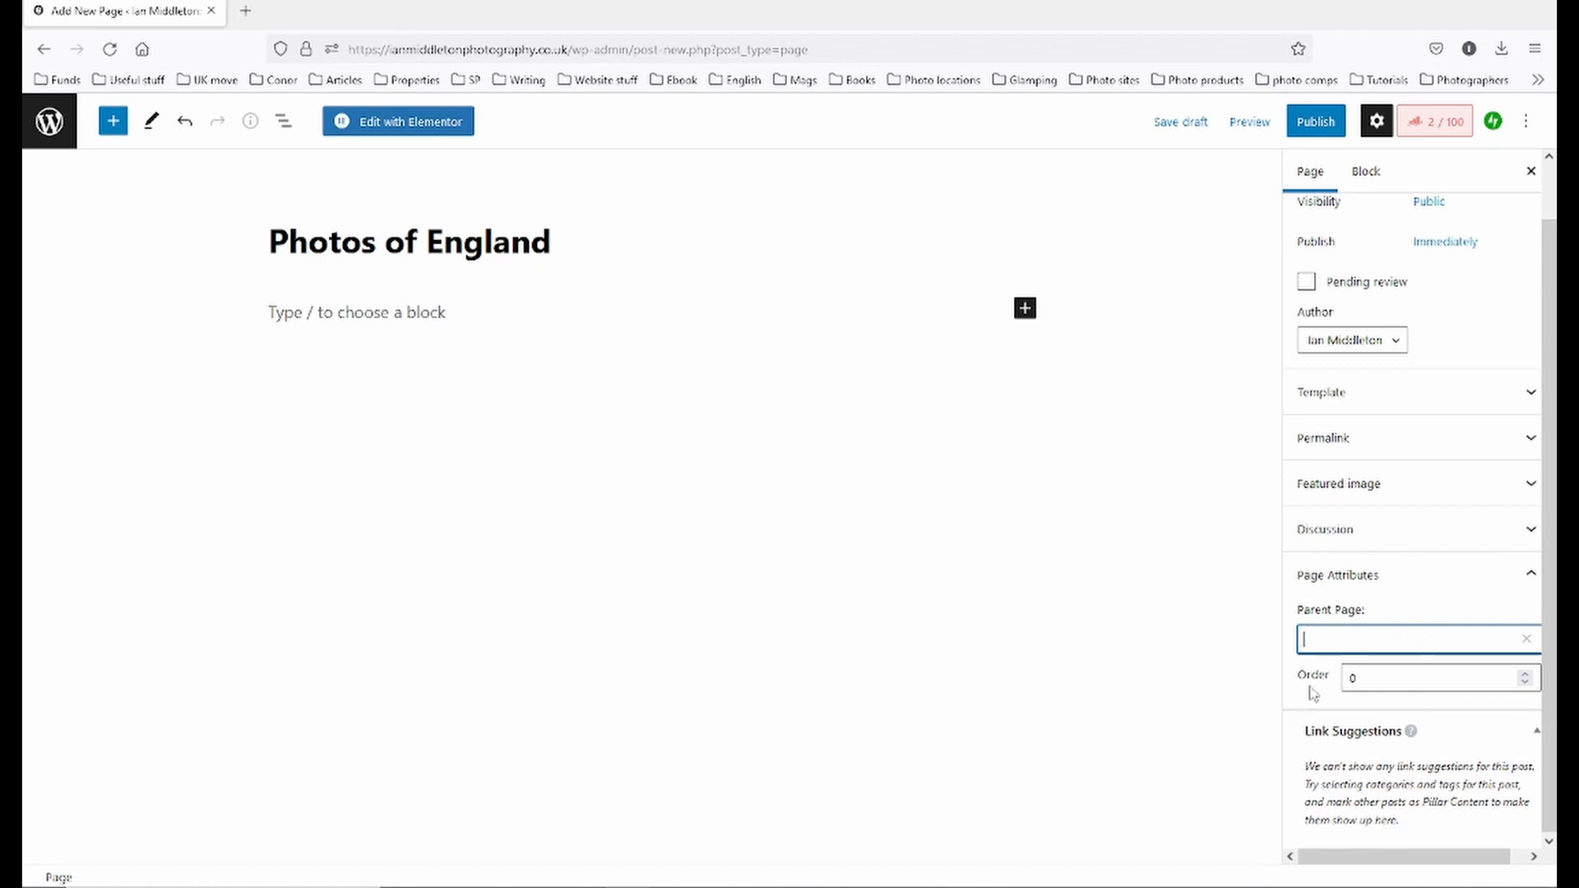
{"action": "left_click", "coordinate": [1176, 130]}
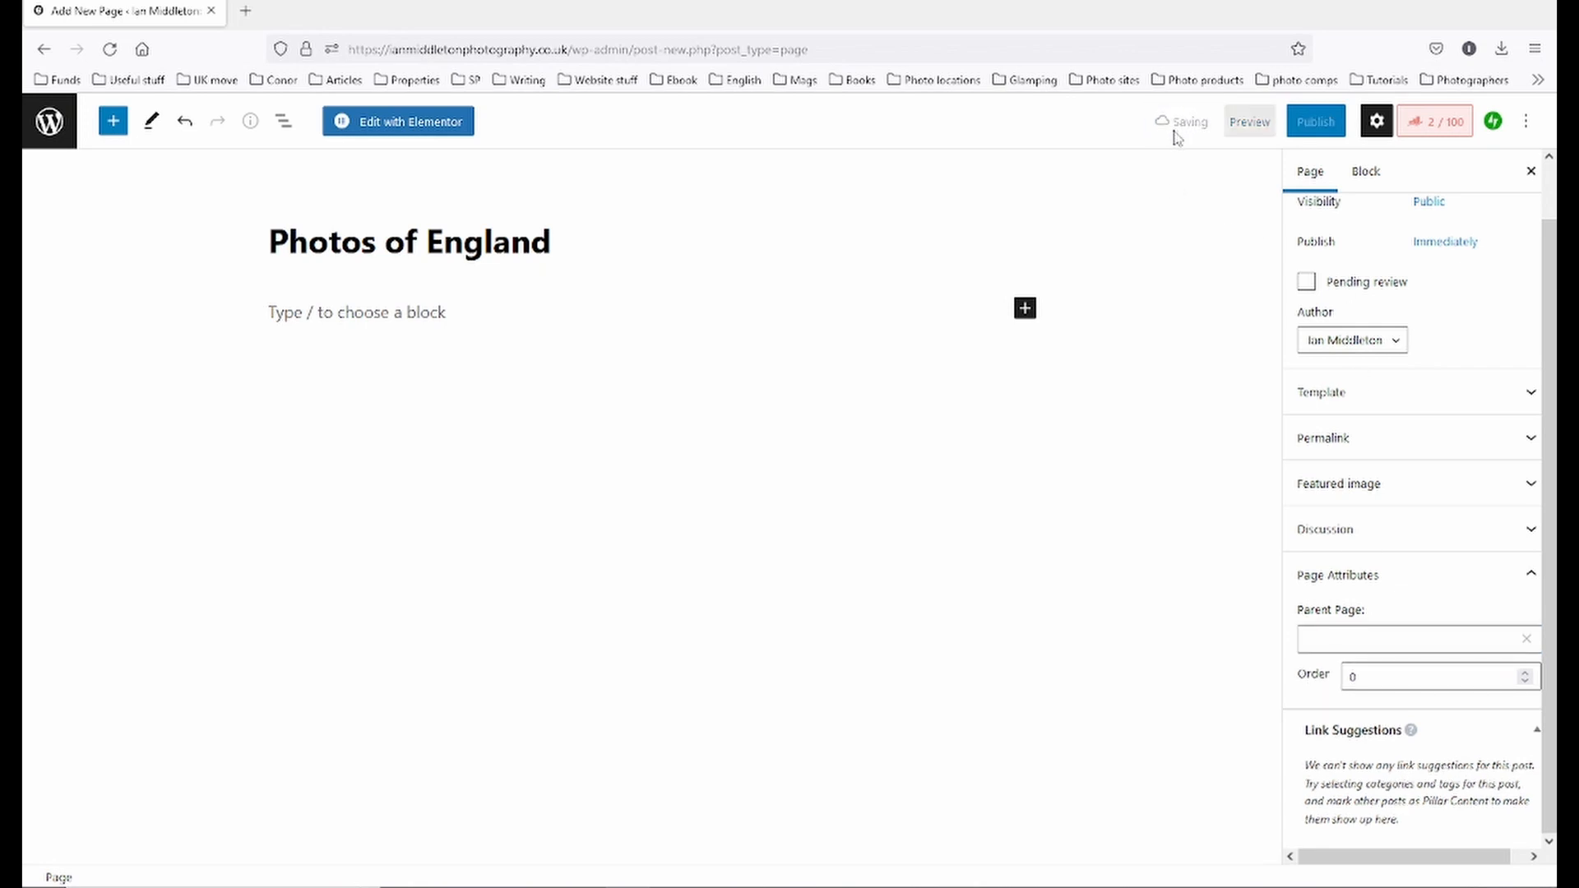
{"action": "left_click", "coordinate": [49, 121]}
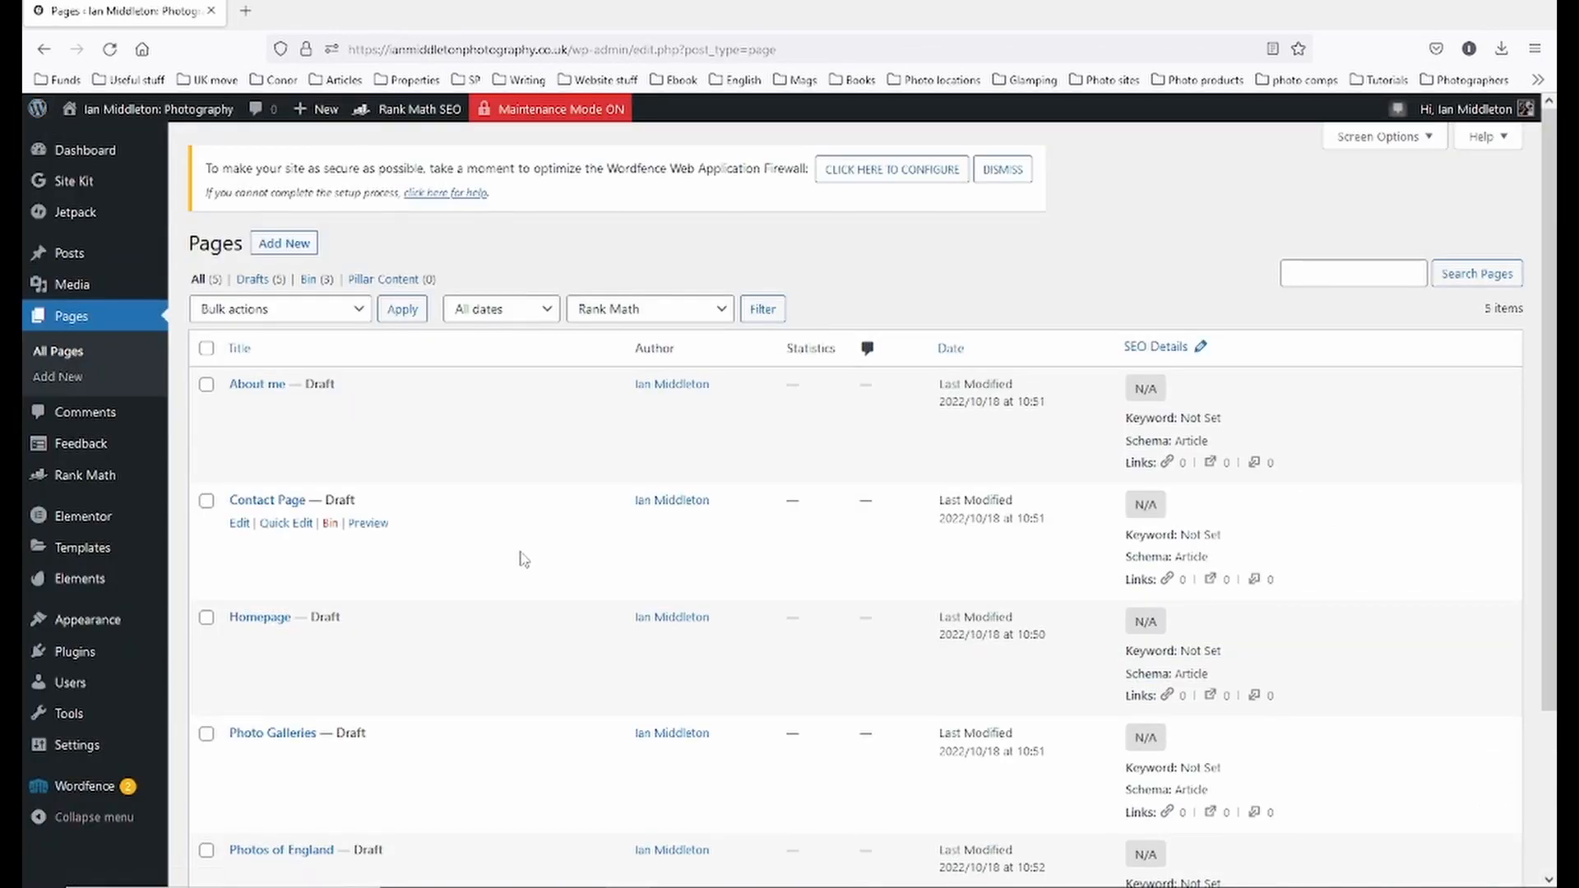
- Publish Photo Galleries through Quick Edit, then open Photos of England in the editor
{"action": "scroll", "coordinate": [535, 555], "scroll_direction": "down", "scroll_amount": 3}
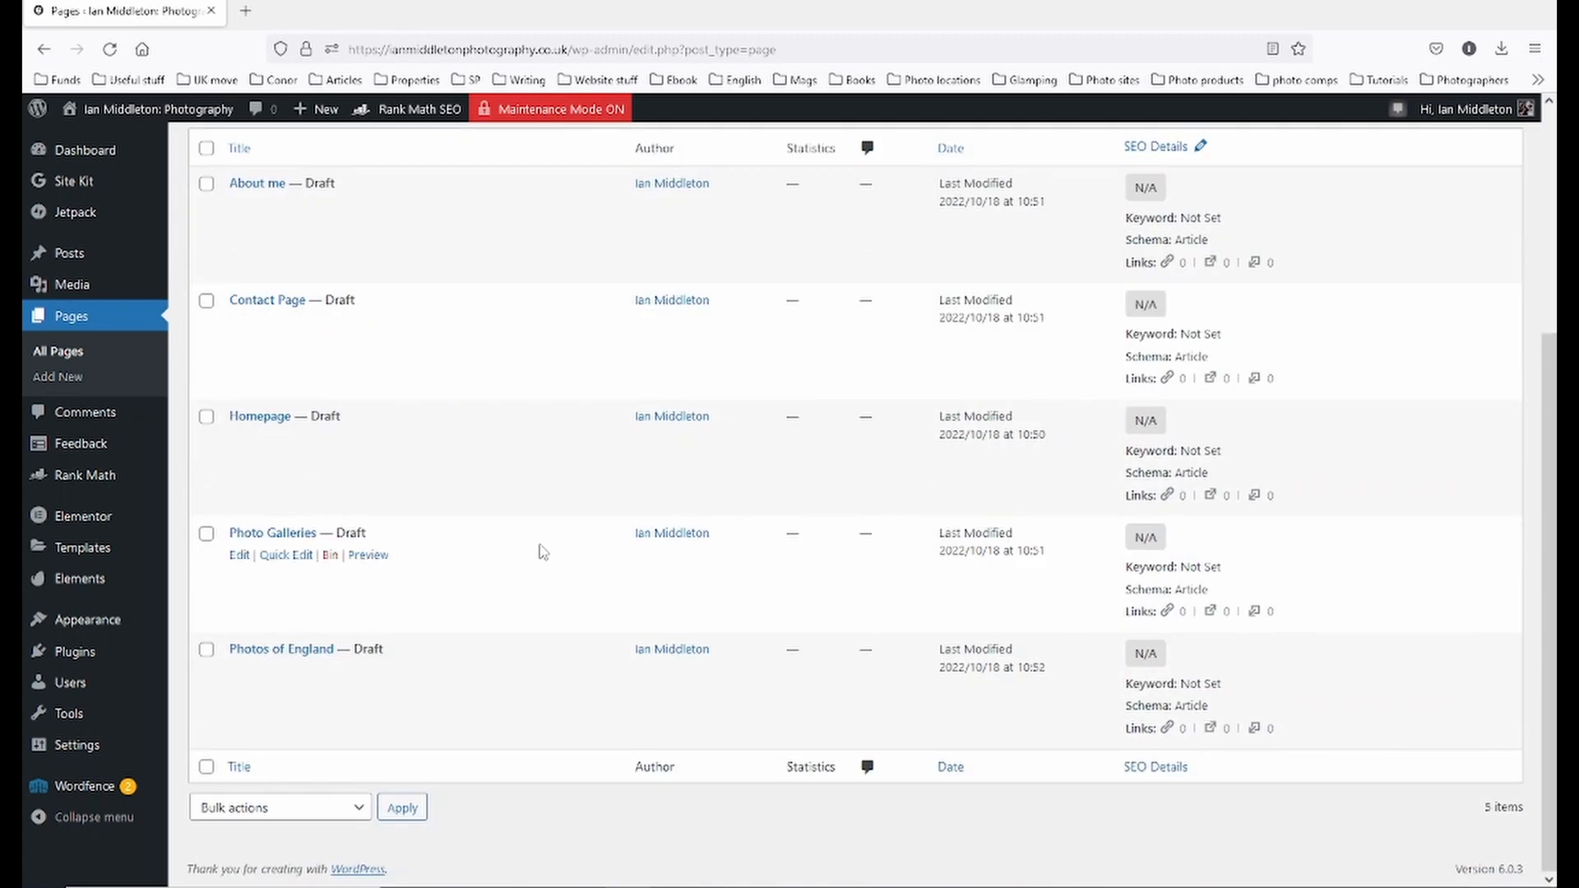
{"action": "left_click", "coordinate": [288, 556]}
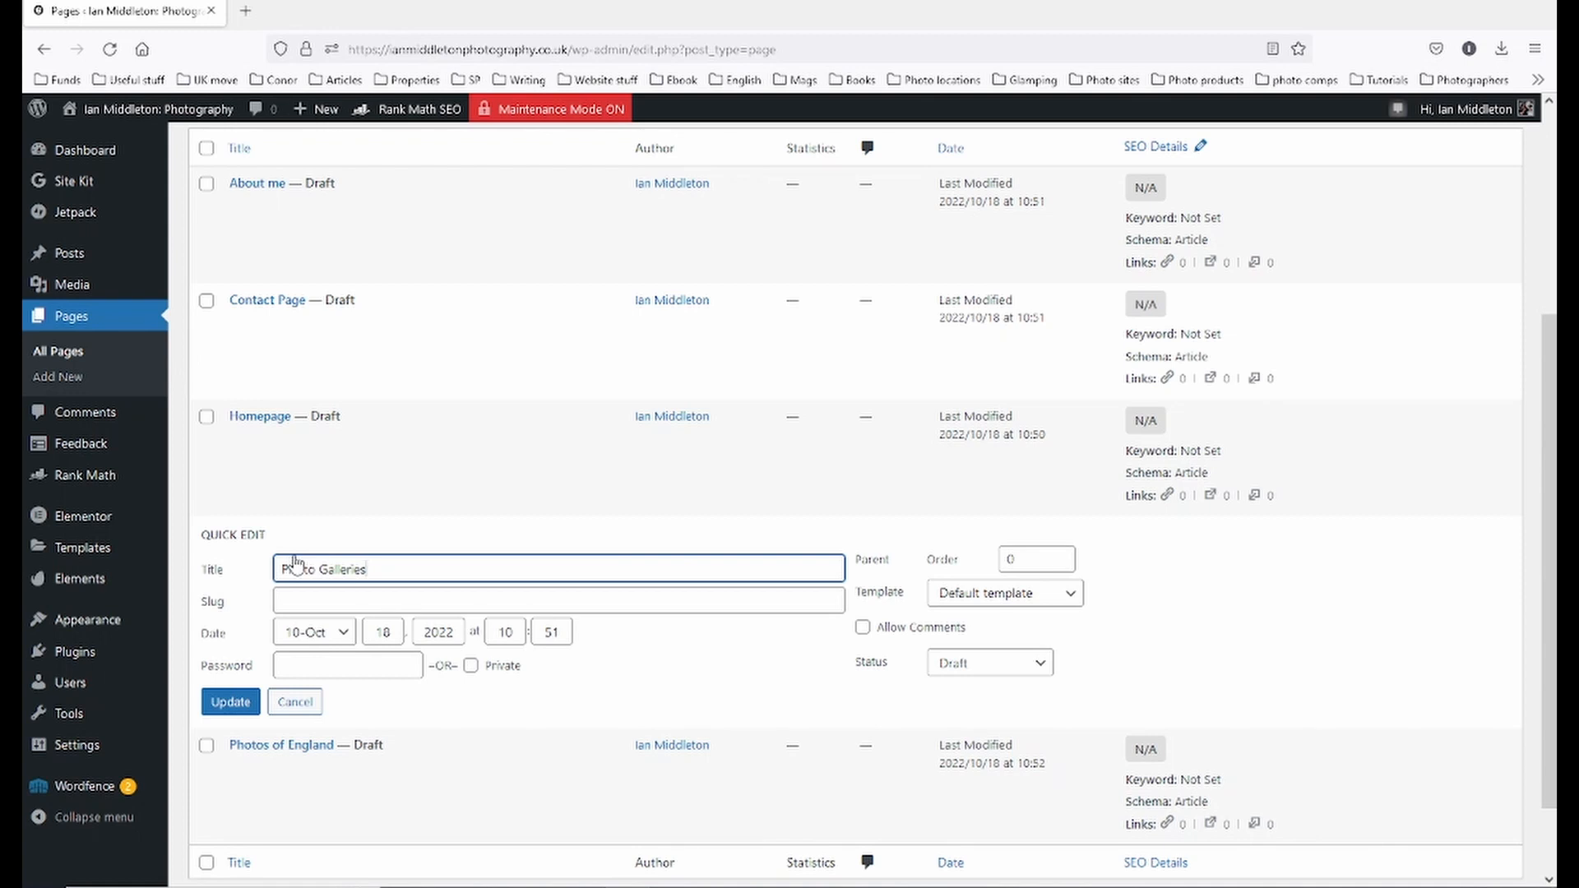
{"action": "left_click", "coordinate": [1034, 665]}
{"action": "left_click", "coordinate": [1005, 696]}
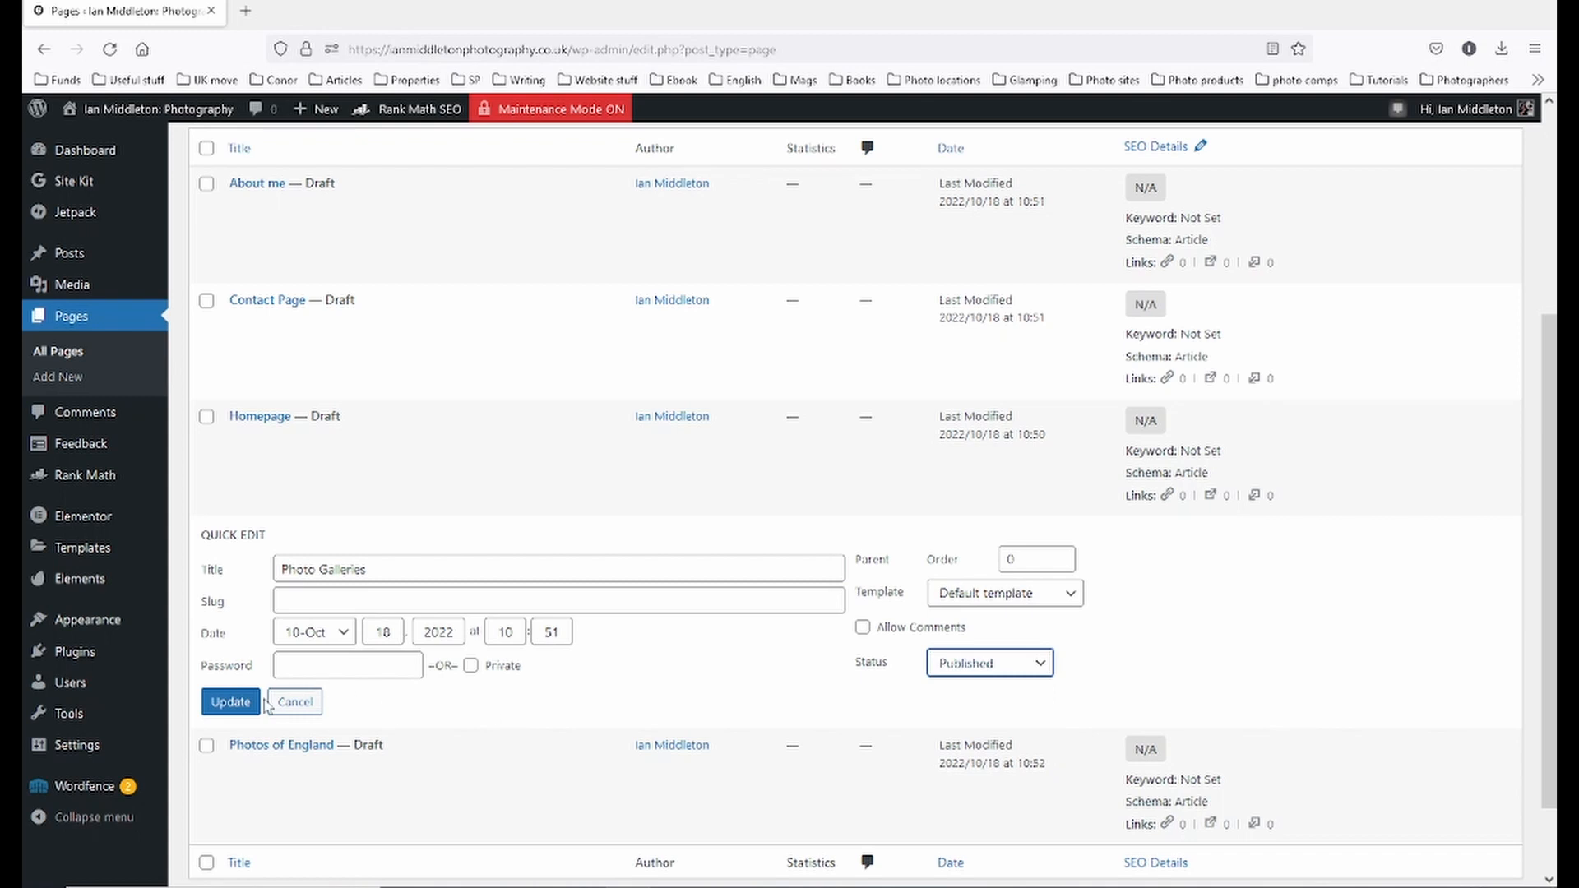
{"action": "left_click", "coordinate": [236, 712]}
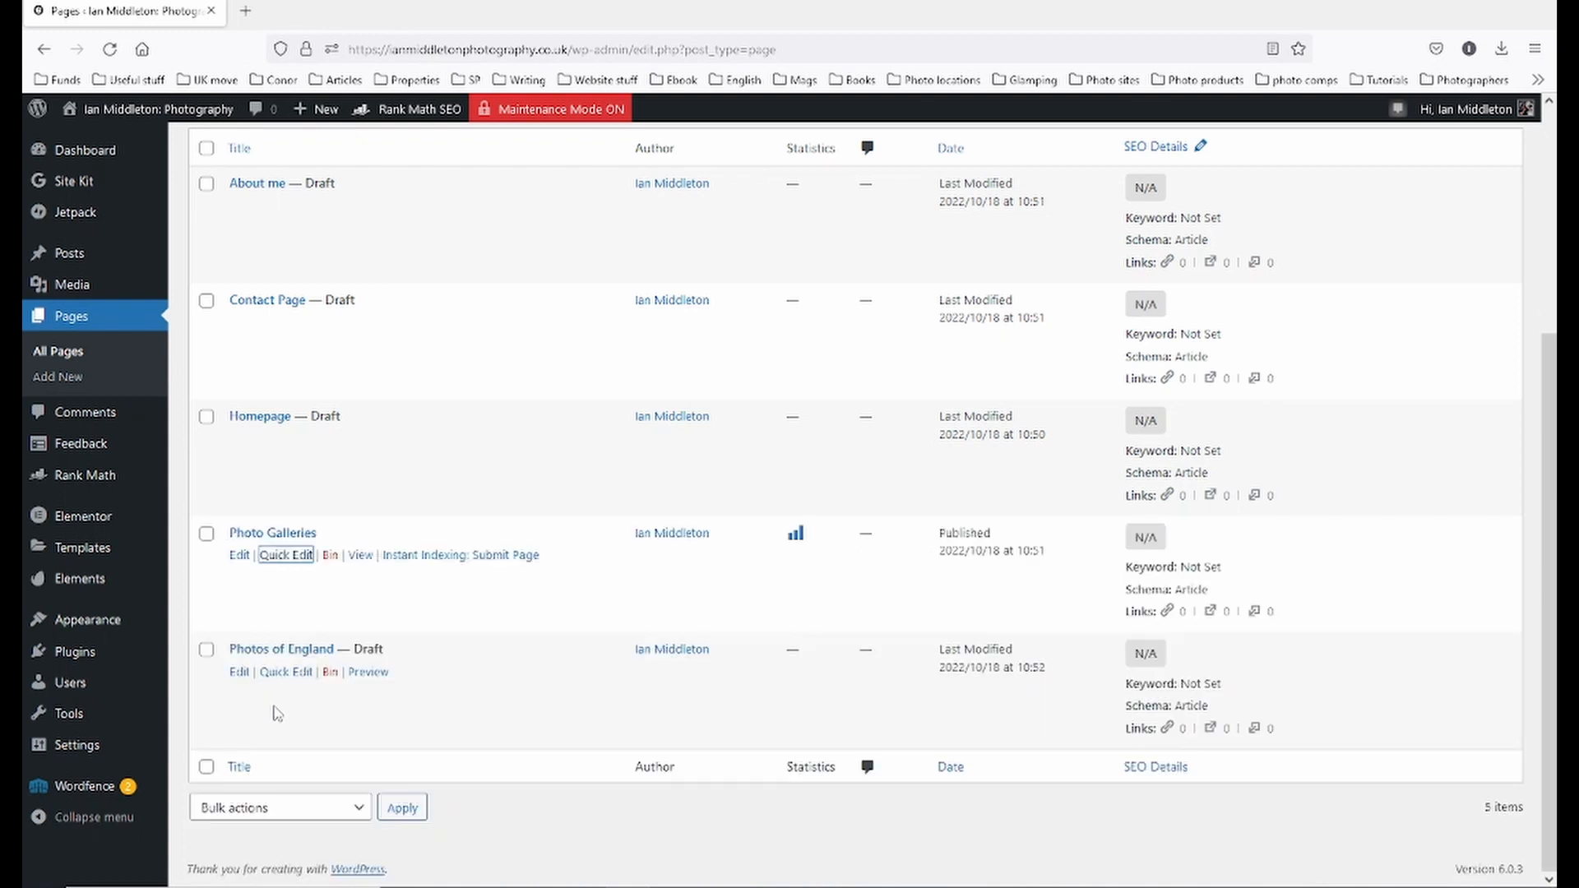
{"action": "left_click", "coordinate": [240, 673]}
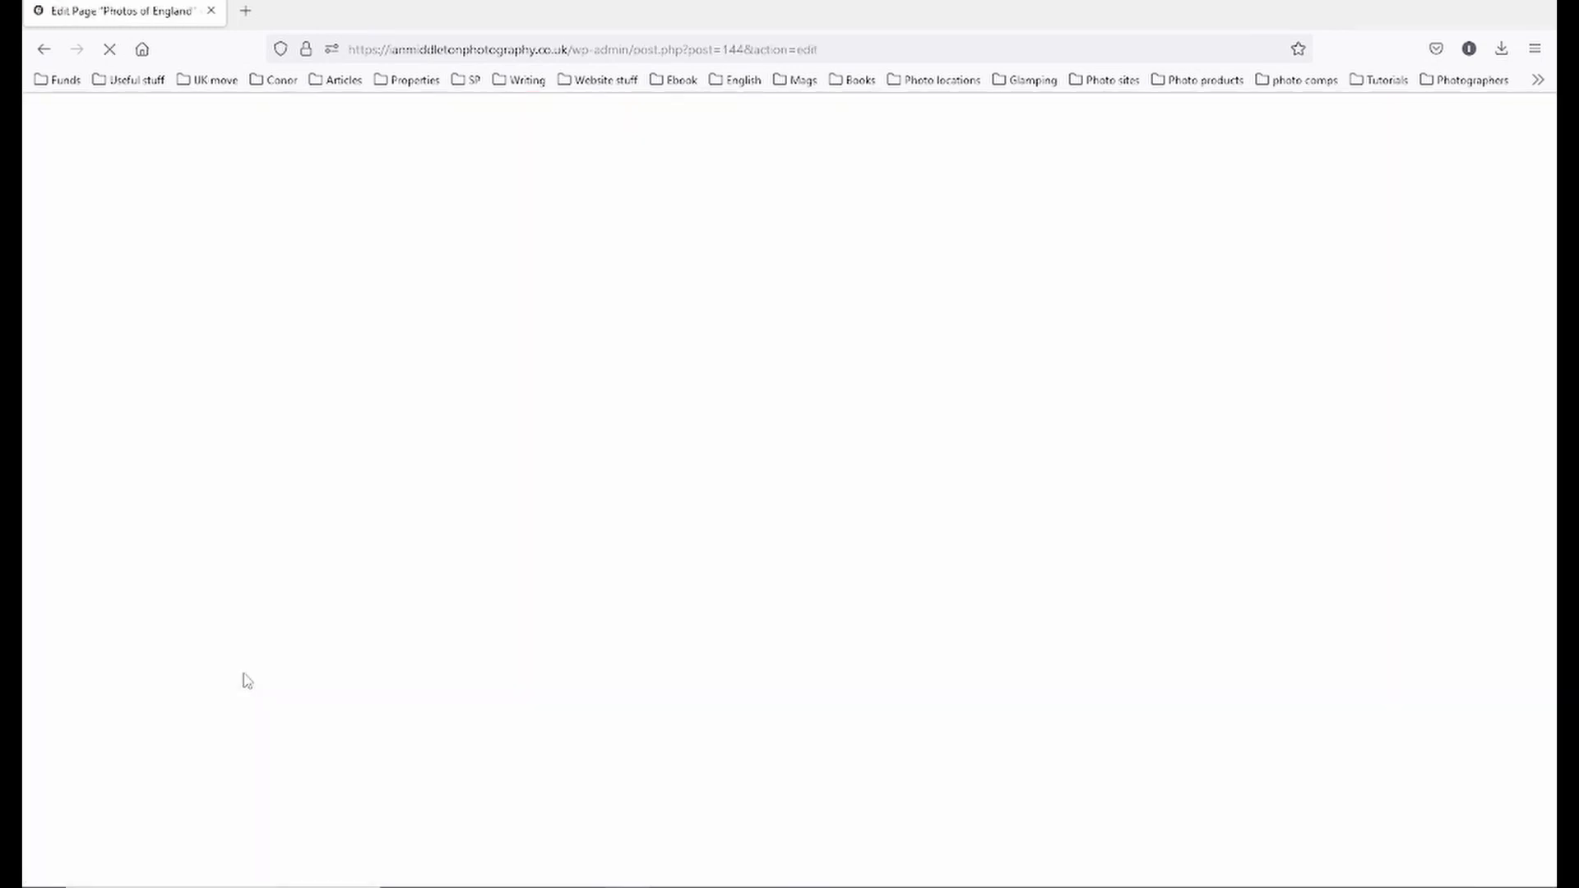
- Set Photo Galleries as the parent of Photos of England, save the draft, and publish it
{"action": "left_click", "coordinate": [1371, 594]}
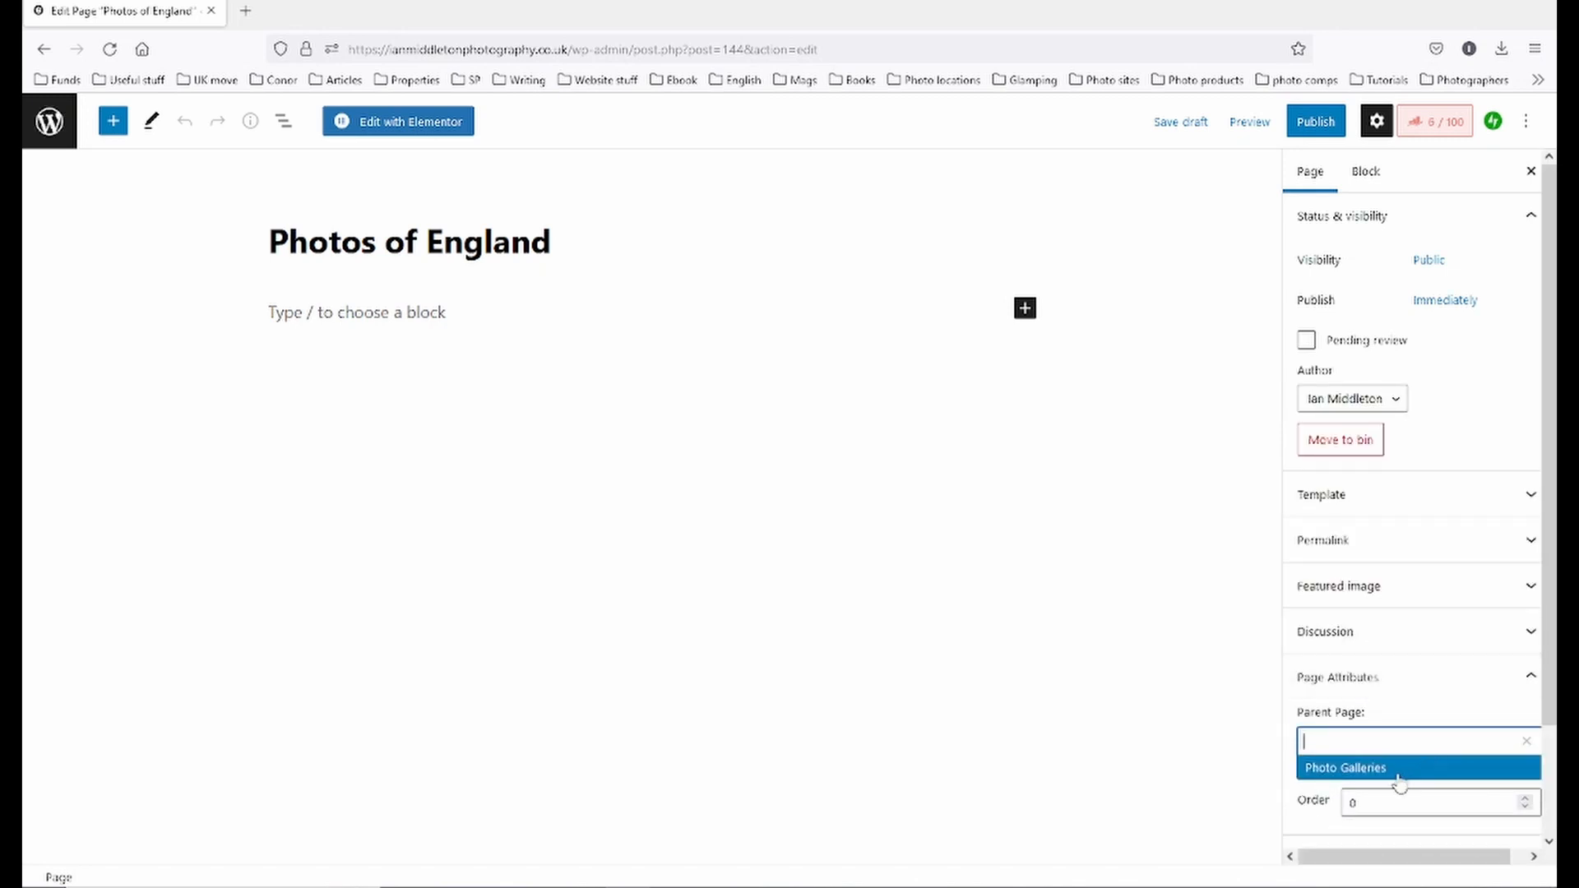
{"action": "left_click", "coordinate": [1370, 768]}
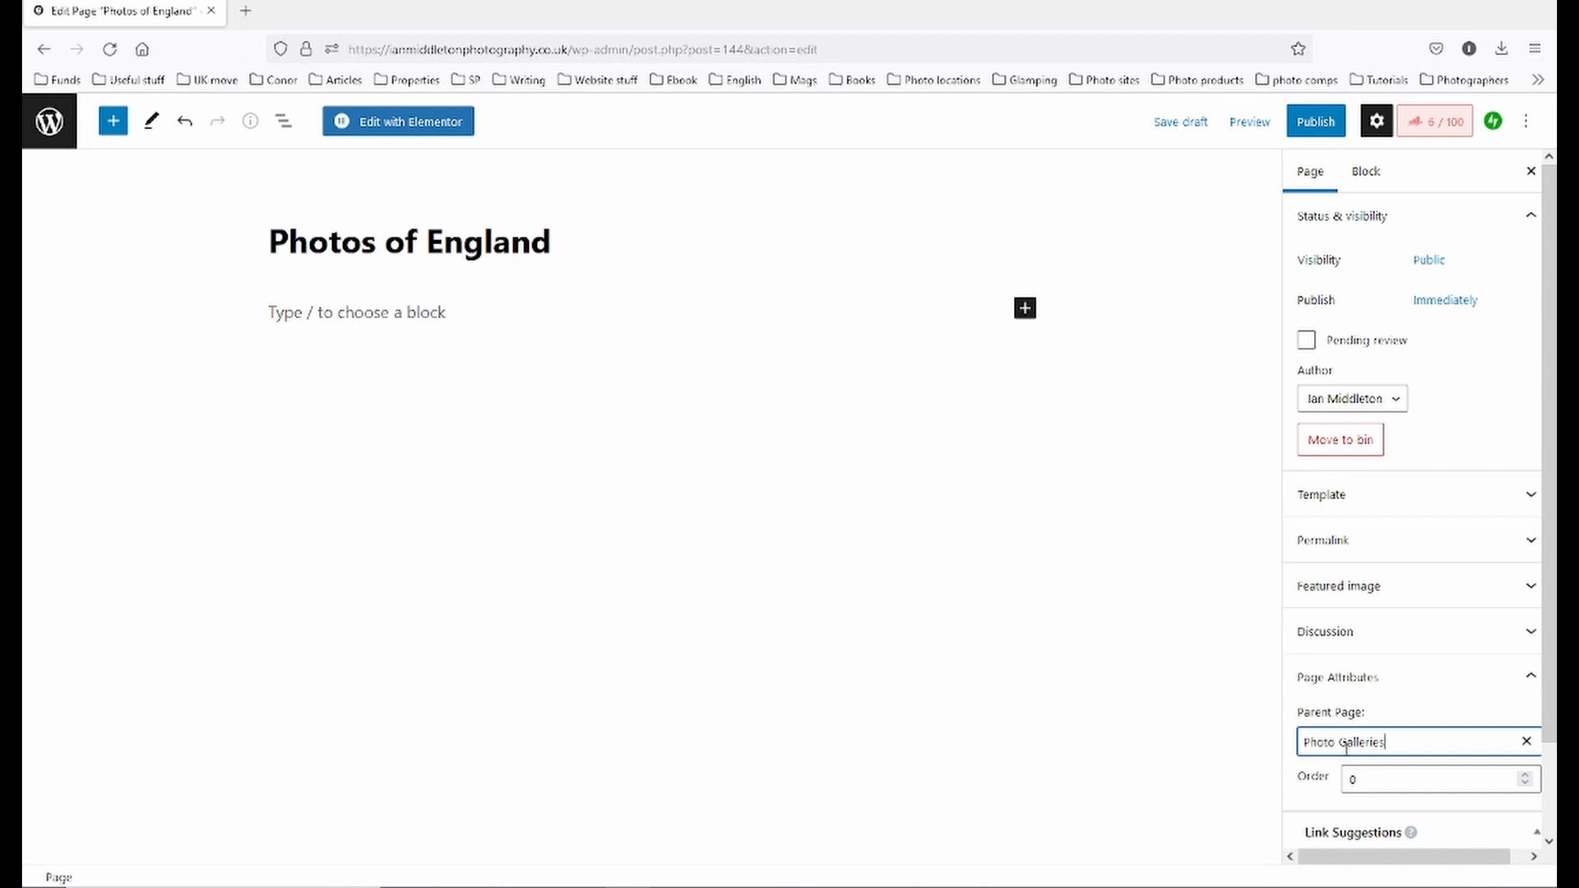
{"action": "left_click", "coordinate": [1184, 128]}
{"action": "left_click", "coordinate": [1316, 124]}
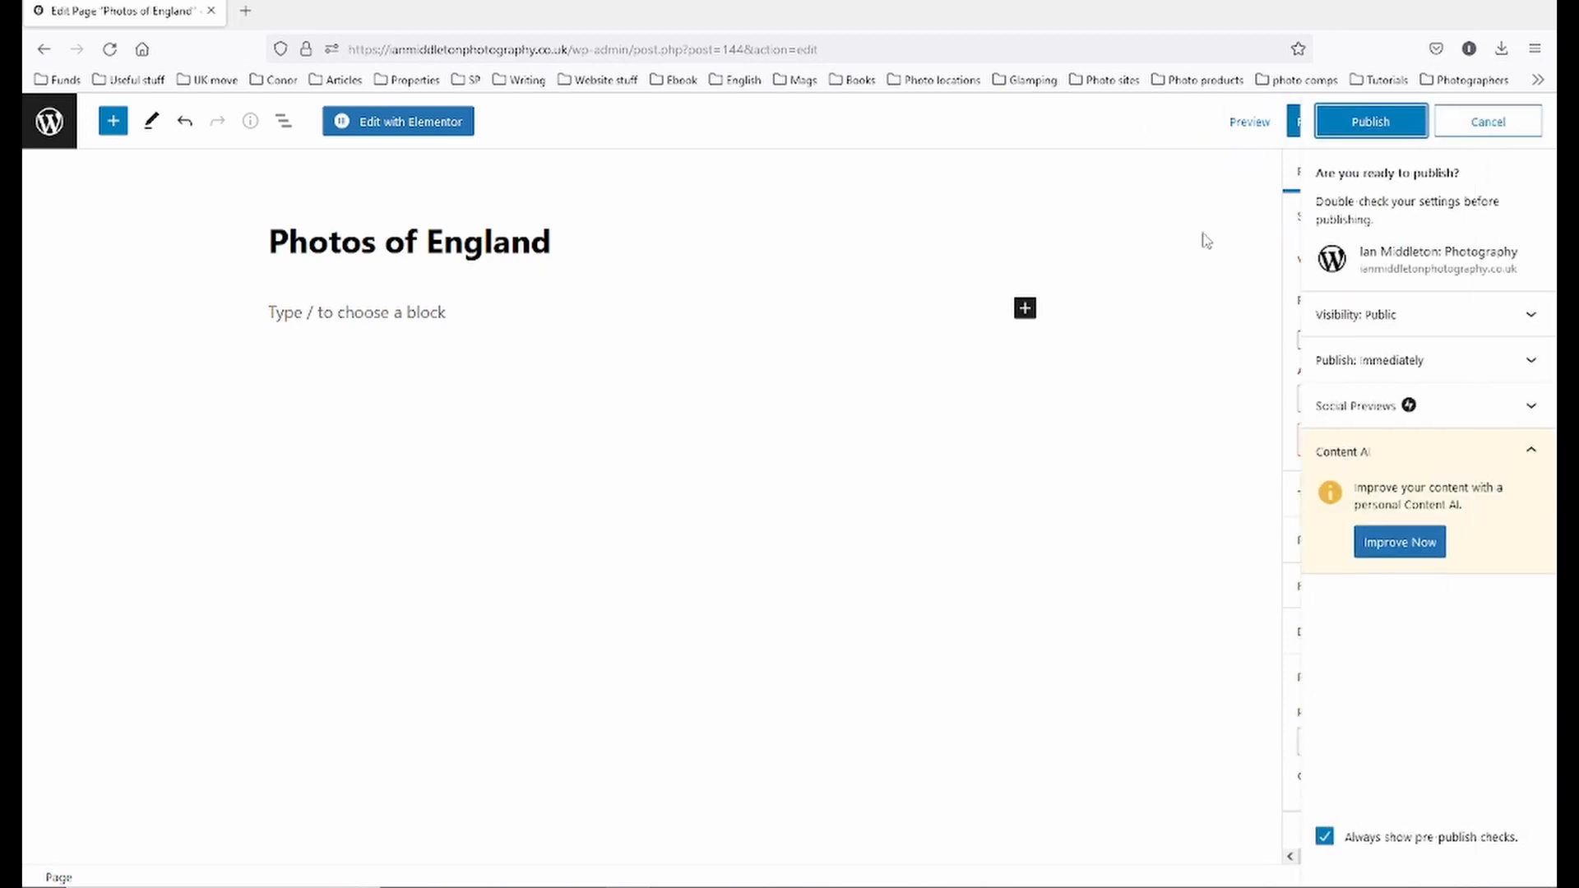
{"action": "left_click", "coordinate": [1382, 139]}
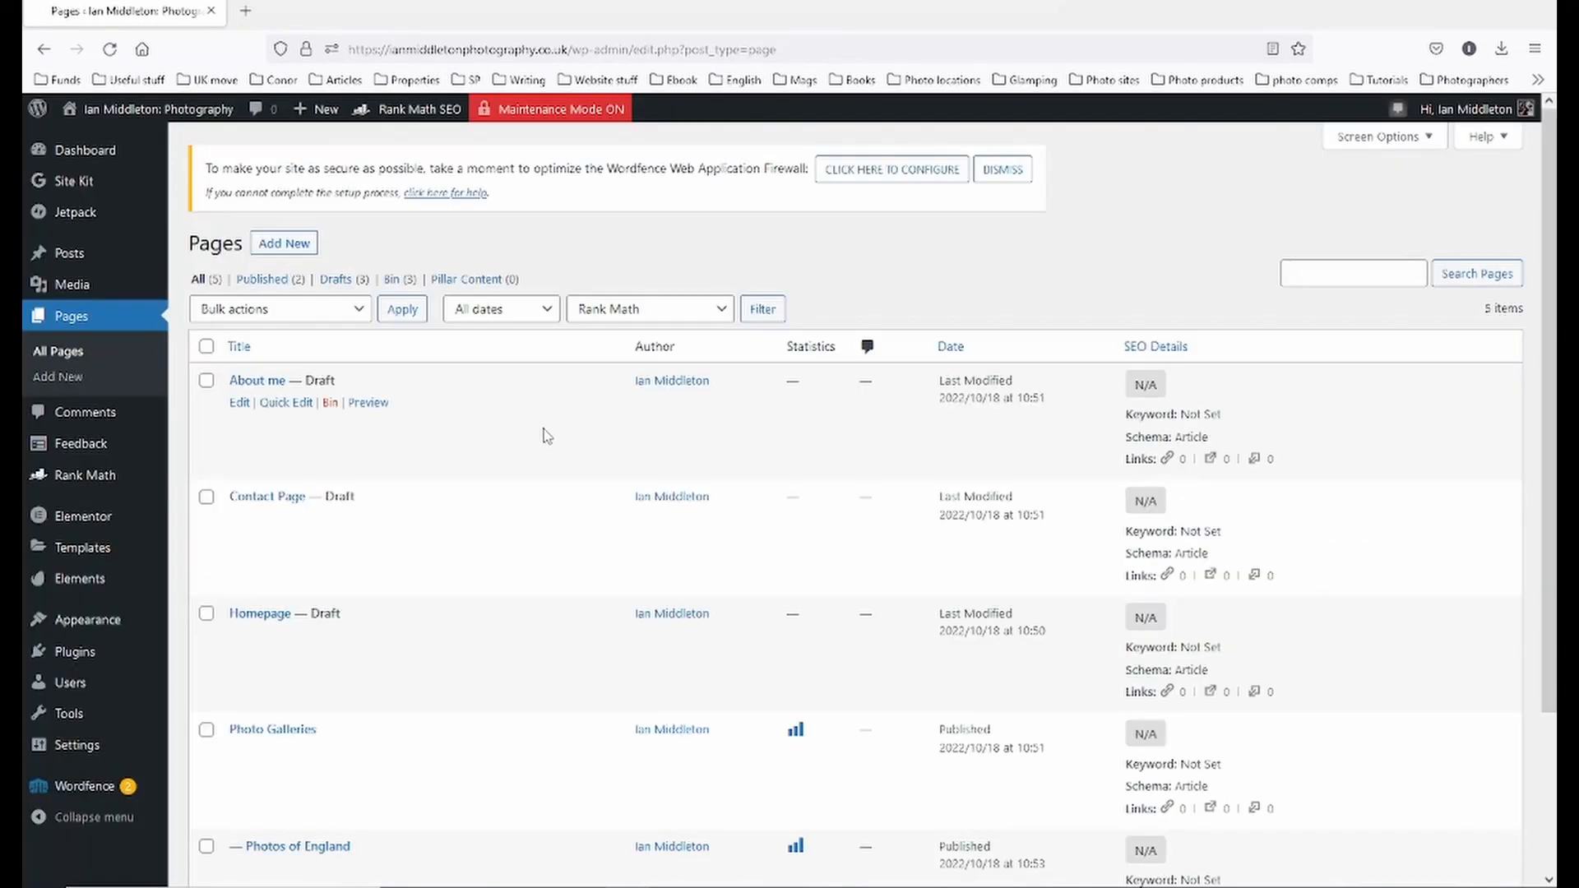
- Go to Appearance > Menus from the admin sidebar
{"action": "scroll", "coordinate": [468, 488], "scroll_direction": "down", "scroll_amount": 3}
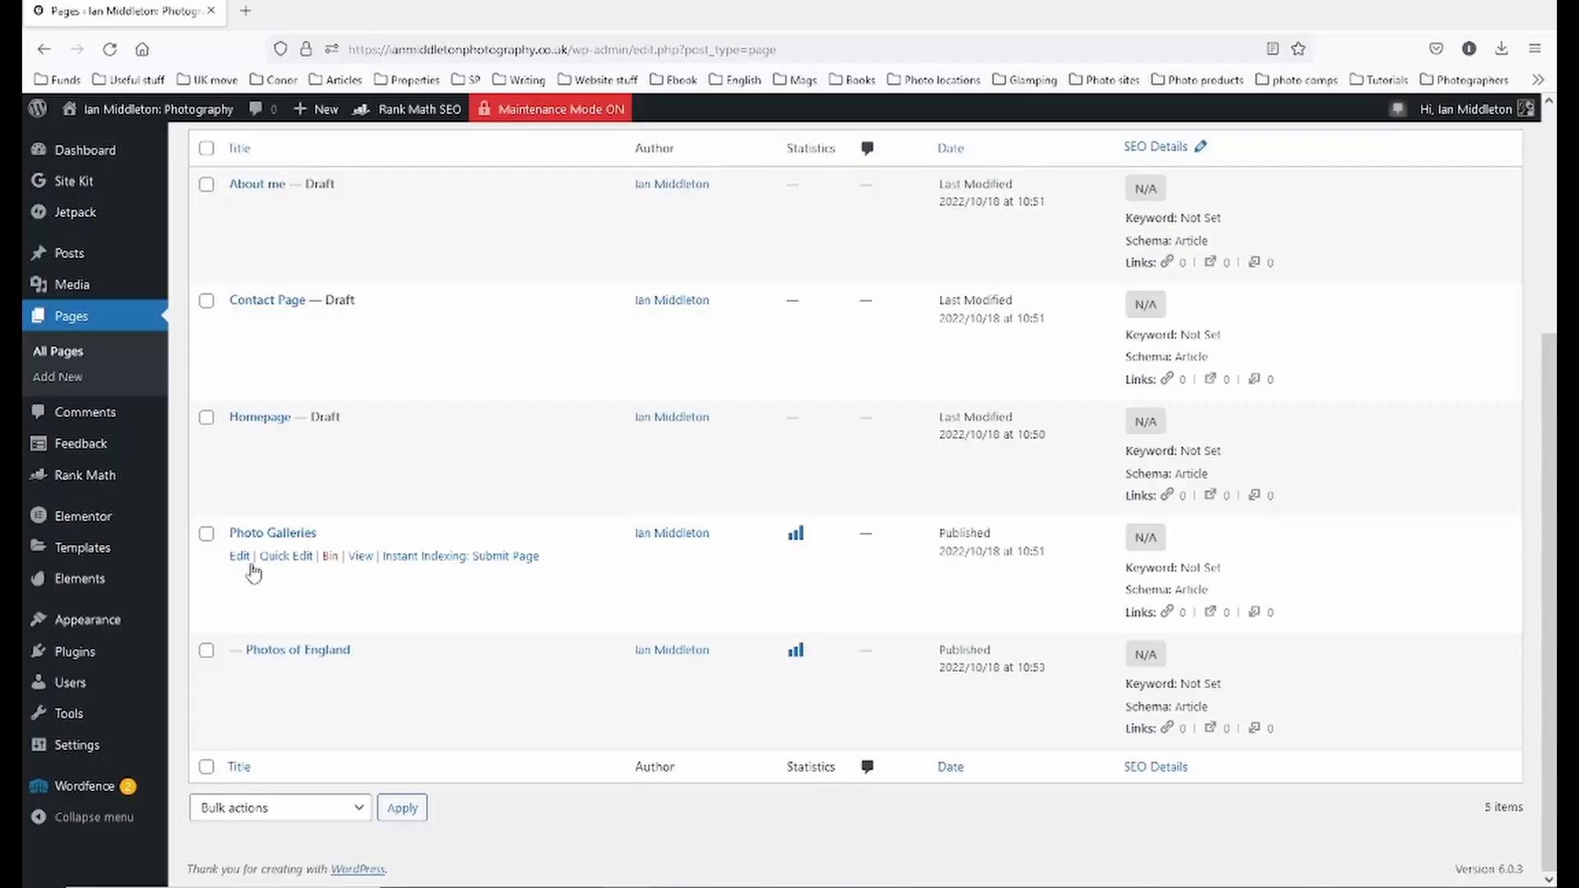
{"action": "scroll", "coordinate": [354, 391], "scroll_direction": "up", "scroll_amount": 5}
{"action": "scroll", "coordinate": [359, 399], "scroll_direction": "down", "scroll_amount": 2}
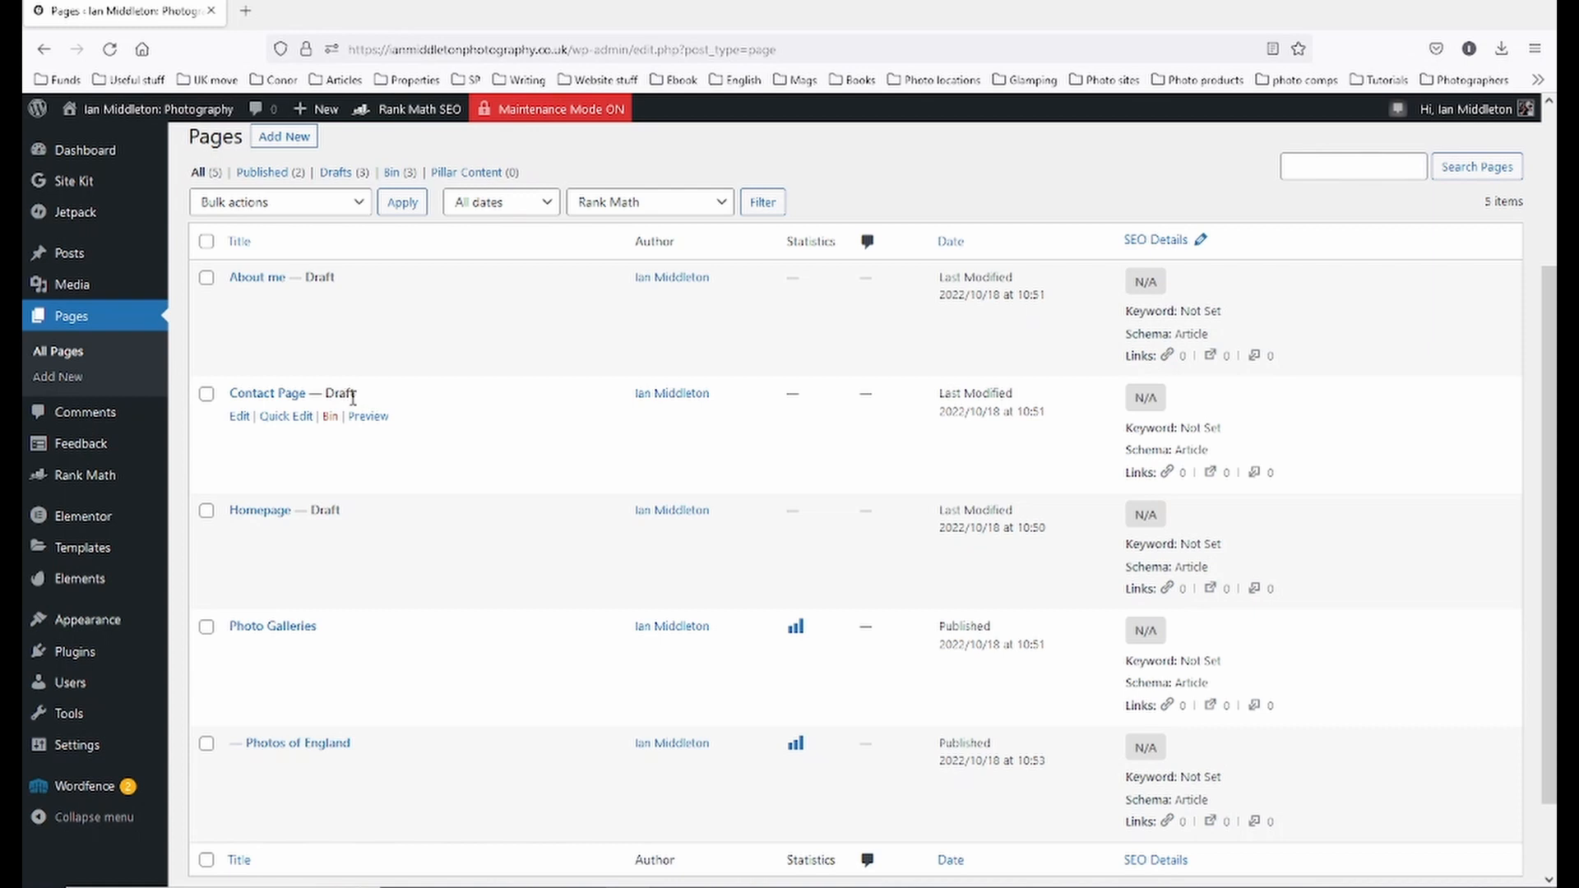
{"action": "mouse_move", "coordinate": [81, 695]}
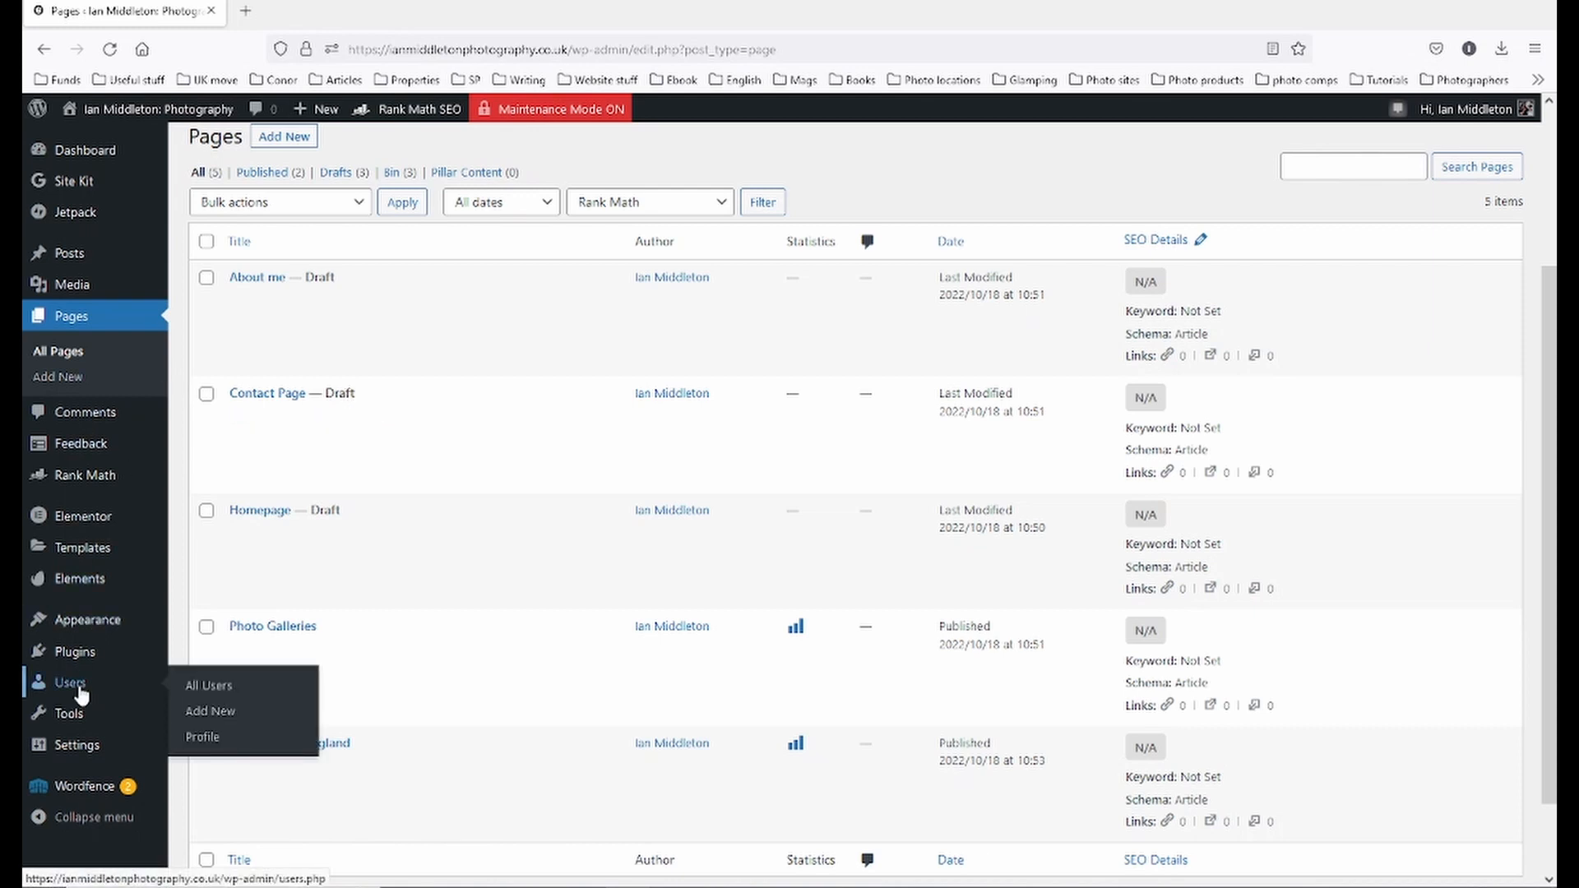
{"action": "mouse_move", "coordinate": [81, 641]}
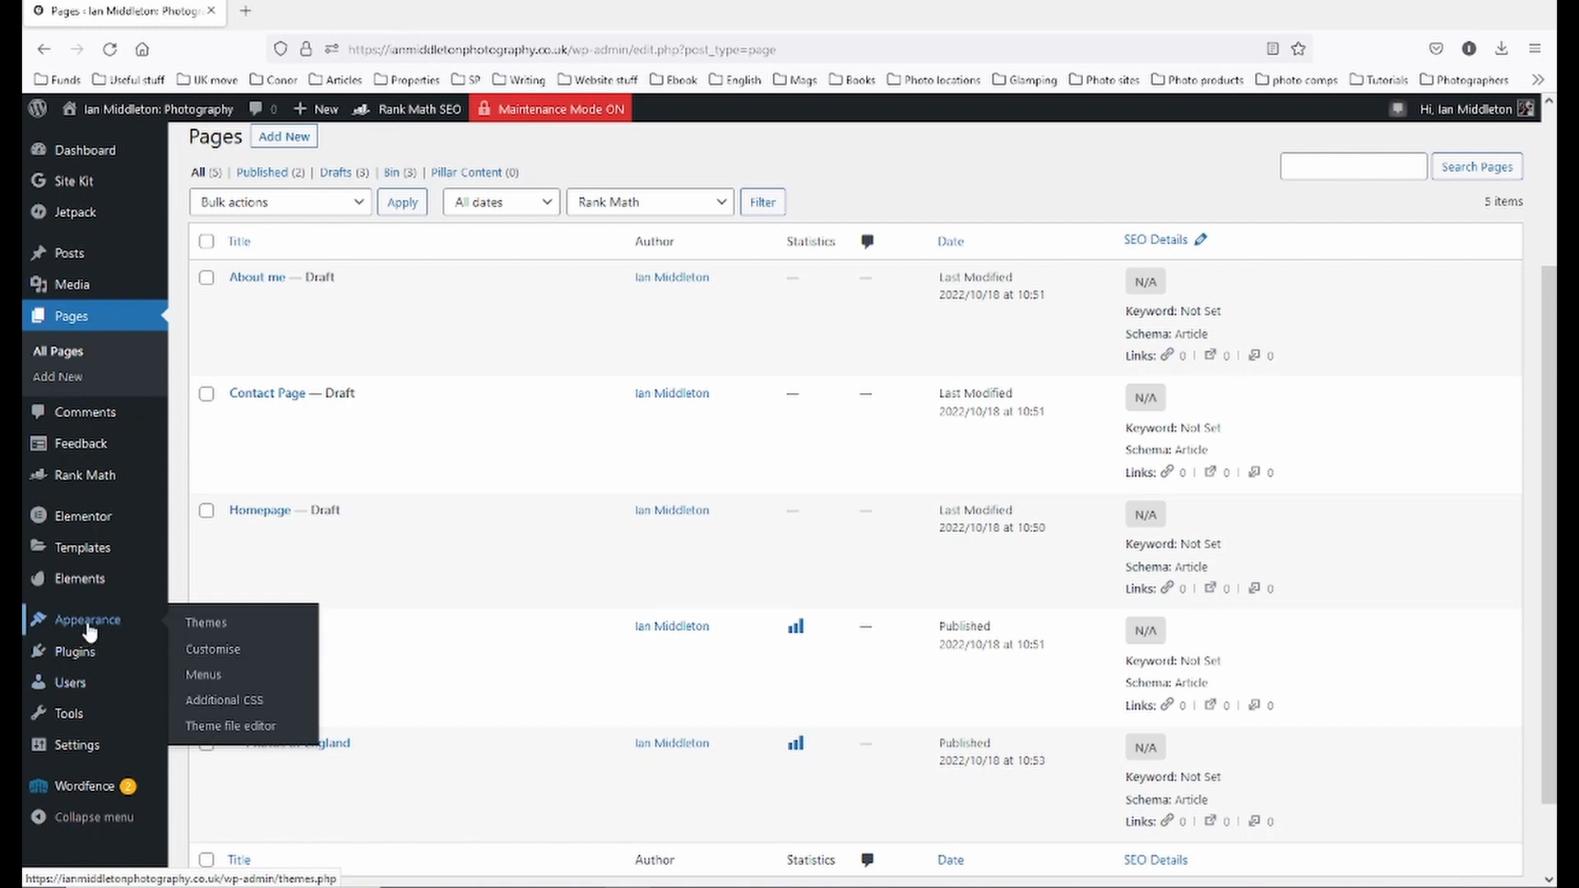
{"action": "left_click", "coordinate": [204, 680]}
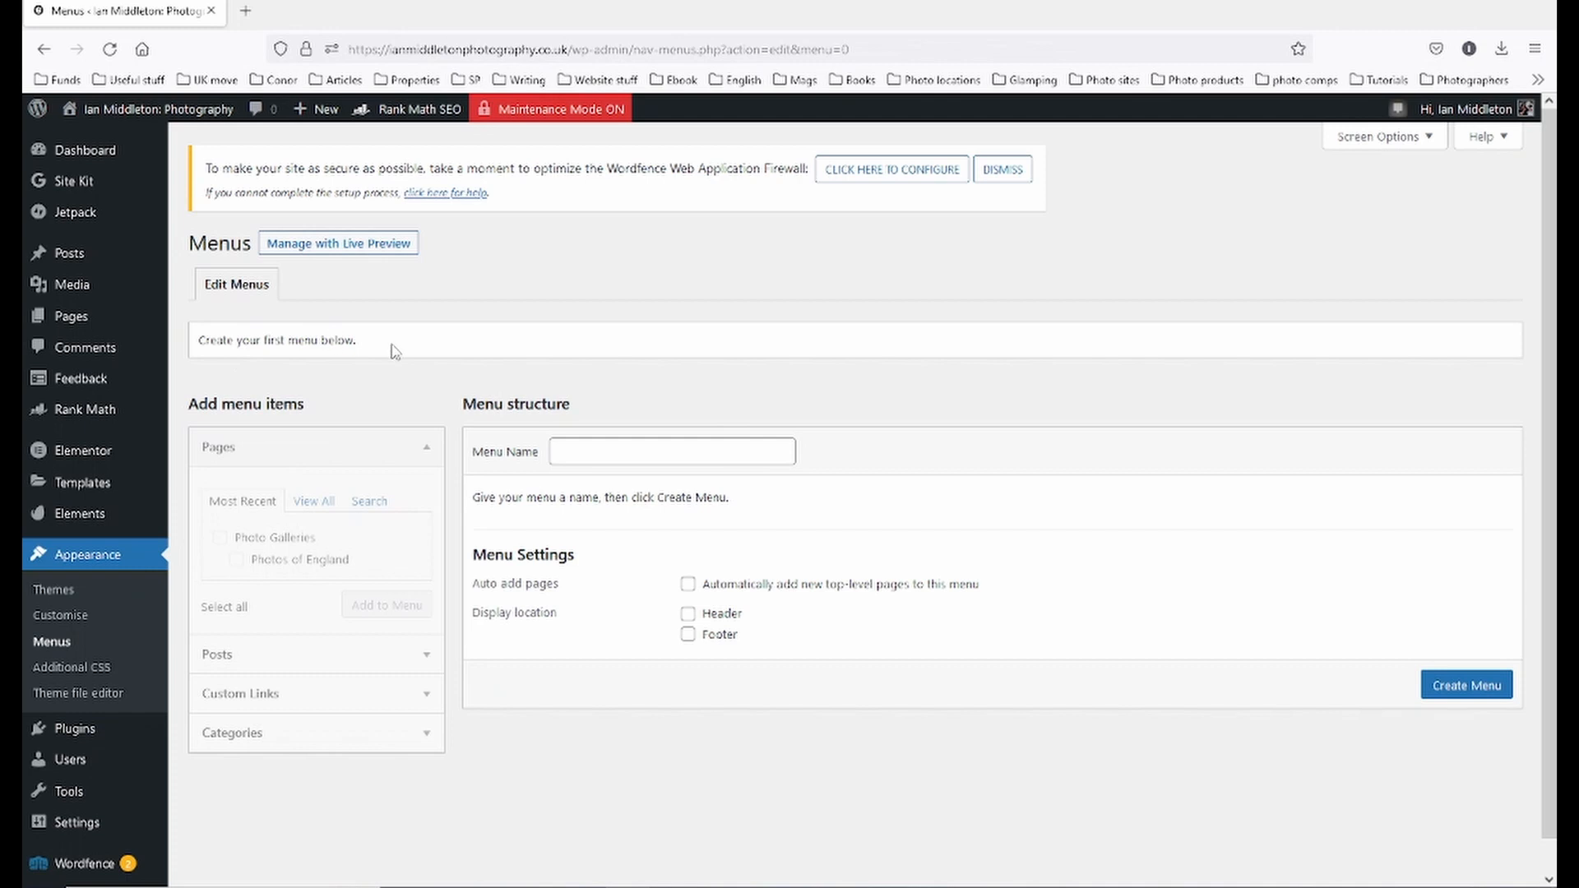
- Create a new menu named 'Main Menu'
{"action": "left_click", "coordinate": [685, 448]}
{"action": "type", "text": "Ma"}
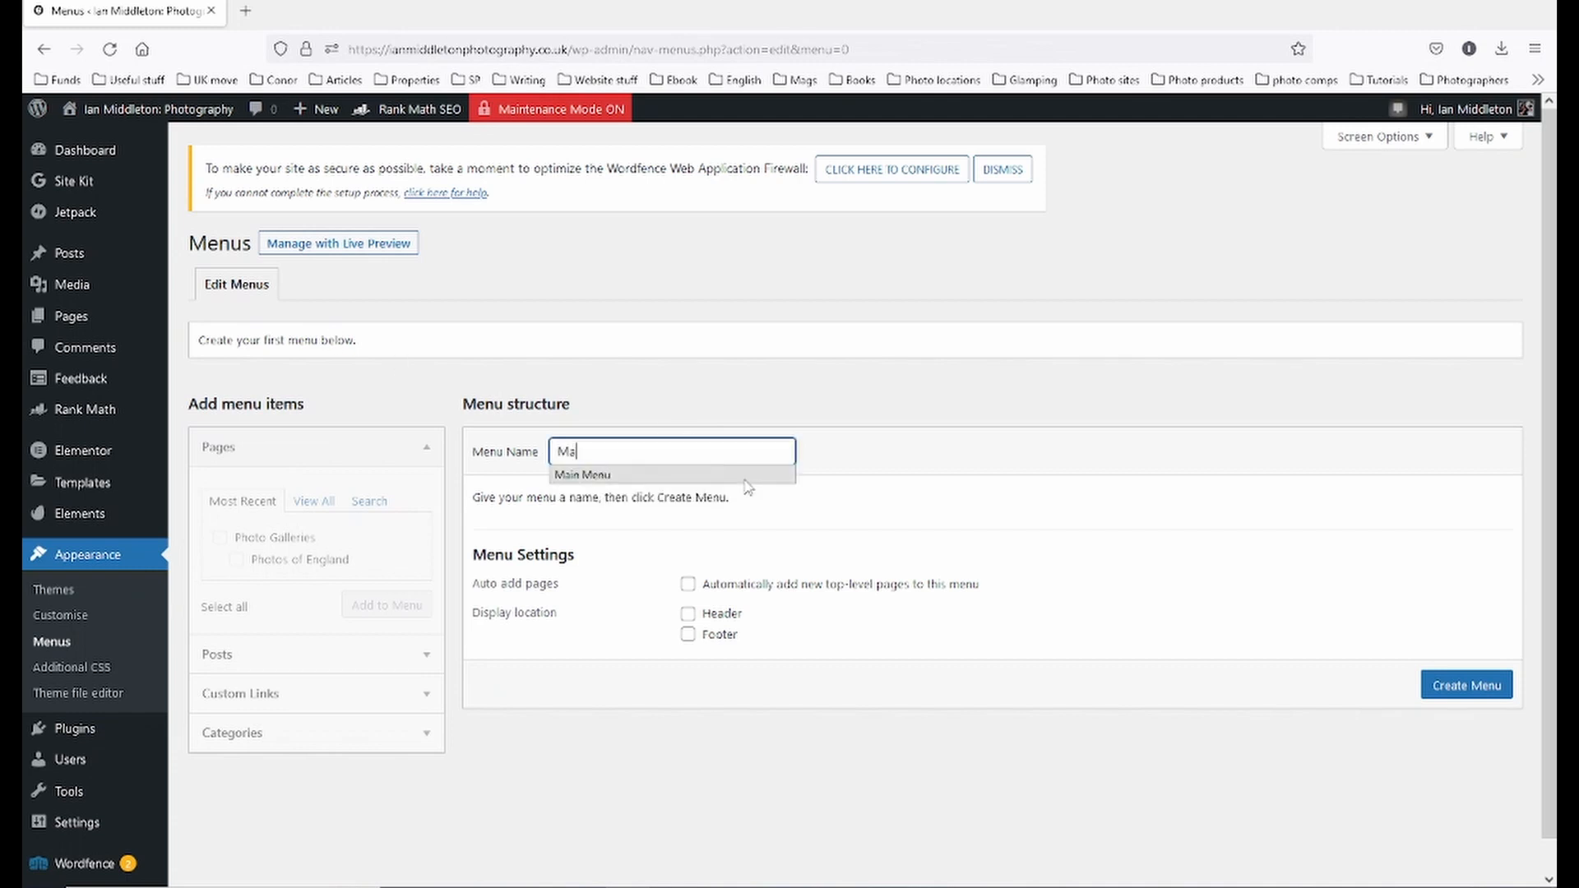
{"action": "type", "text": "in"}
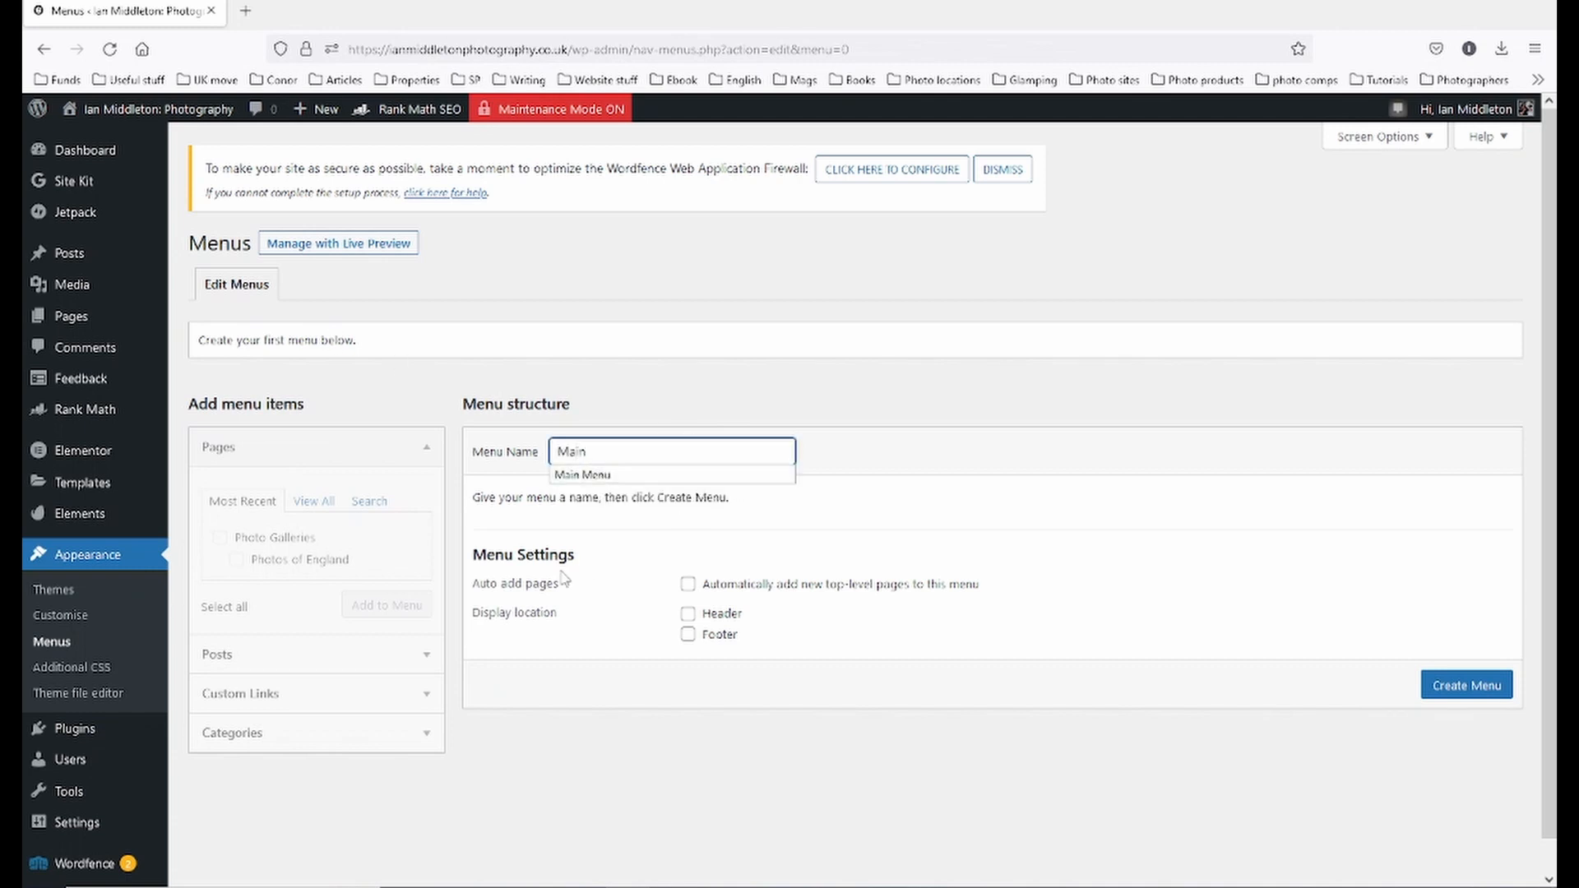
{"action": "left_click", "coordinate": [607, 477]}
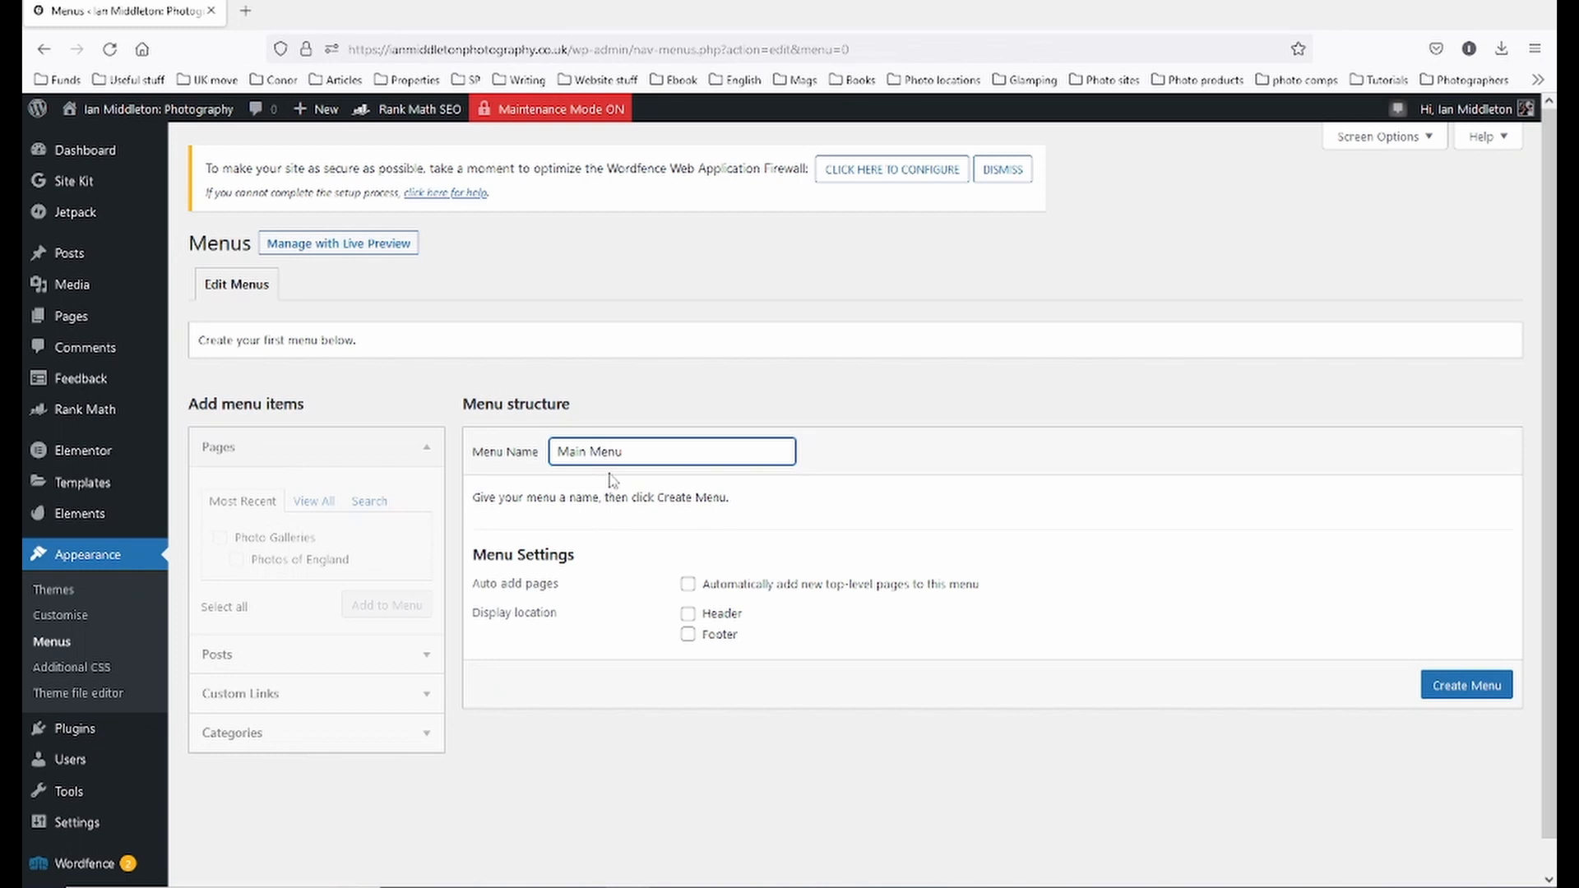
{"action": "left_click", "coordinate": [1460, 688]}
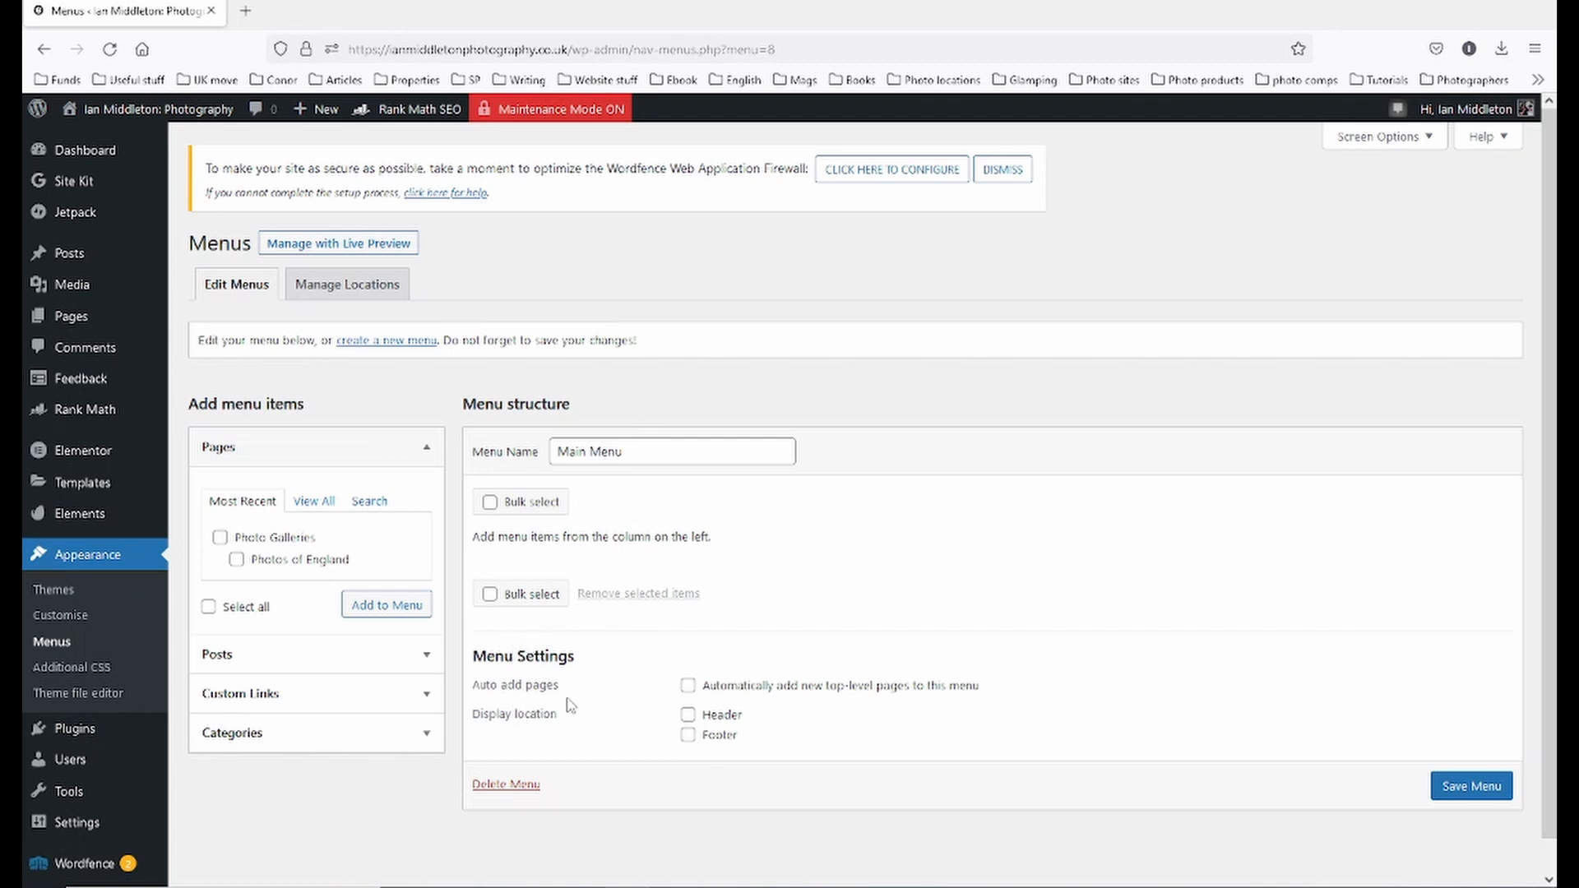
- Try the auto-add pages, header and footer location settings, leaving all unchecked
{"action": "left_click", "coordinate": [688, 687]}
{"action": "left_click", "coordinate": [688, 688]}
{"action": "left_click", "coordinate": [689, 716]}
{"action": "left_click", "coordinate": [688, 736]}
{"action": "left_click", "coordinate": [689, 735]}
{"action": "left_click", "coordinate": [690, 715]}
- Browse the Pages, Posts, Custom Links and Categories panels for adding menu items
{"action": "left_click", "coordinate": [245, 457]}
{"action": "left_click", "coordinate": [246, 458]}
{"action": "left_click", "coordinate": [248, 658]}
{"action": "left_click", "coordinate": [258, 596]}
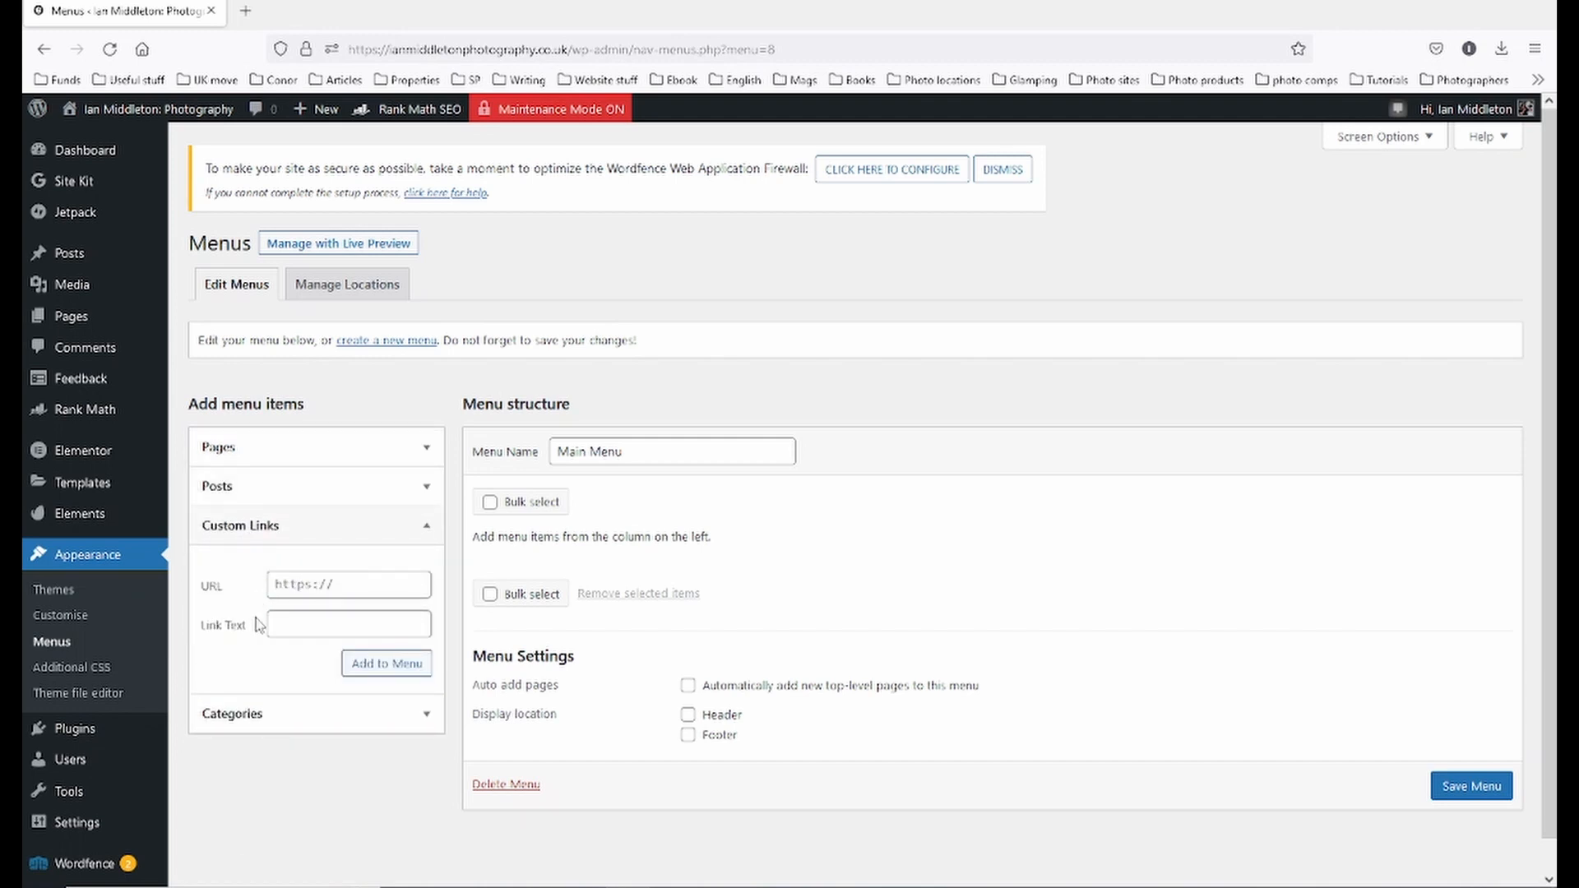
{"action": "left_click", "coordinate": [255, 715]}
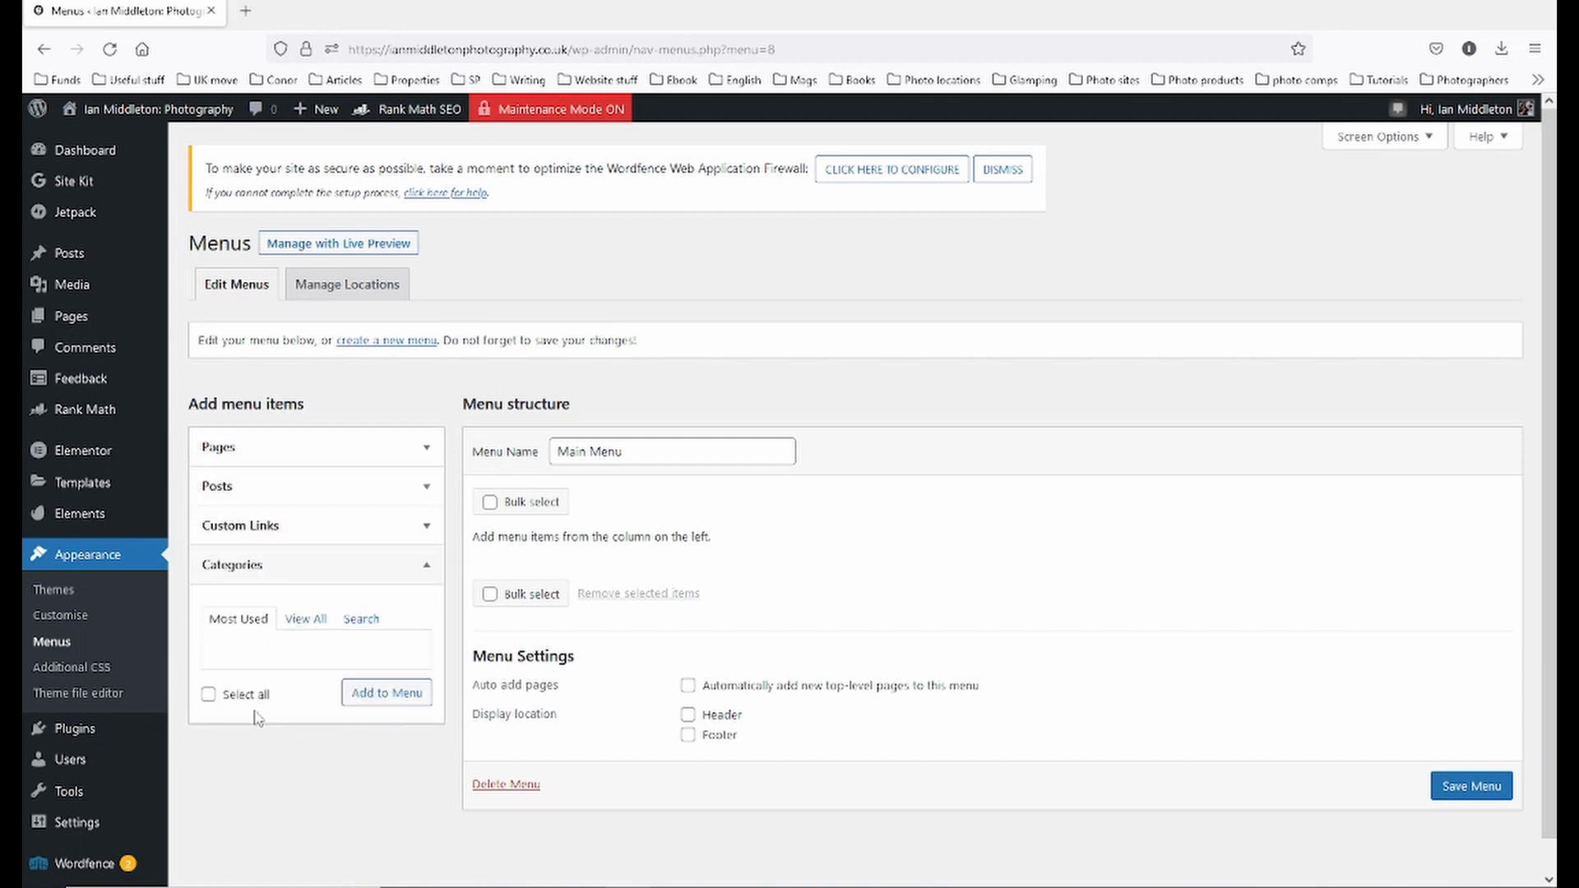
{"action": "left_click", "coordinate": [234, 461]}
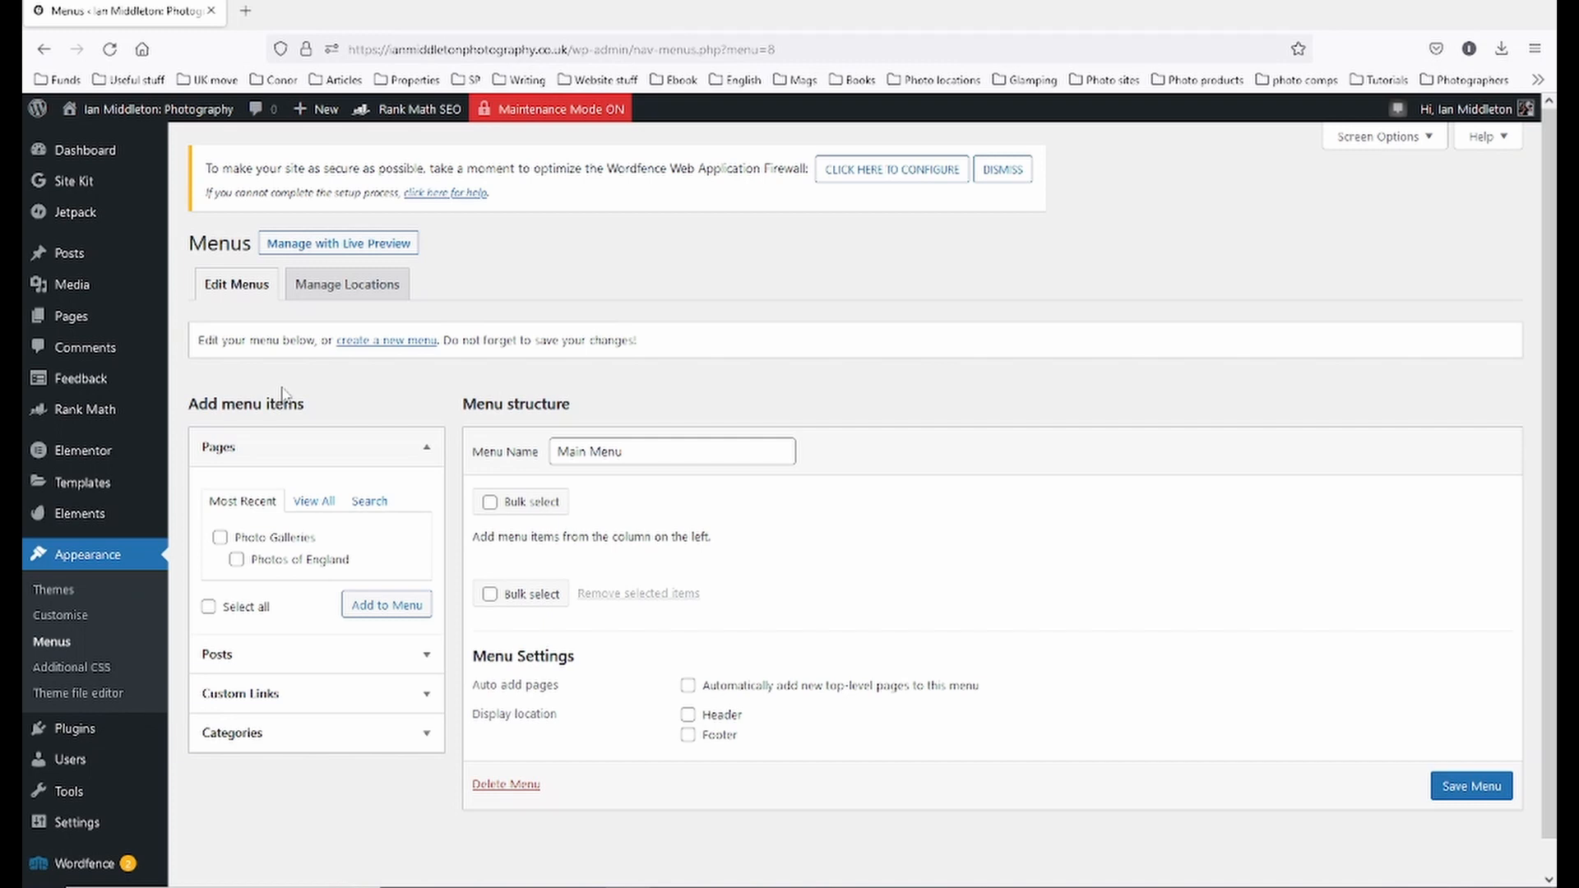
{"action": "mouse_move", "coordinate": [74, 318]}
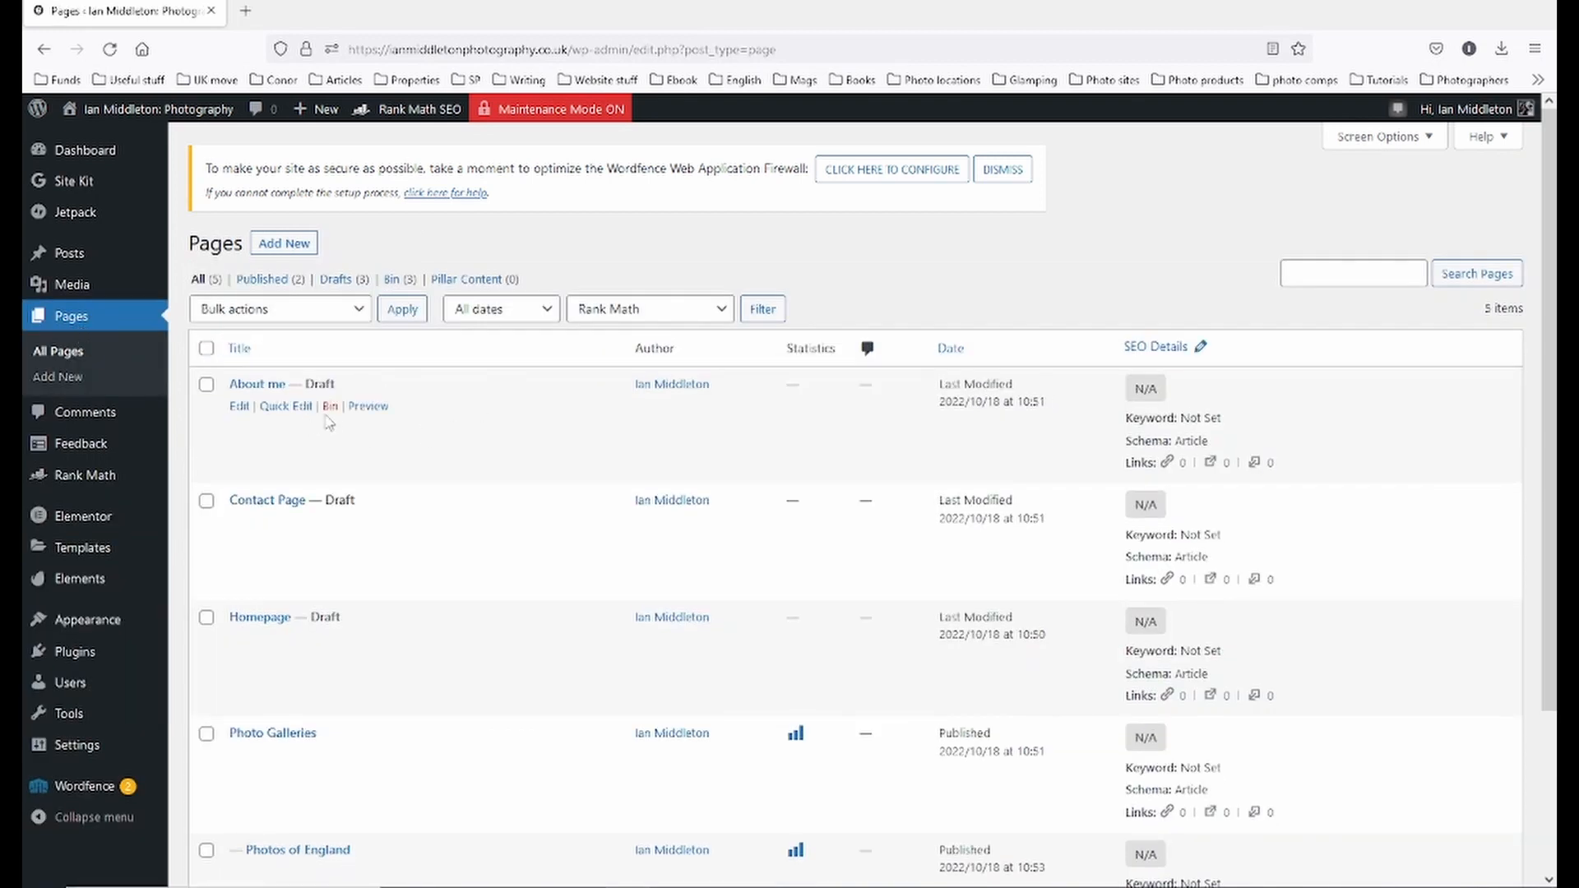
- Publish About me via Quick Edit, and cancel a Quick Edit of Contact Page
{"action": "left_click", "coordinate": [292, 406]}
{"action": "left_click", "coordinate": [1033, 658]}
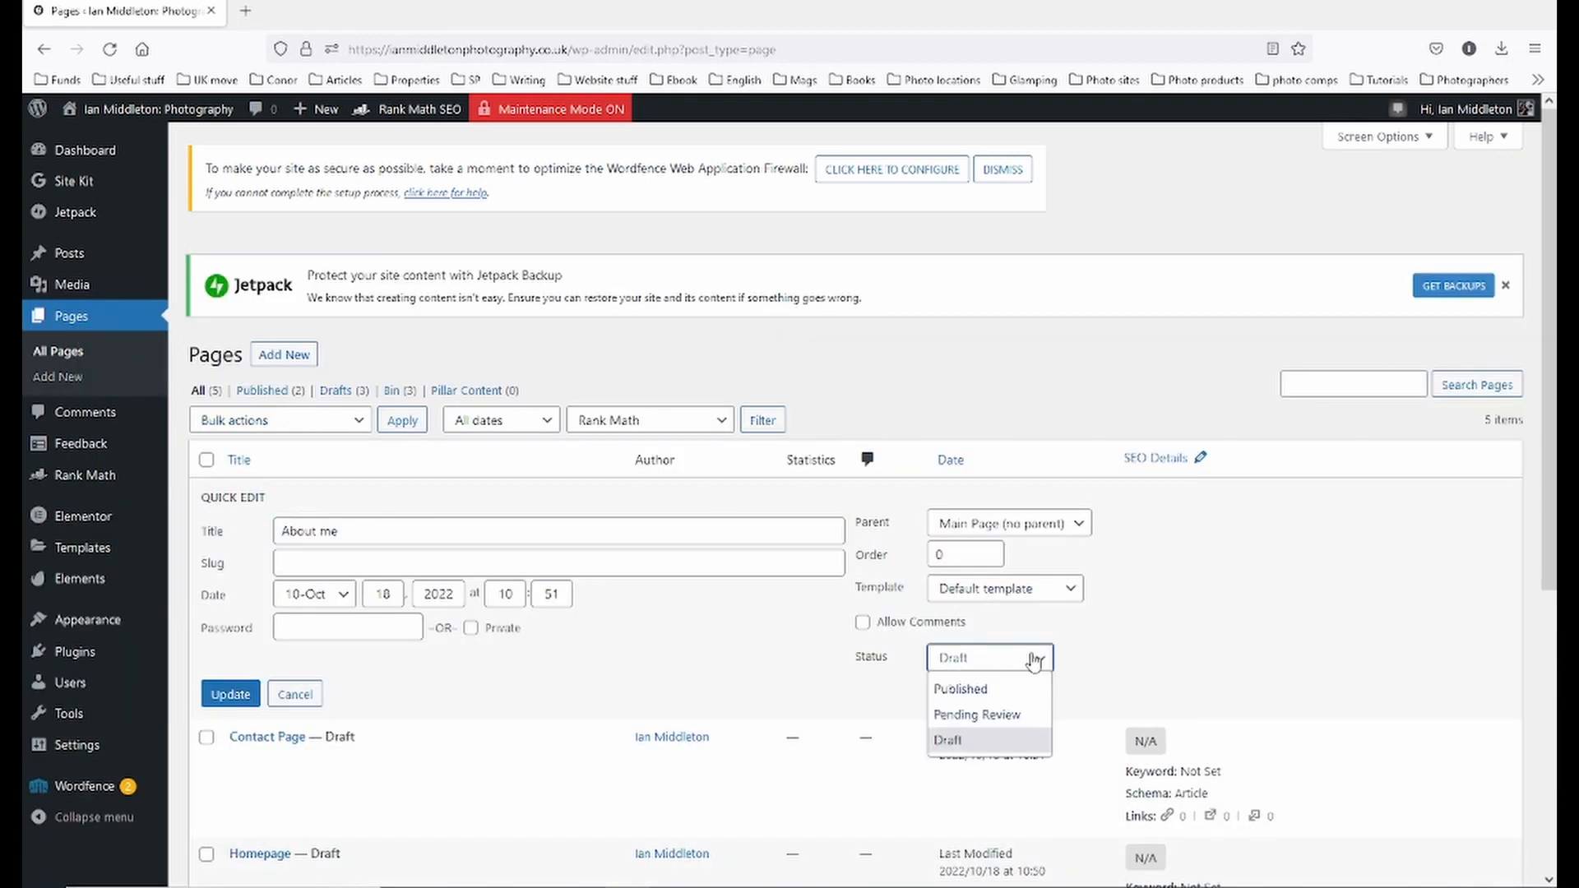
{"action": "left_click", "coordinate": [963, 689]}
{"action": "left_click", "coordinate": [236, 701]}
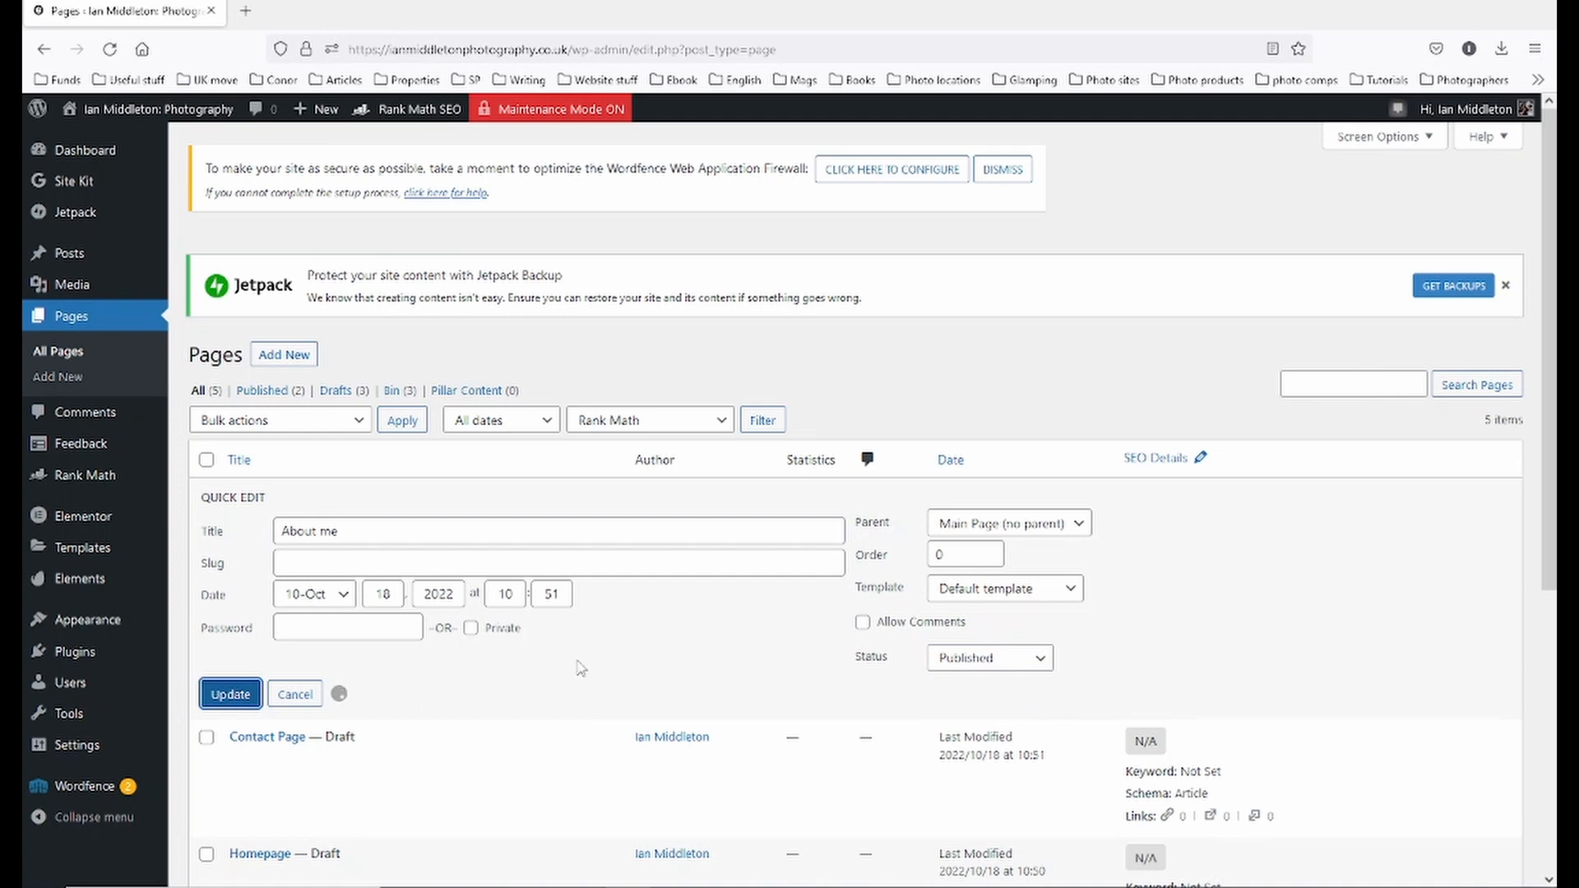
{"action": "scroll", "coordinate": [581, 668], "scroll_direction": "down", "scroll_amount": 3}
{"action": "left_click", "coordinate": [286, 354]}
{"action": "left_click", "coordinate": [294, 530]}
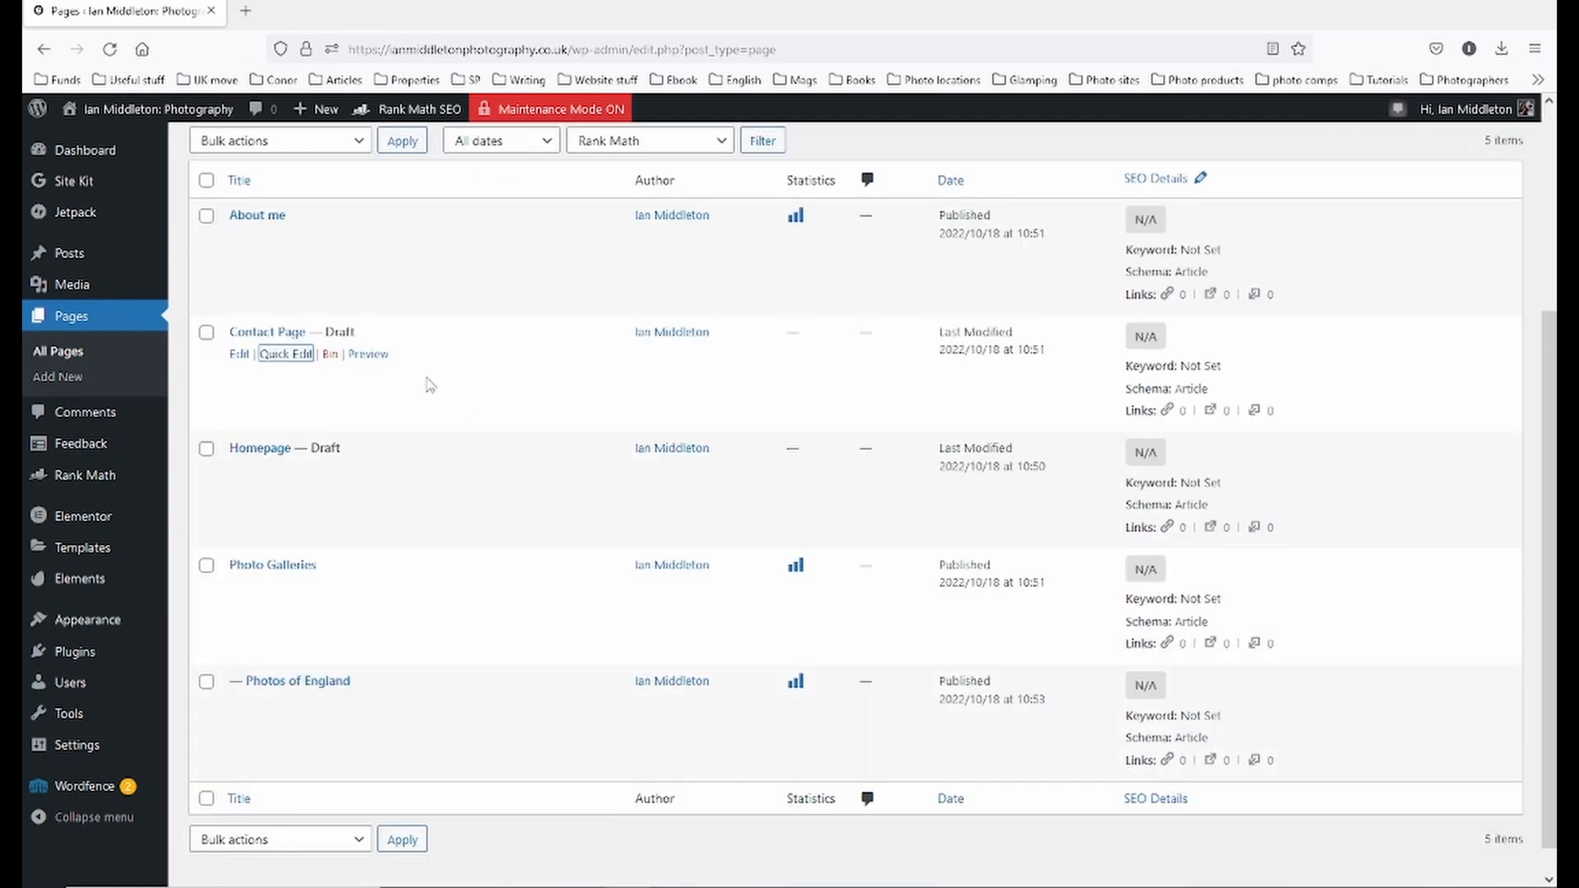
{"action": "scroll", "coordinate": [430, 385], "scroll_direction": "up", "scroll_amount": 2}
- Select only Contact Page and Homepage in the pages list
{"action": "left_click", "coordinate": [207, 273]}
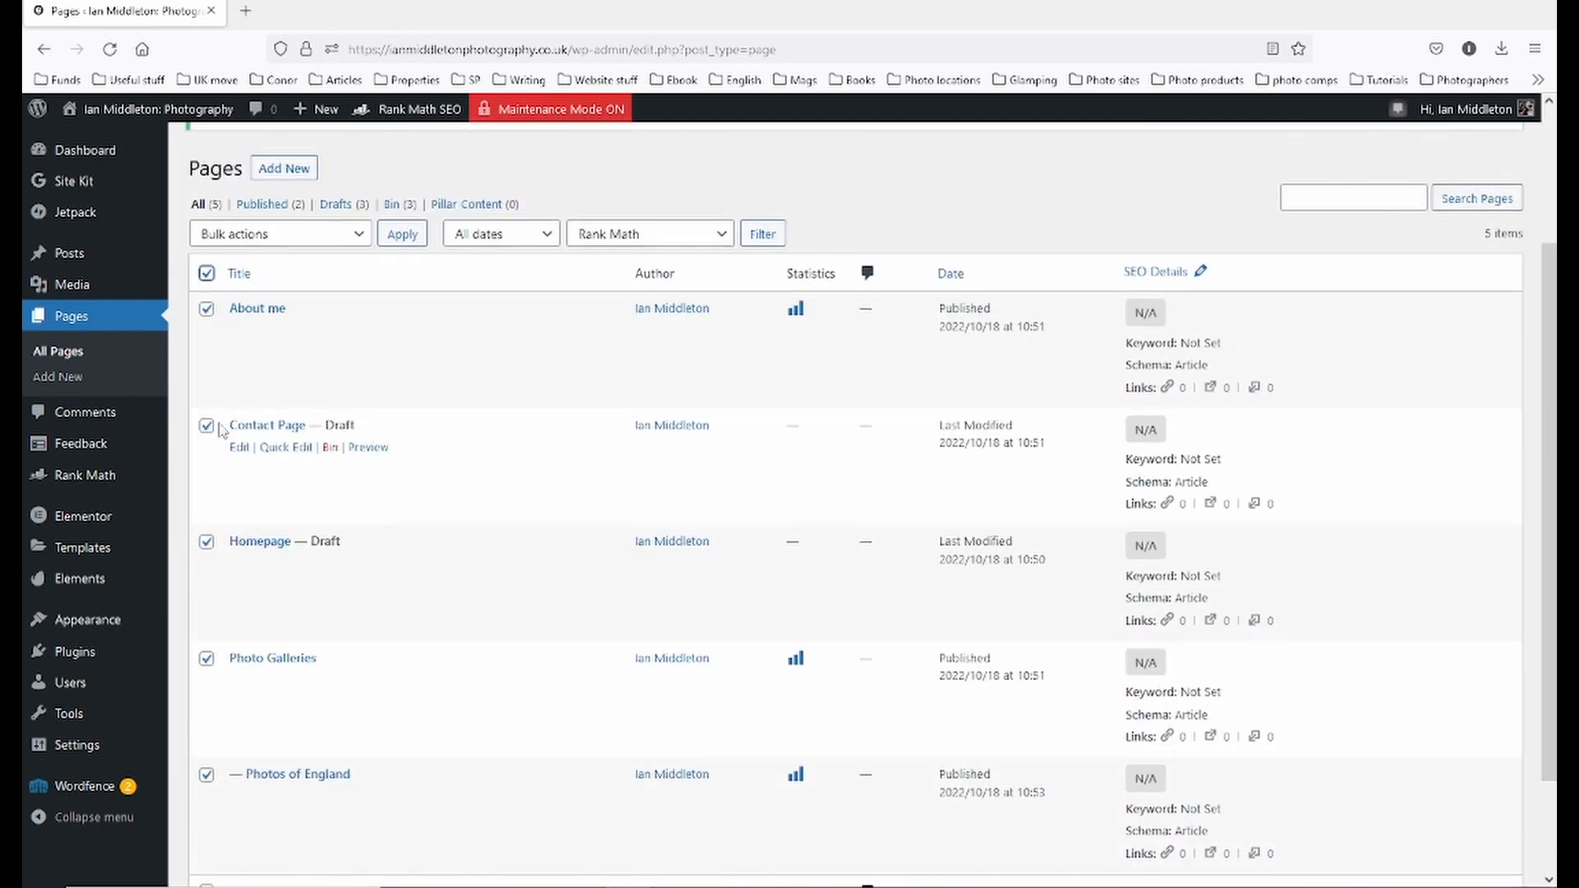
{"action": "left_click", "coordinate": [206, 308]}
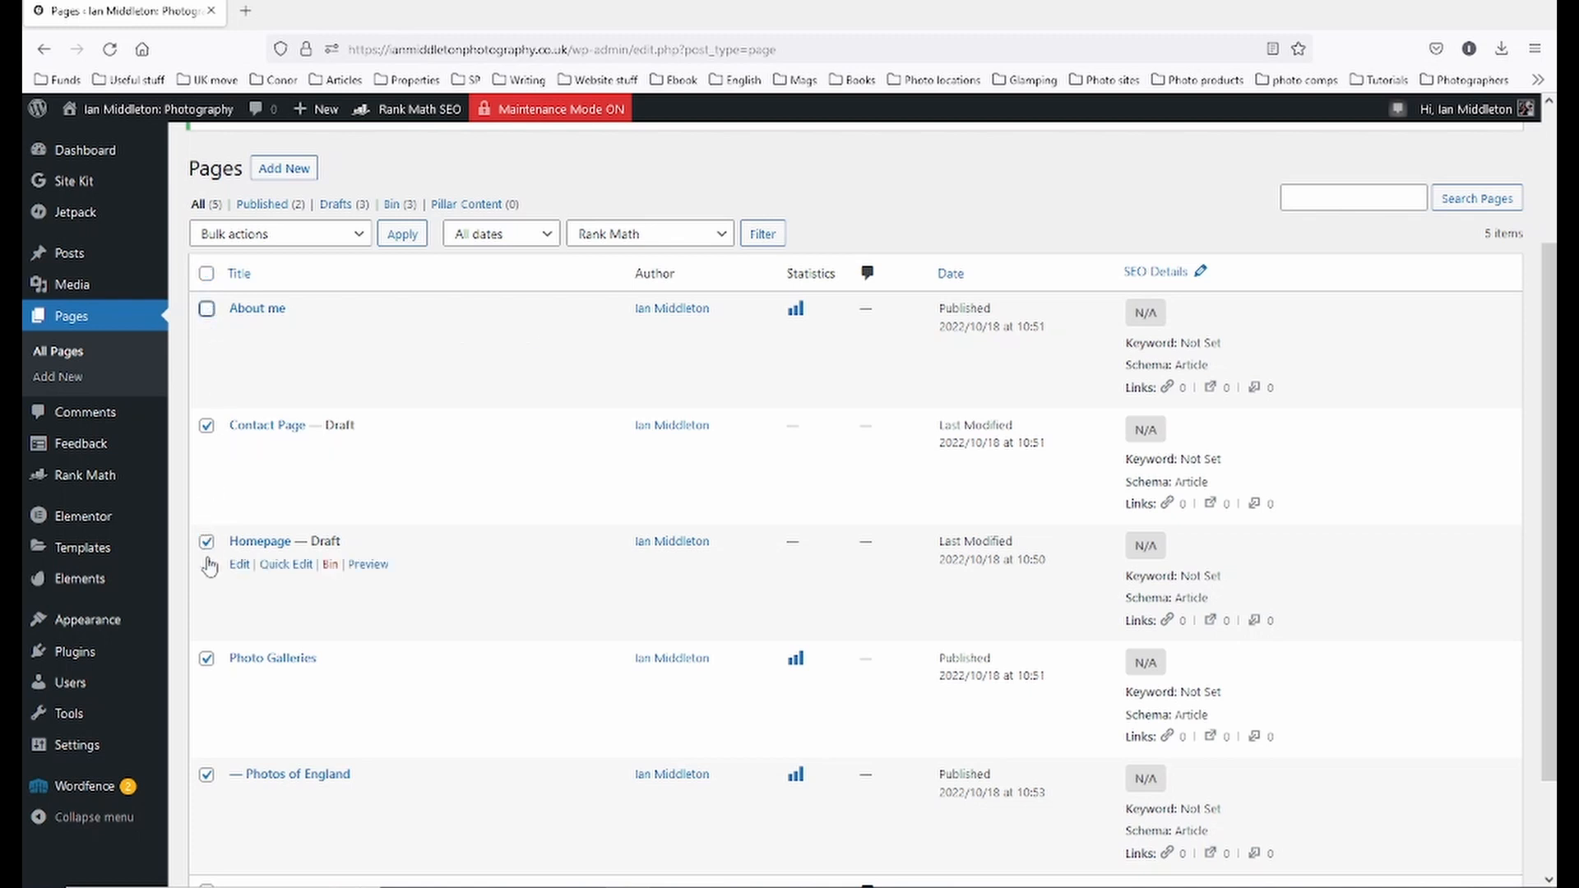
{"action": "left_click", "coordinate": [206, 659]}
{"action": "left_click", "coordinate": [206, 774]}
{"action": "scroll", "coordinate": [539, 765], "scroll_direction": "down", "scroll_amount": 1}
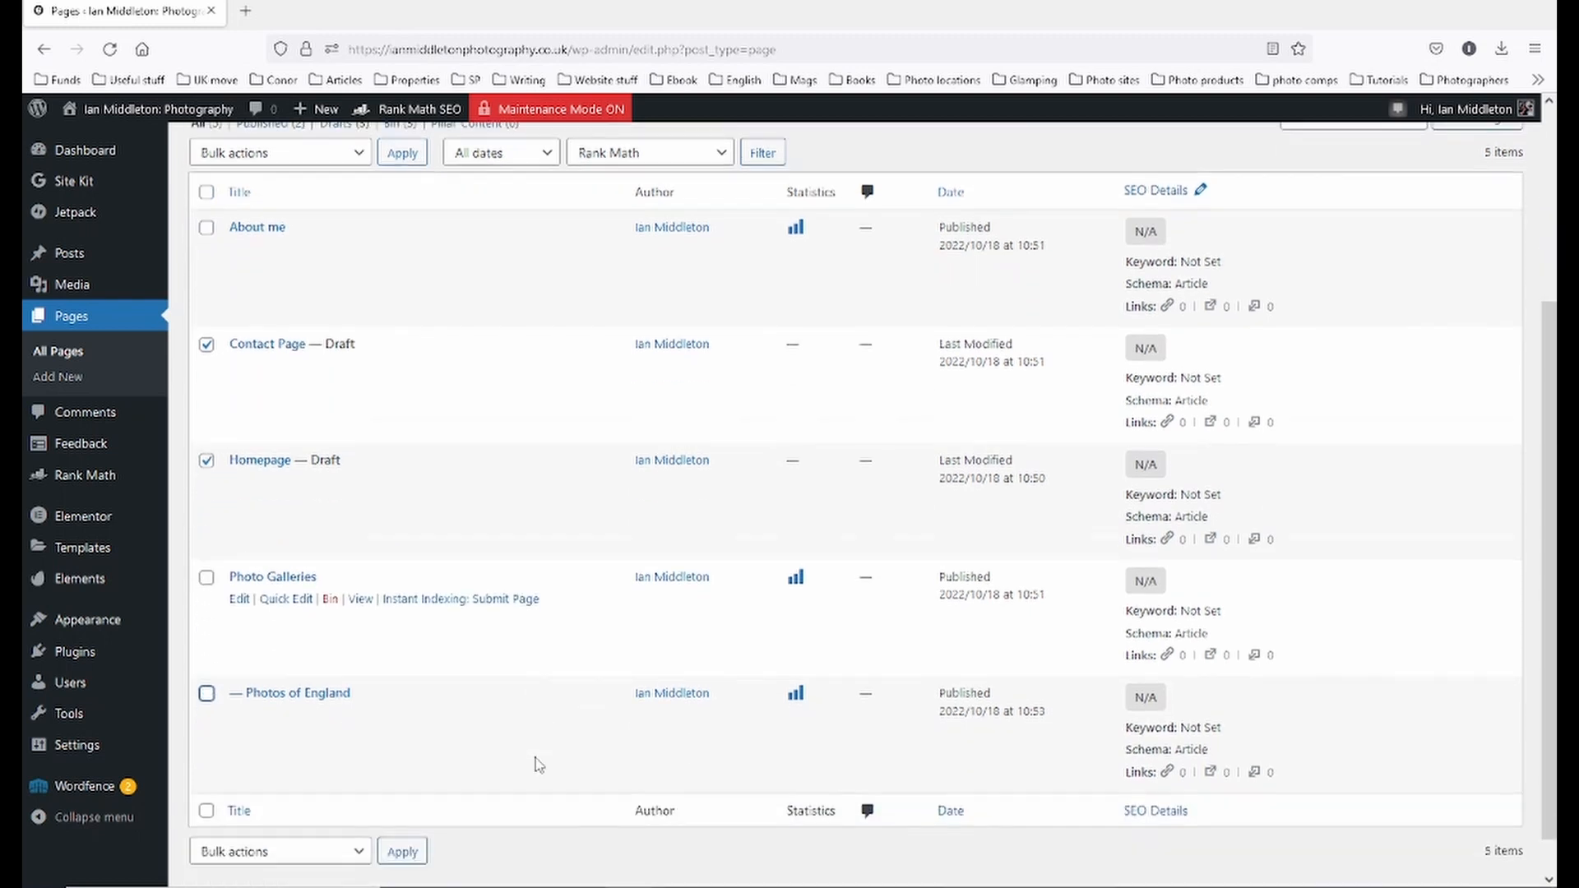
{"action": "scroll", "coordinate": [535, 758], "scroll_direction": "up", "scroll_amount": 2}
- Bulk edit the two selected pages to status Published and update
{"action": "left_click", "coordinate": [336, 298]}
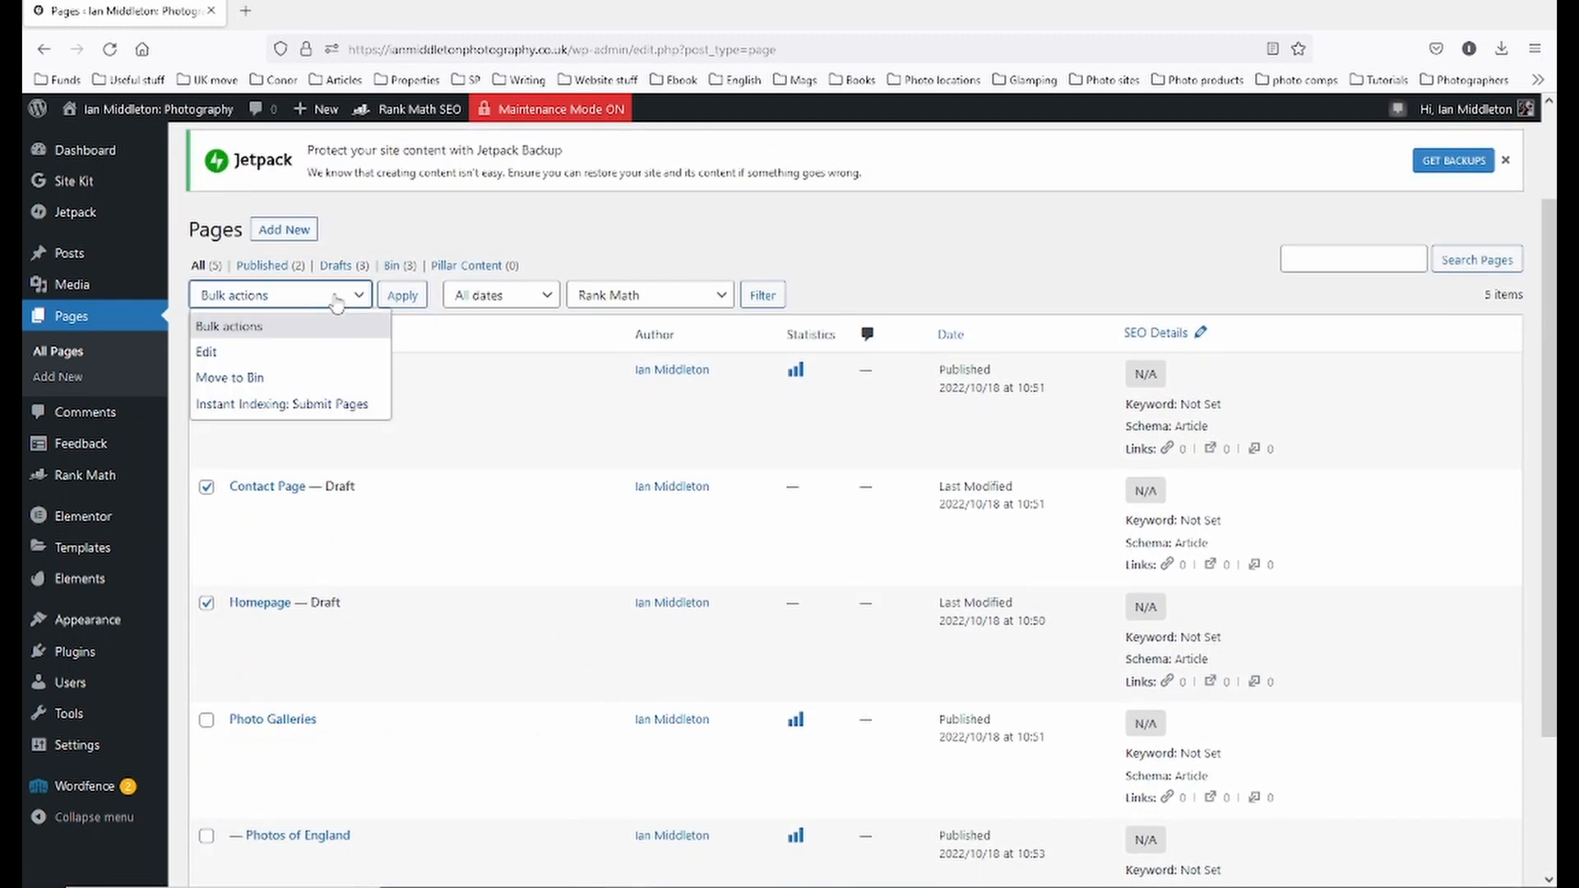
{"action": "left_click", "coordinate": [207, 352]}
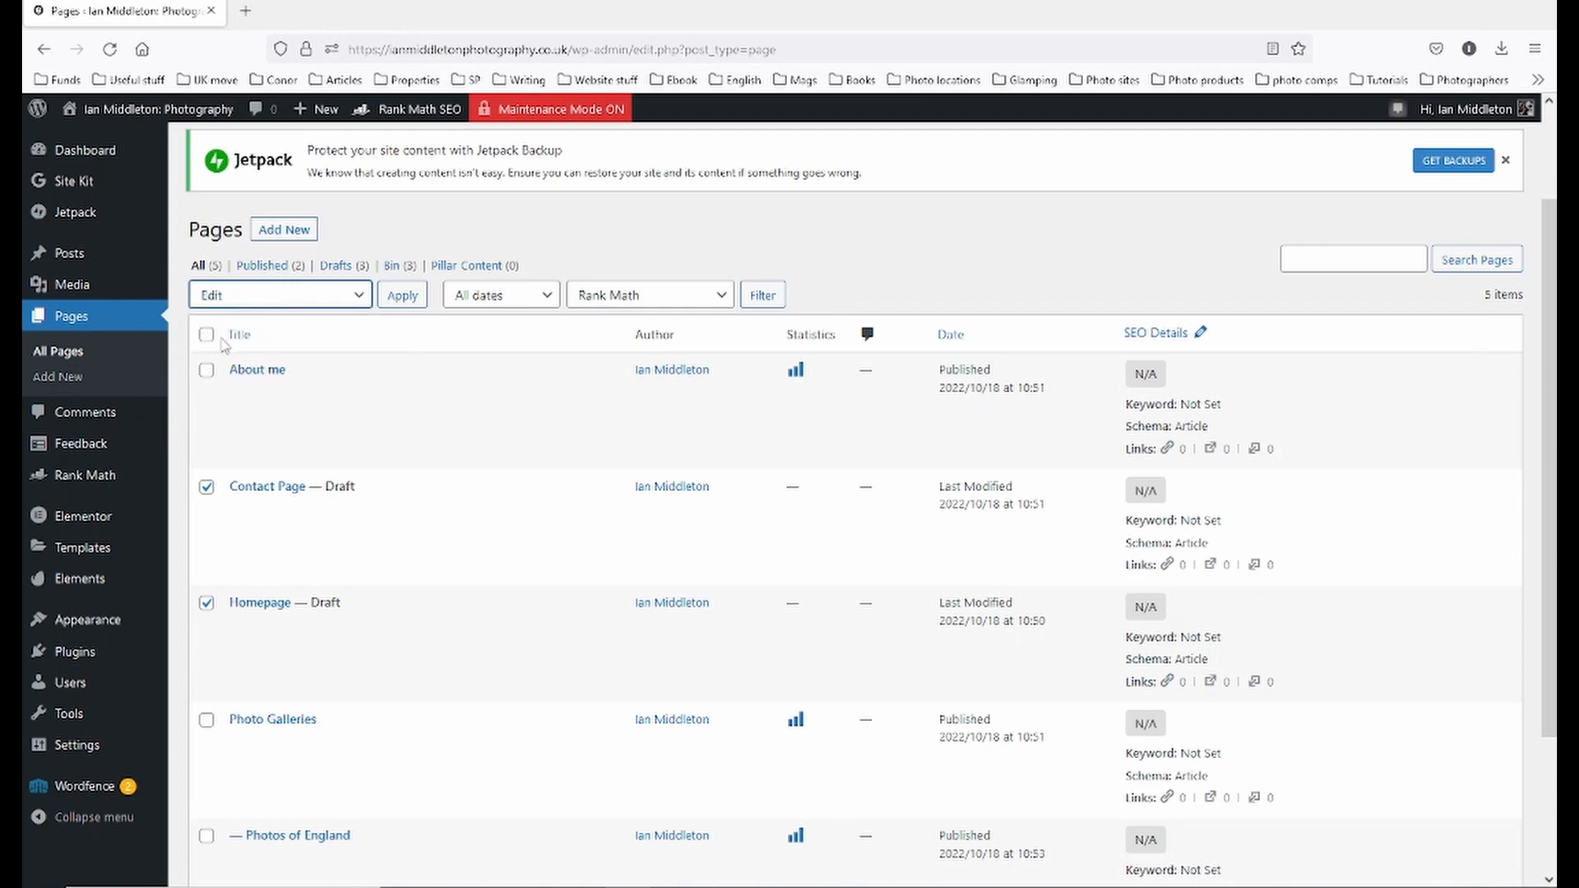
{"action": "left_click", "coordinate": [403, 297]}
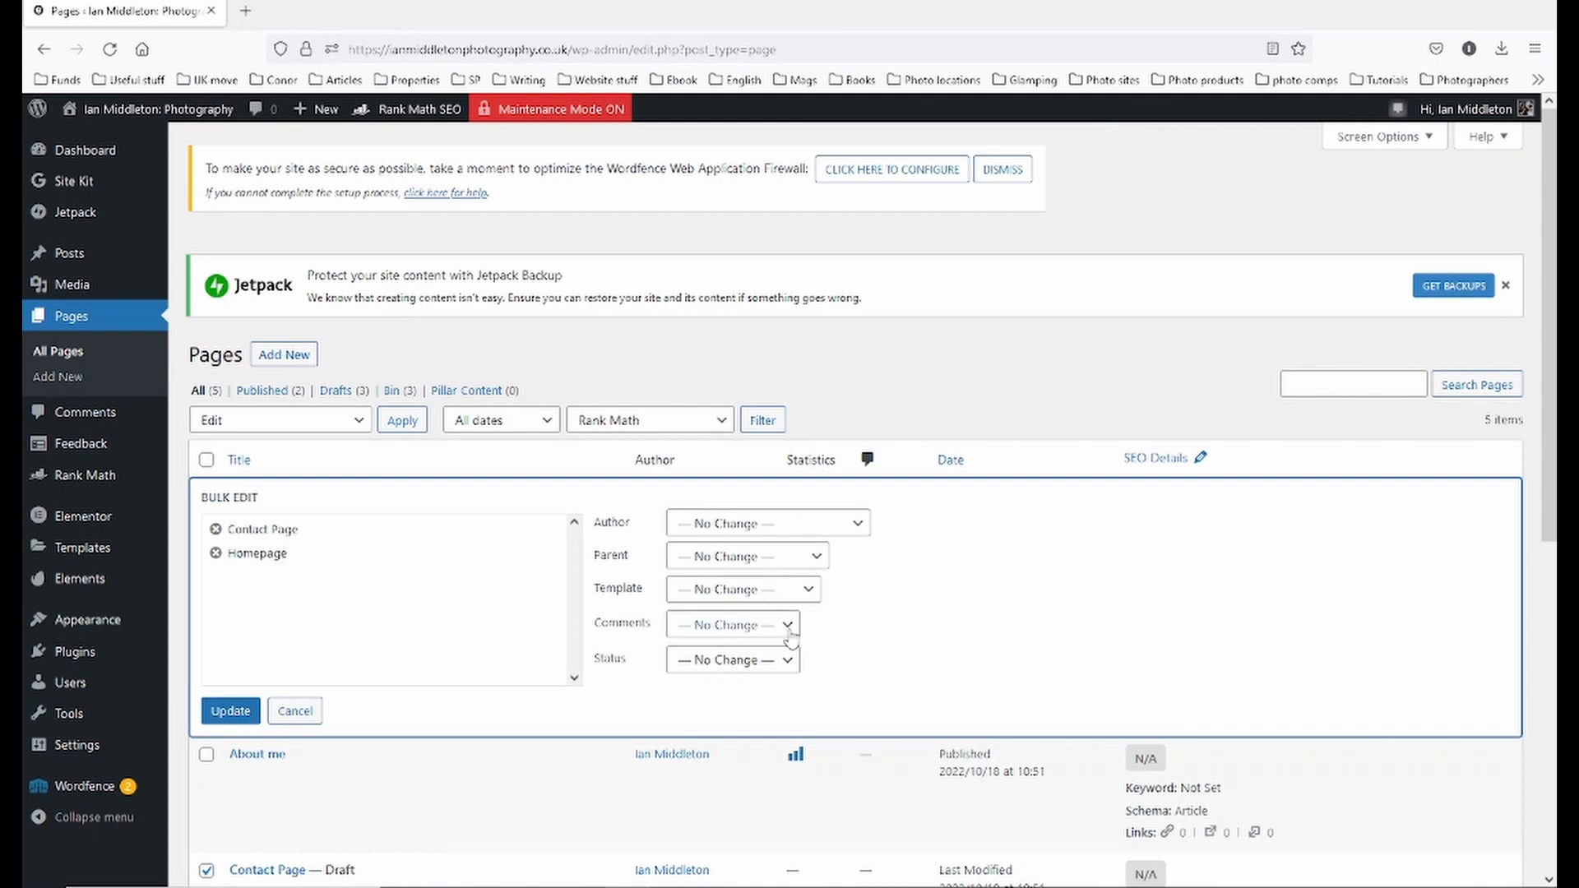
{"action": "left_click", "coordinate": [777, 670]}
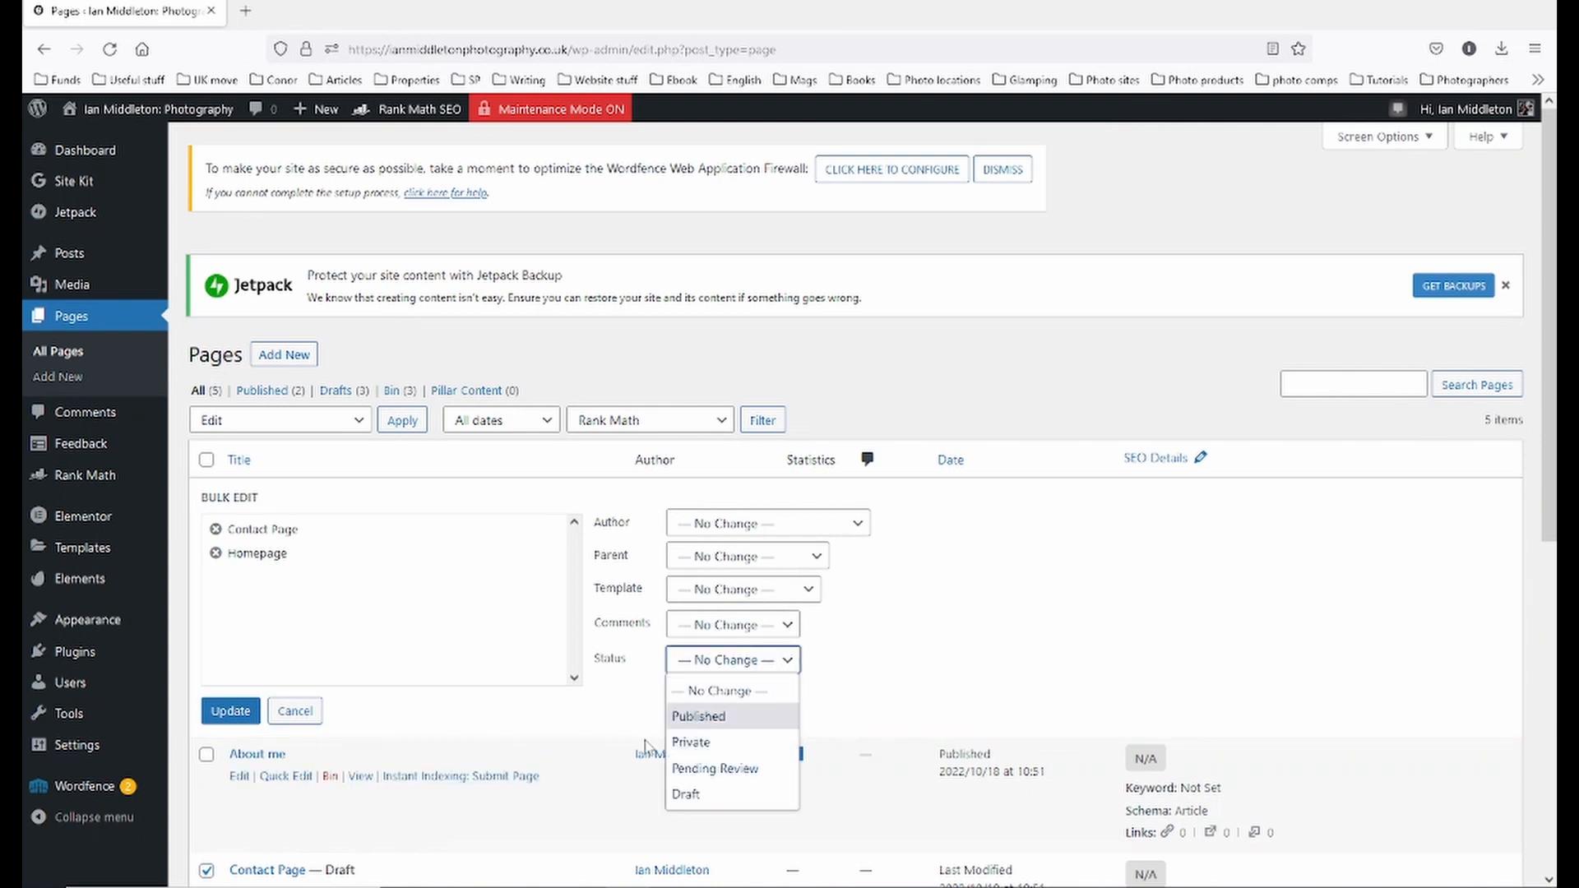
{"action": "left_click", "coordinate": [714, 717]}
{"action": "left_click", "coordinate": [243, 714]}
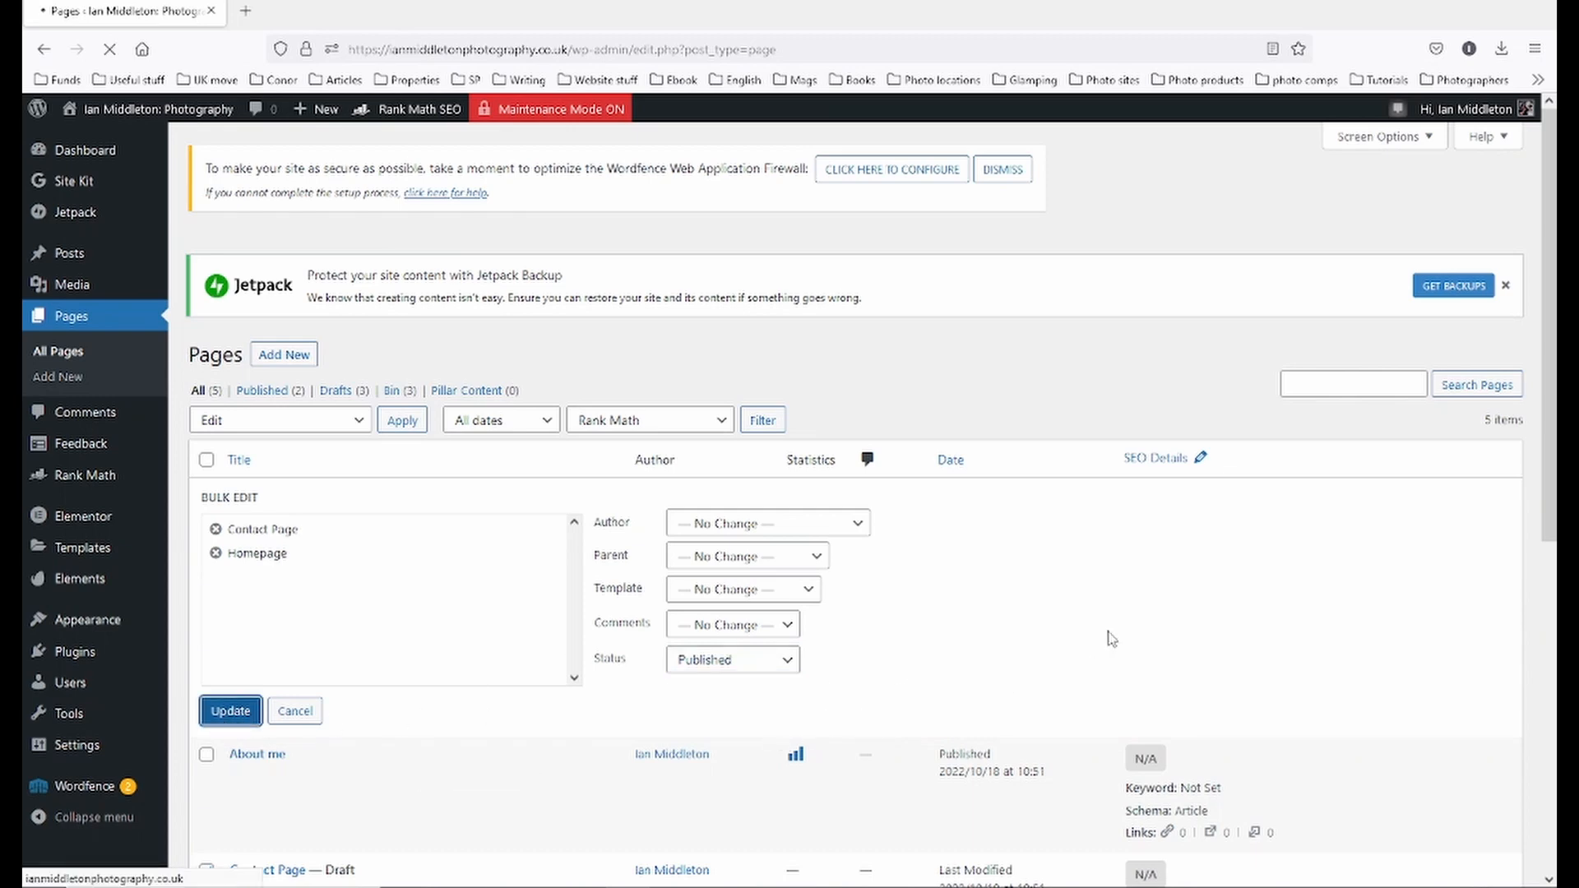
{"action": "scroll", "coordinate": [1419, 469], "scroll_direction": "down", "scroll_amount": 5}
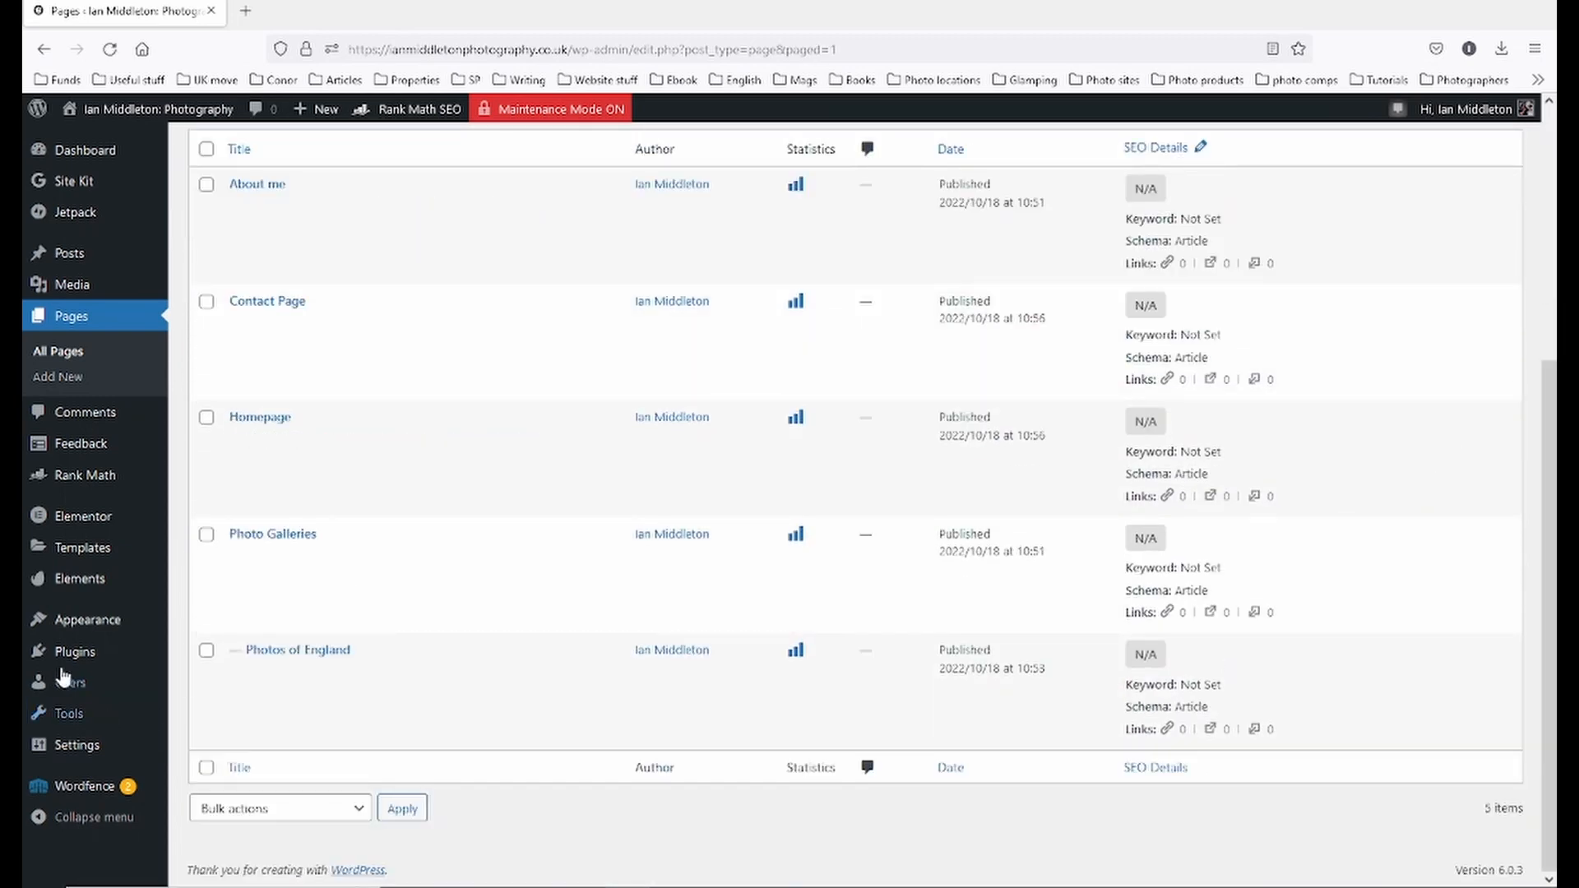
- In Menus, add Homepage, Contact Page, Photo Galleries, Photos of England and About me to Main Menu
{"action": "mouse_move", "coordinate": [71, 665]}
{"action": "mouse_move", "coordinate": [71, 633]}
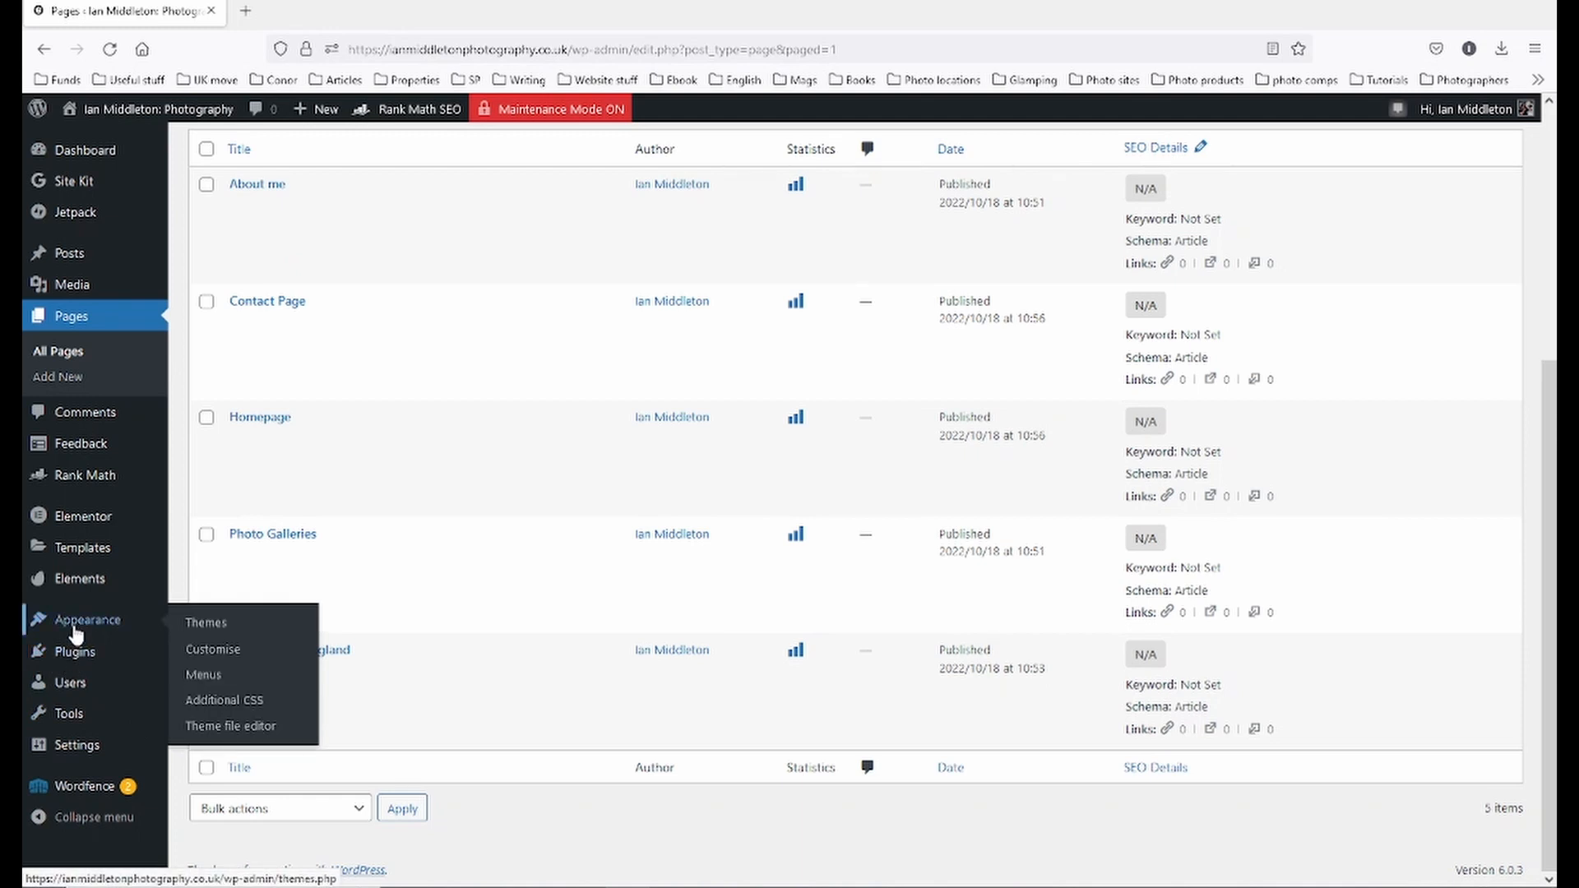
{"action": "left_click", "coordinate": [223, 677]}
{"action": "left_click", "coordinate": [220, 537]}
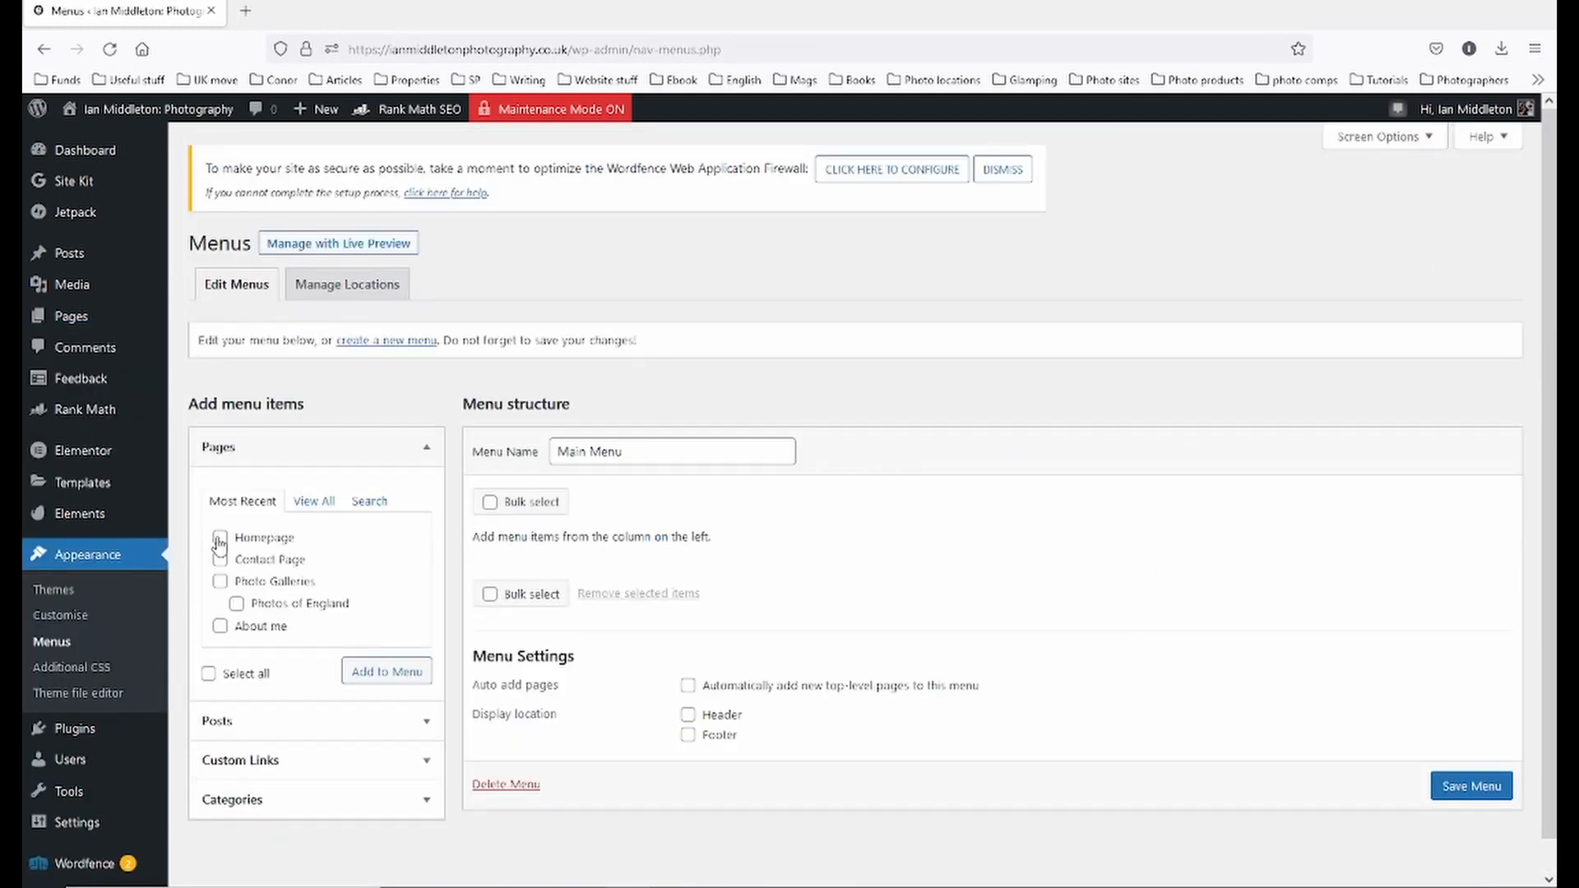
{"action": "left_click", "coordinate": [220, 560]}
{"action": "left_click", "coordinate": [220, 582]}
{"action": "left_click", "coordinate": [237, 604]}
{"action": "left_click", "coordinate": [219, 627]}
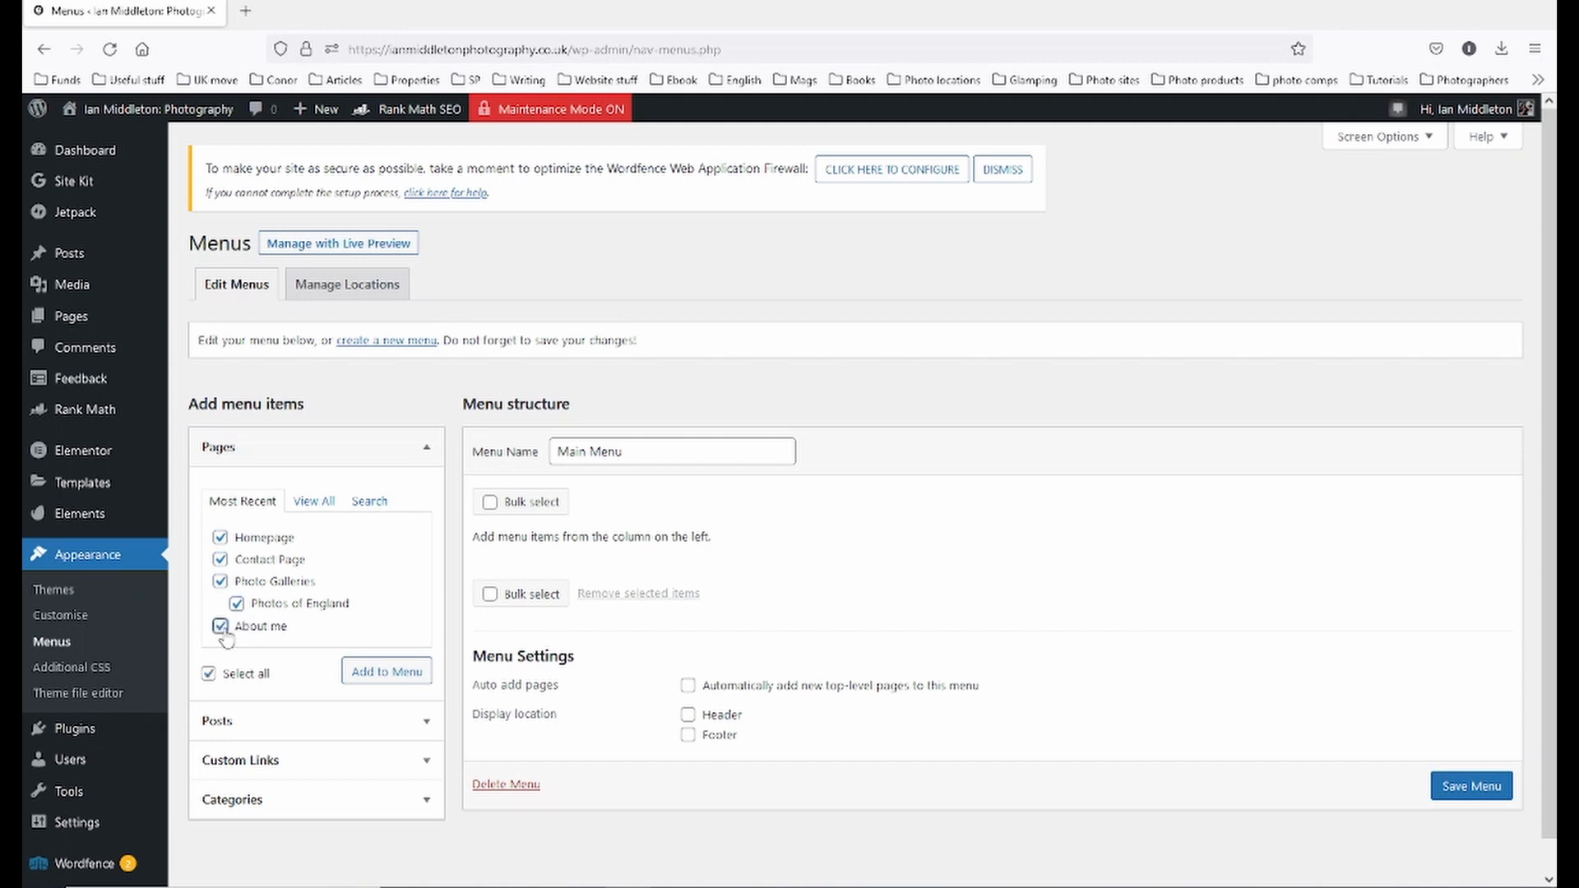
{"action": "left_click", "coordinate": [412, 681]}
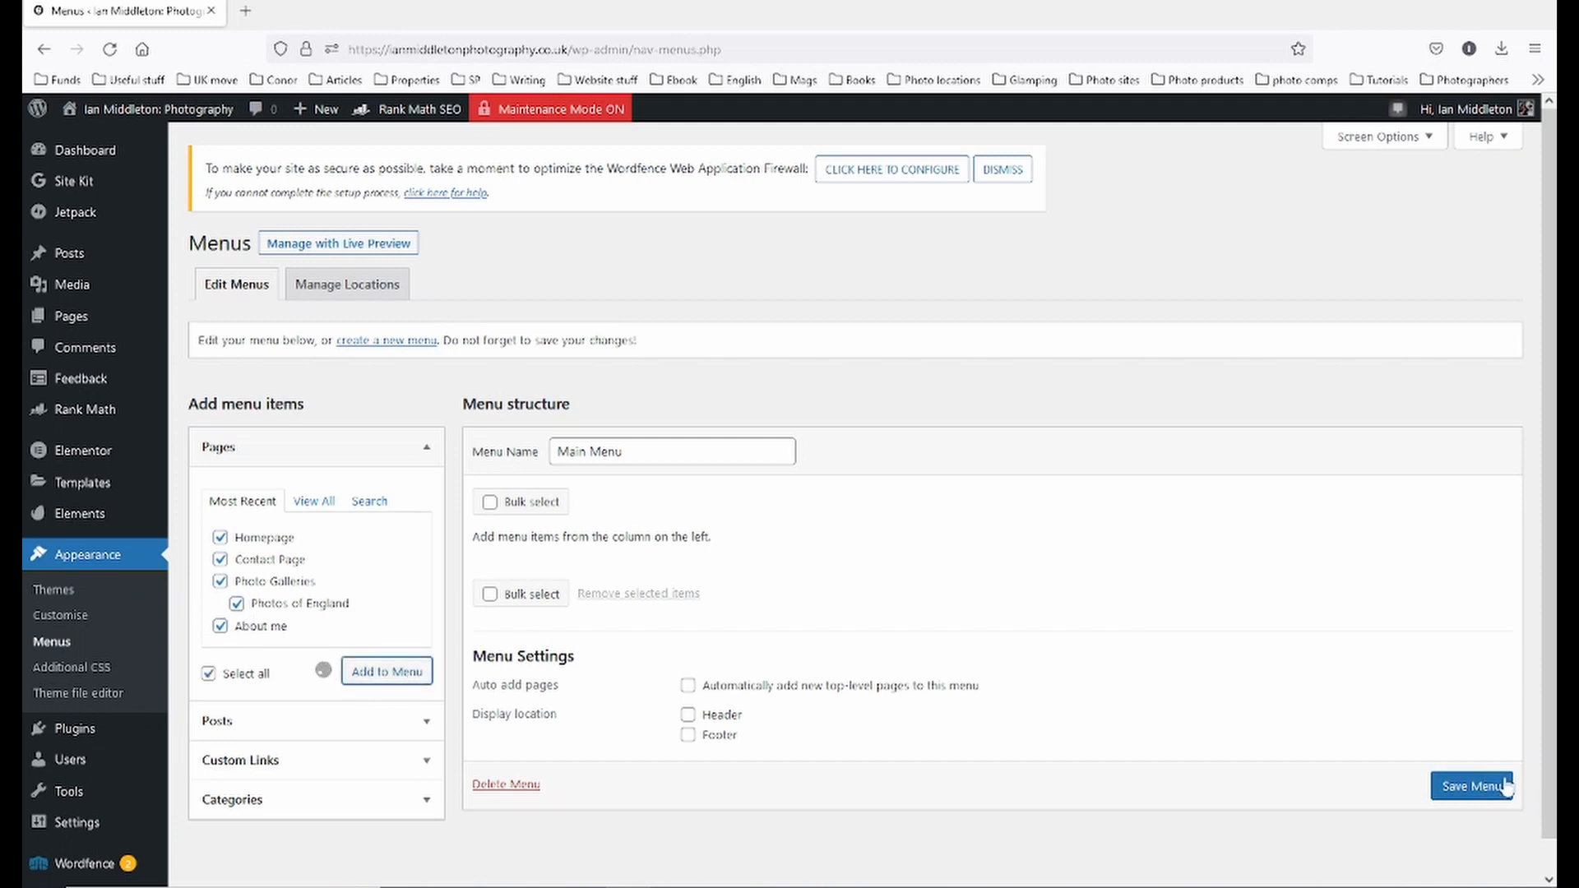
{"action": "scroll", "coordinate": [576, 599], "scroll_direction": "down", "scroll_amount": 2}
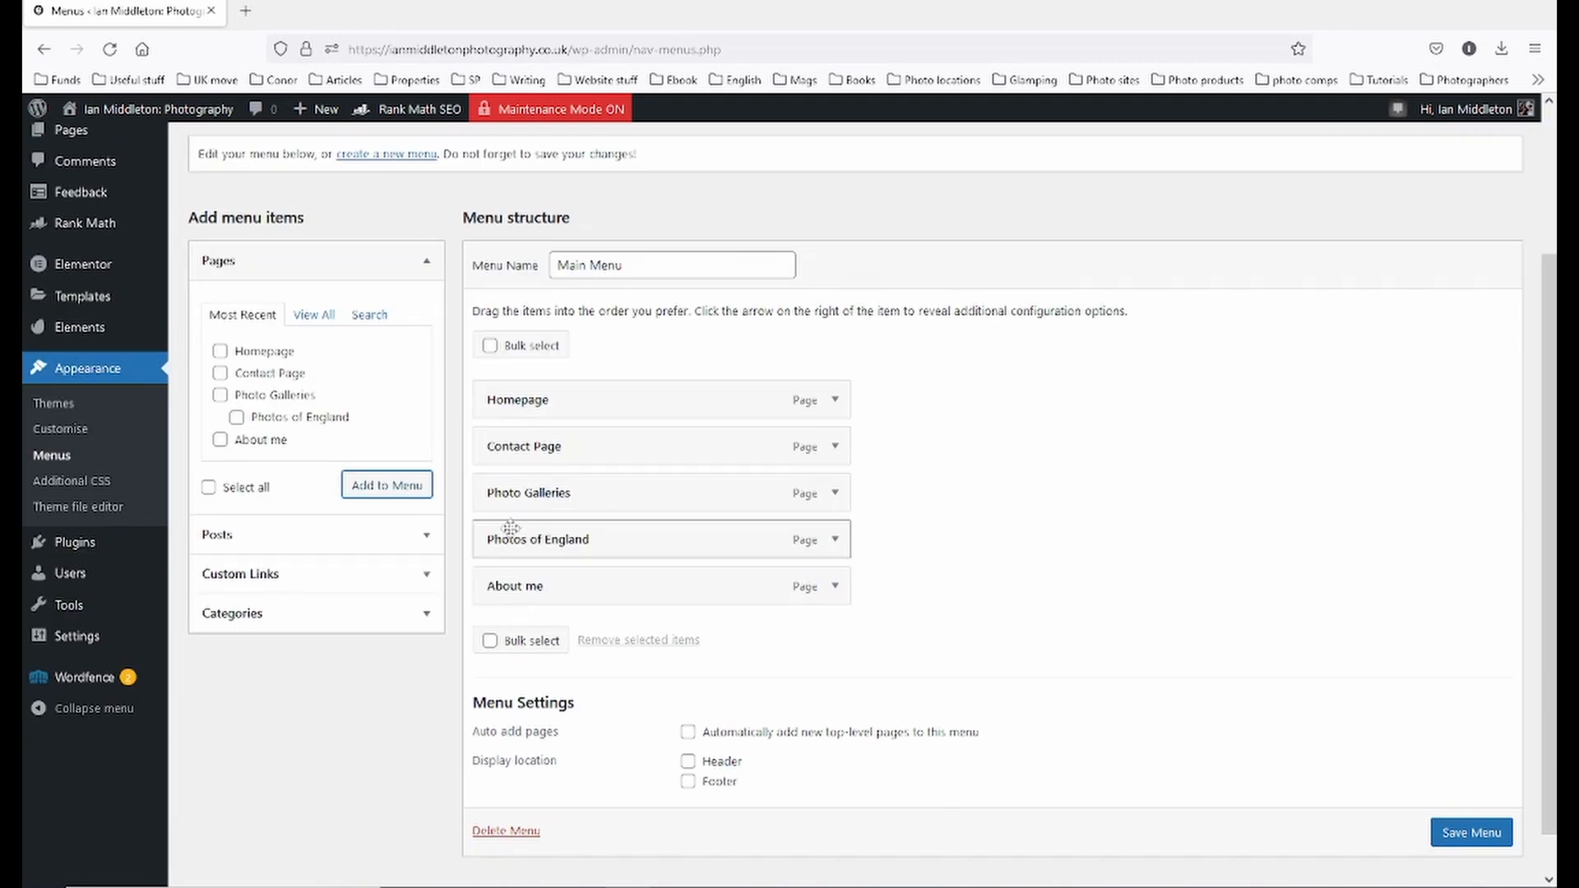
- Drag Contact Page below About me and nest Photos of England under Photo Galleries
{"action": "left_click_drag", "start_coordinate": [540, 459], "coordinate": [541, 588]}
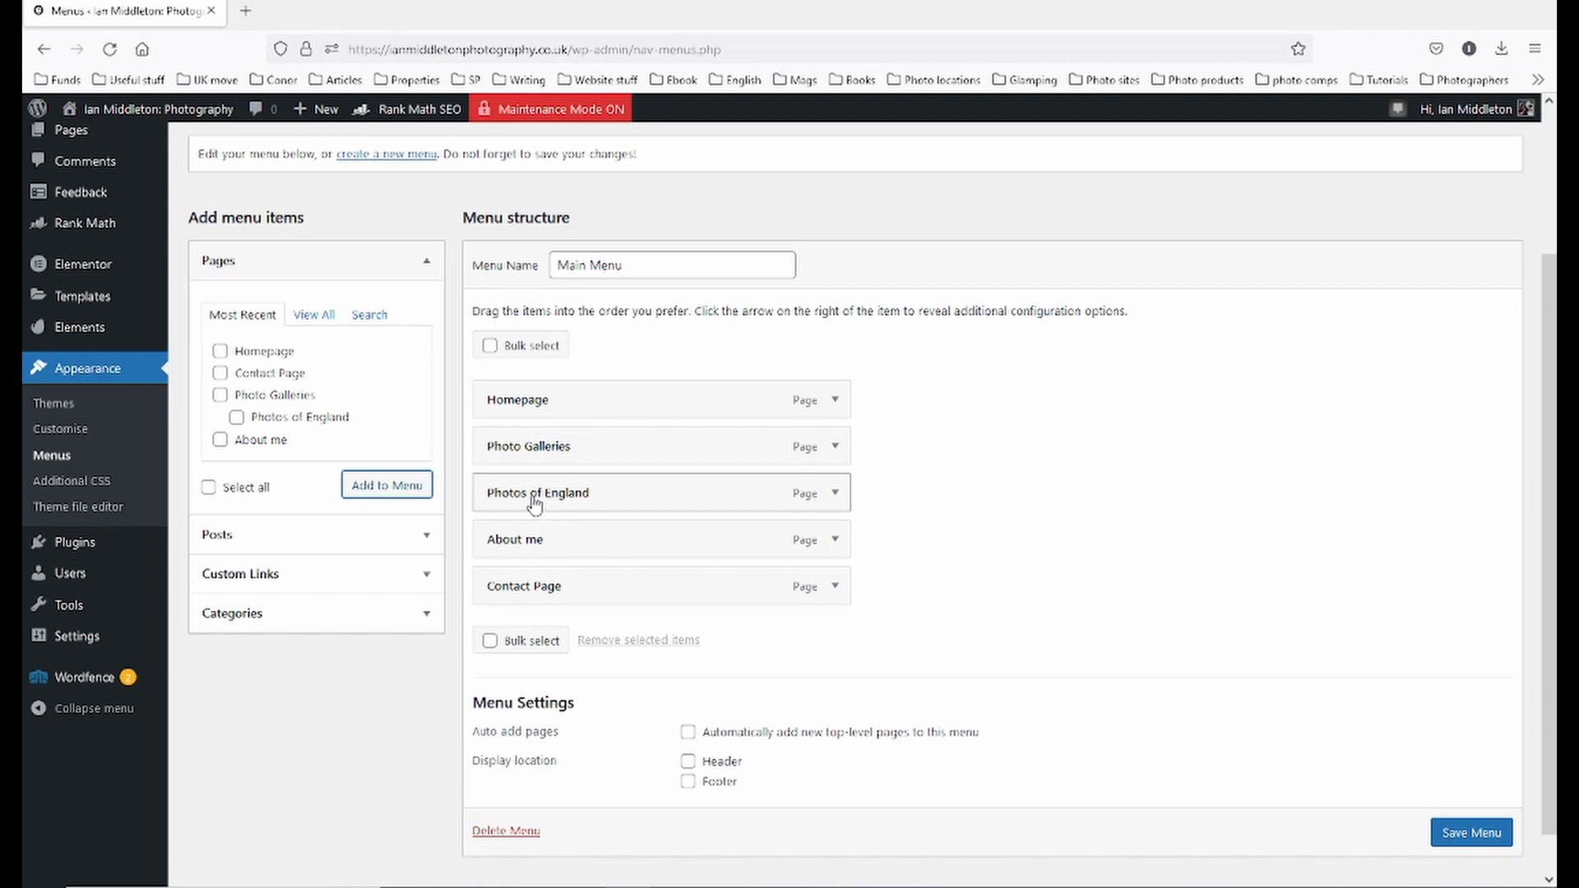
{"action": "left_click_drag", "start_coordinate": [534, 500], "coordinate": [566, 495]}
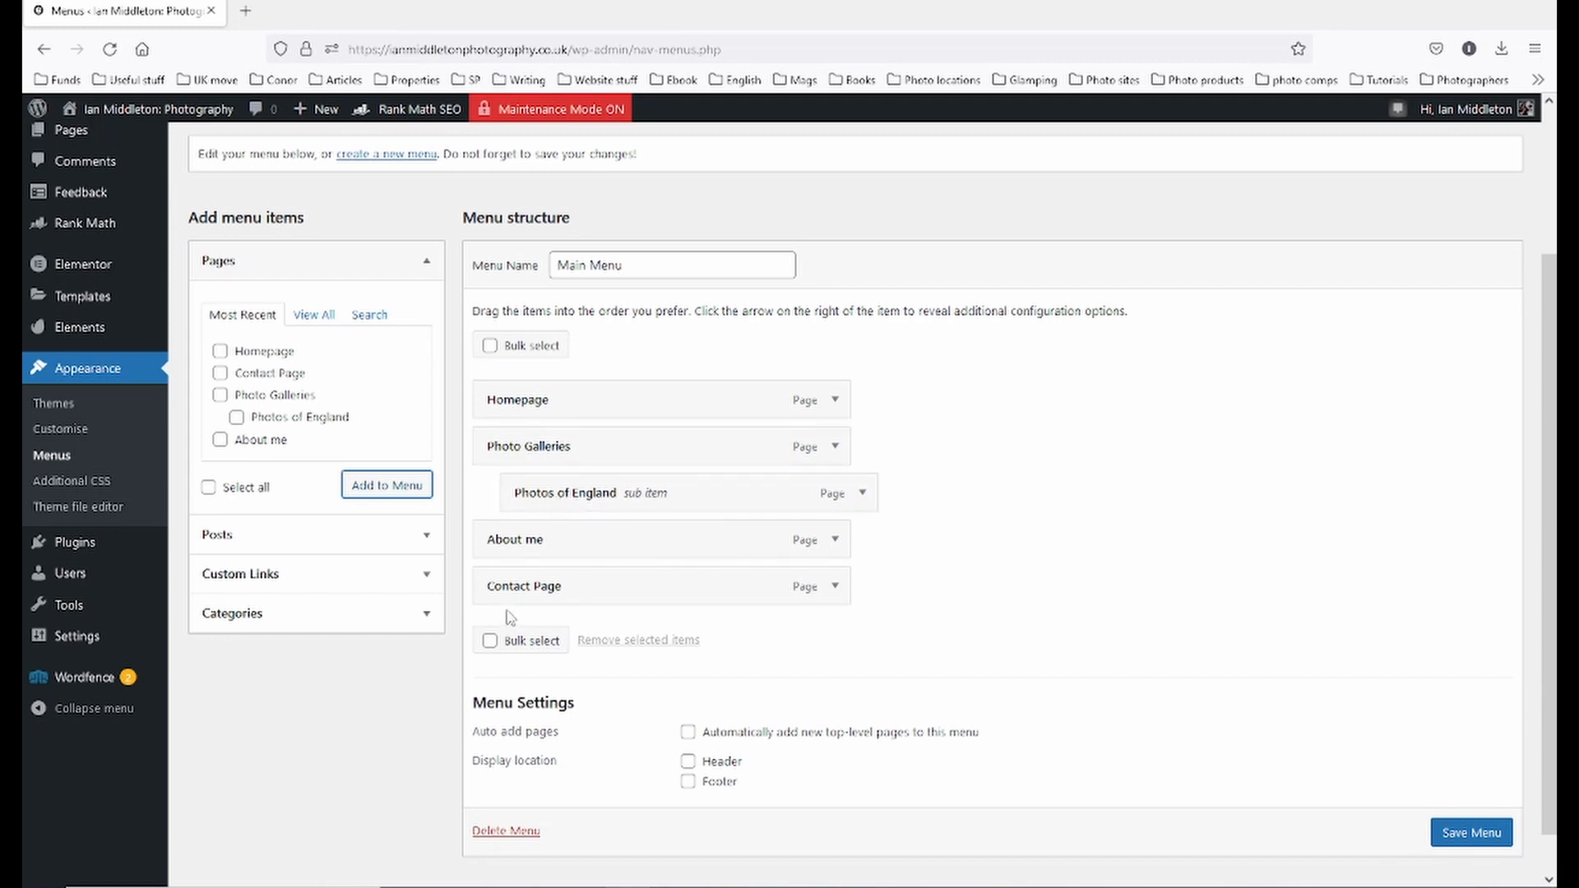
- Shorten the Homepage menu item's navigation label to 'Home'
{"action": "left_click", "coordinate": [835, 401]}
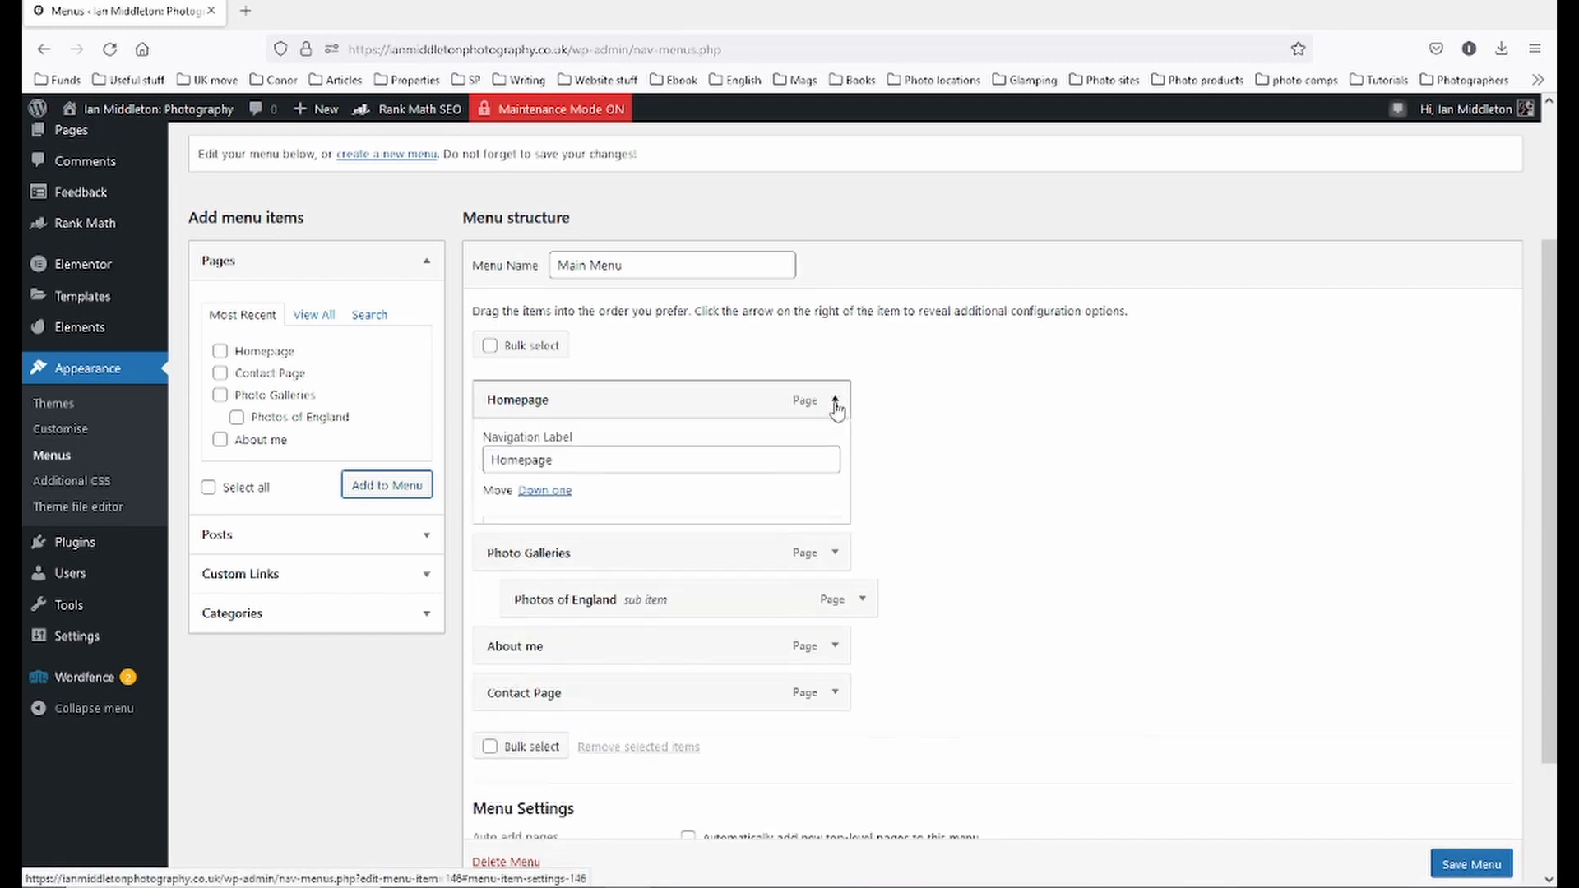
{"action": "left_click_drag", "start_coordinate": [522, 463], "coordinate": [749, 492]}
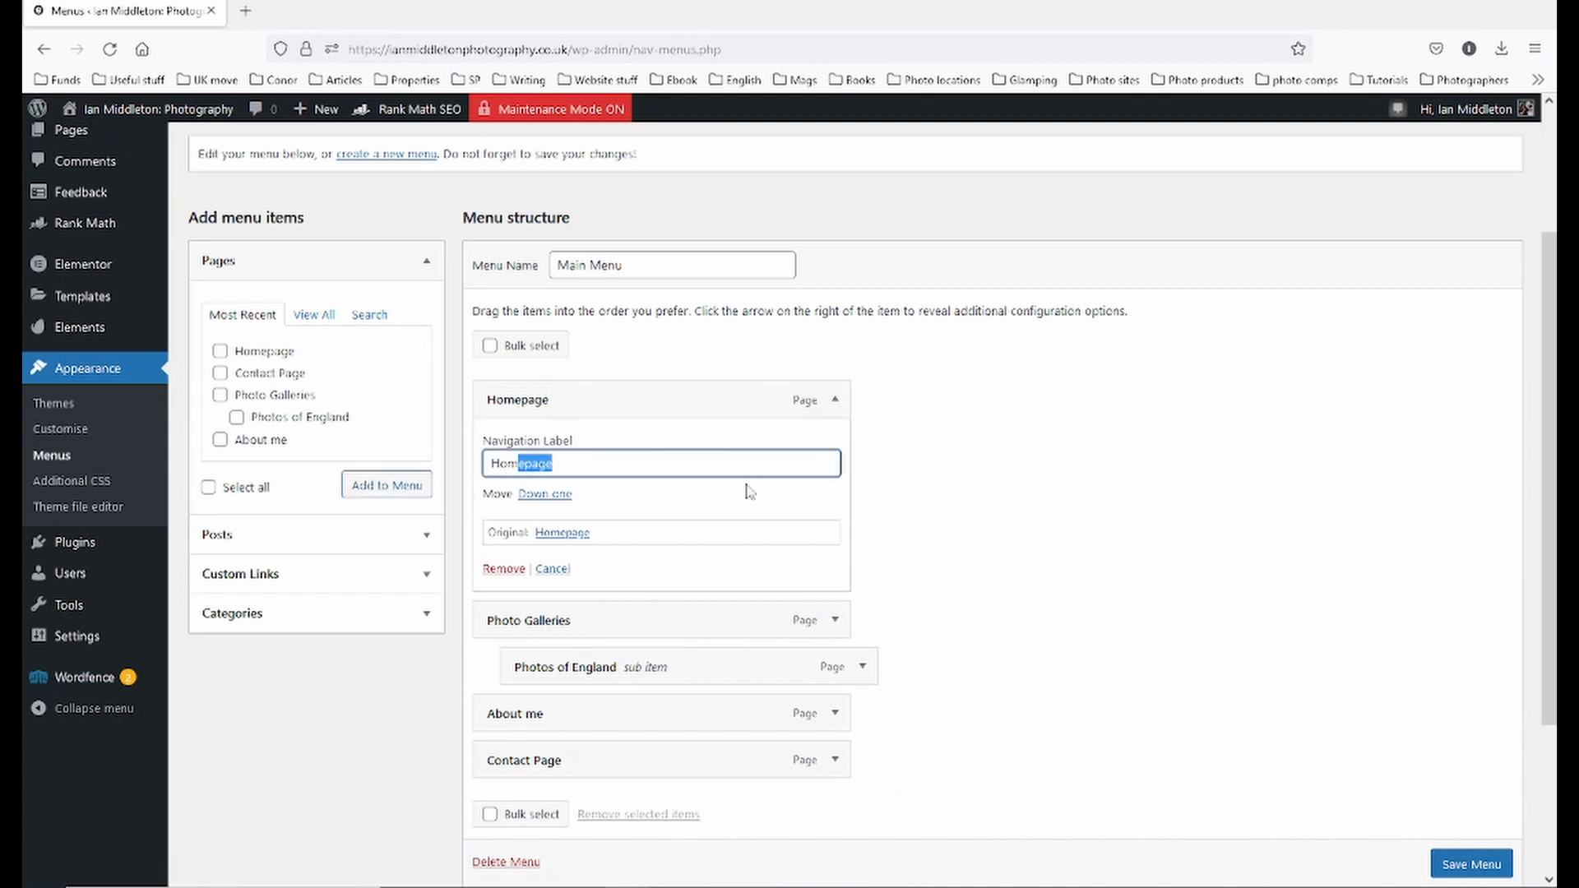
{"action": "key", "text": "BackSpace"}
{"action": "left_click", "coordinate": [834, 400]}
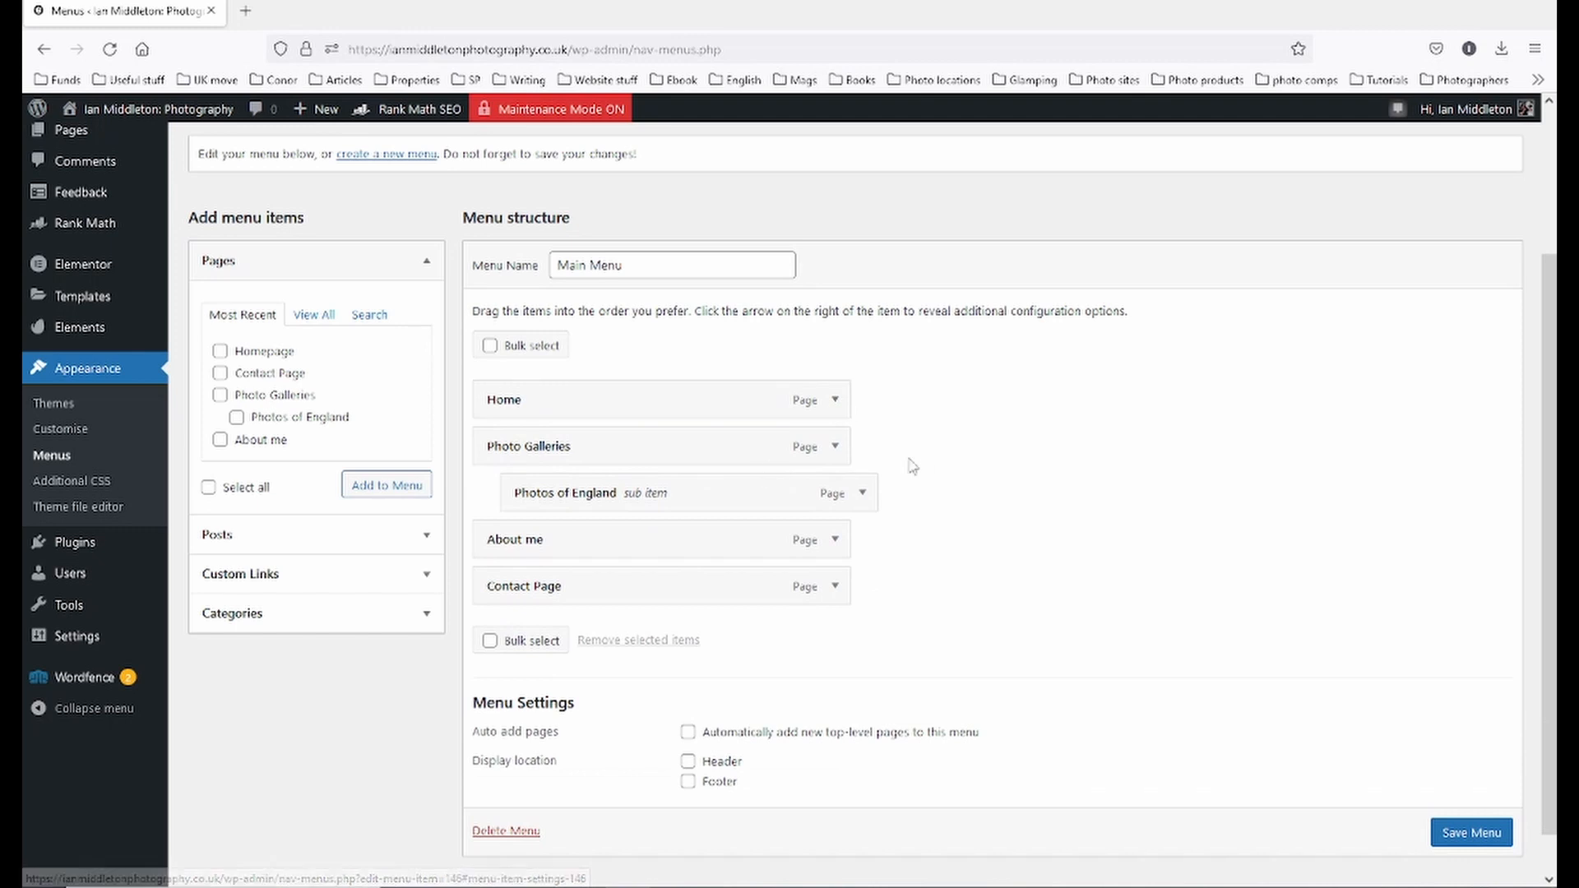
- Shorten the Photo Galleries item's label to 'Galleries'
{"action": "left_click", "coordinate": [835, 447]}
{"action": "left_click", "coordinate": [564, 511]}
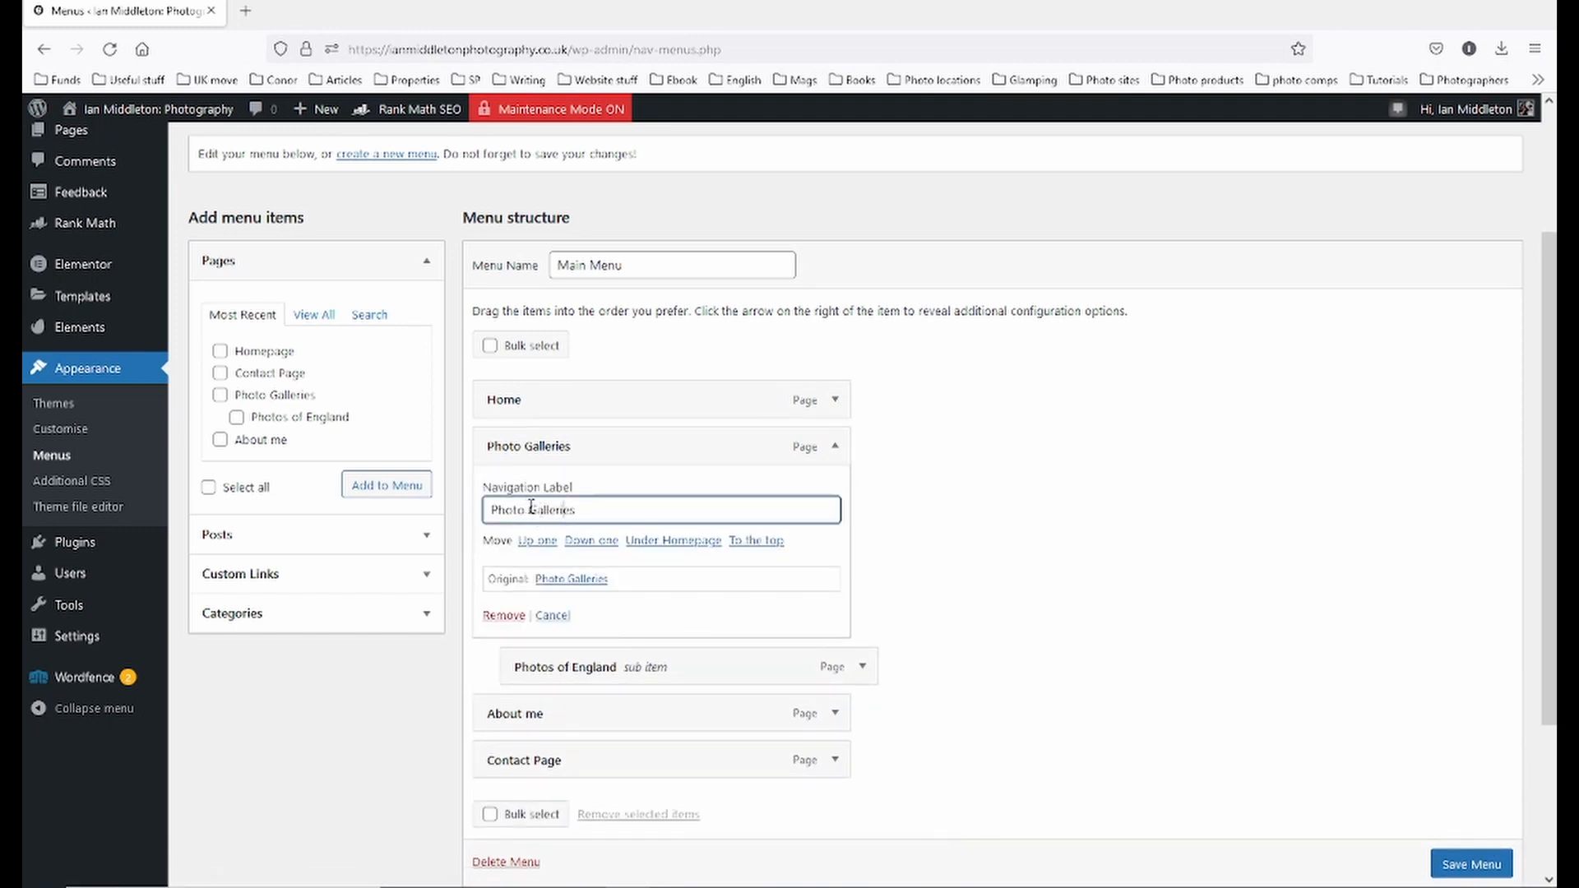
{"action": "left_click_drag", "start_coordinate": [531, 508], "coordinate": [454, 515]}
{"action": "key", "text": "BackSpace"}
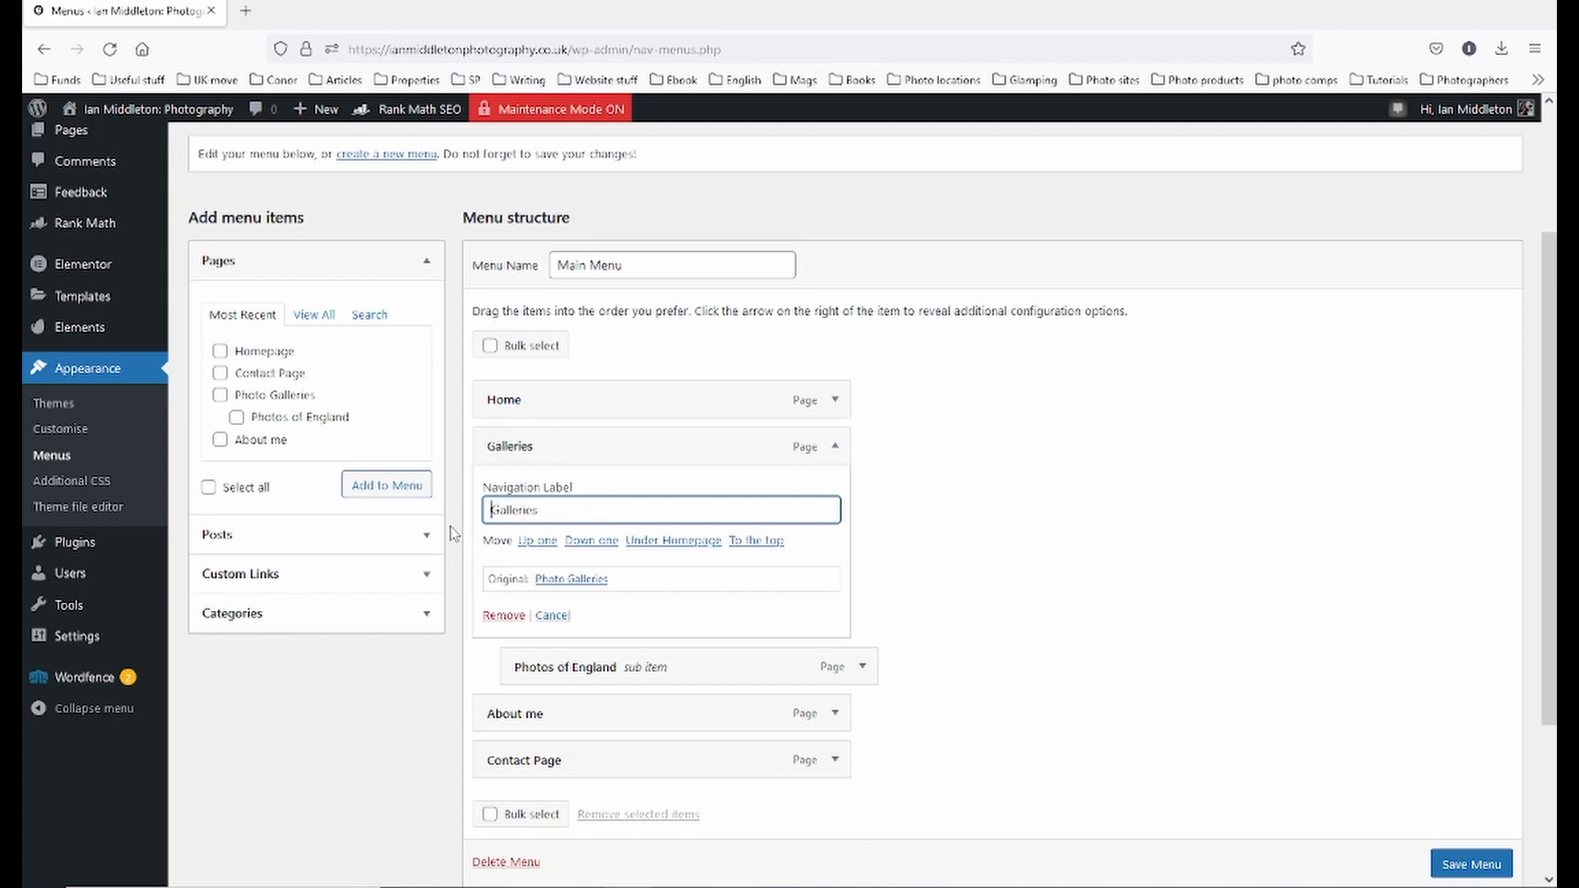
{"action": "left_click", "coordinate": [835, 446]}
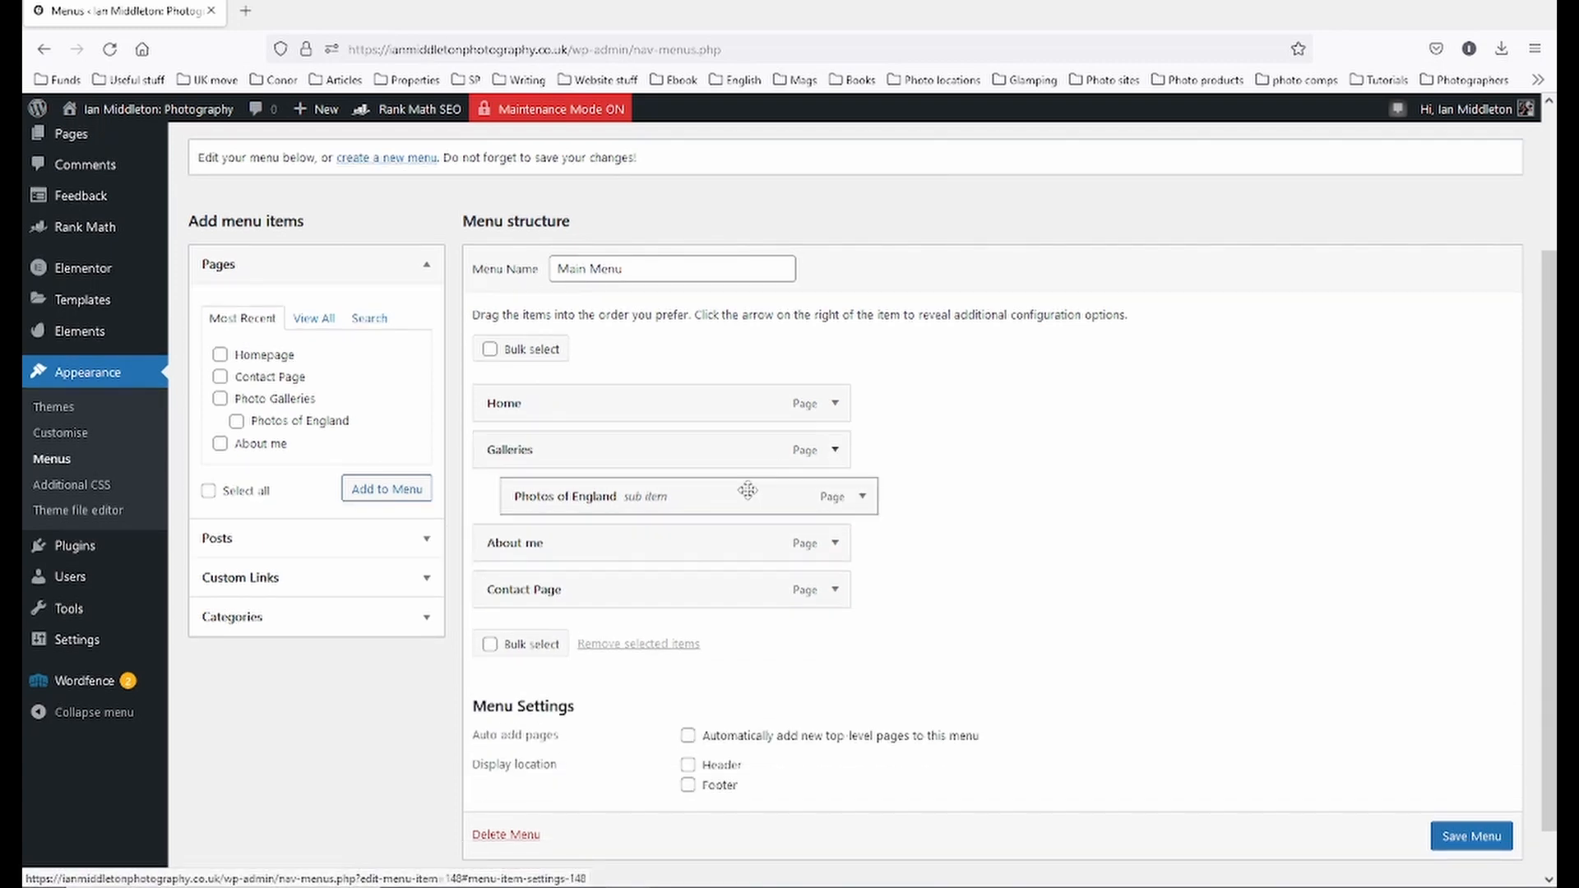
- Rename Photos of England's label to 'England', keeping it nested under Galleries
{"action": "left_click", "coordinate": [862, 496]}
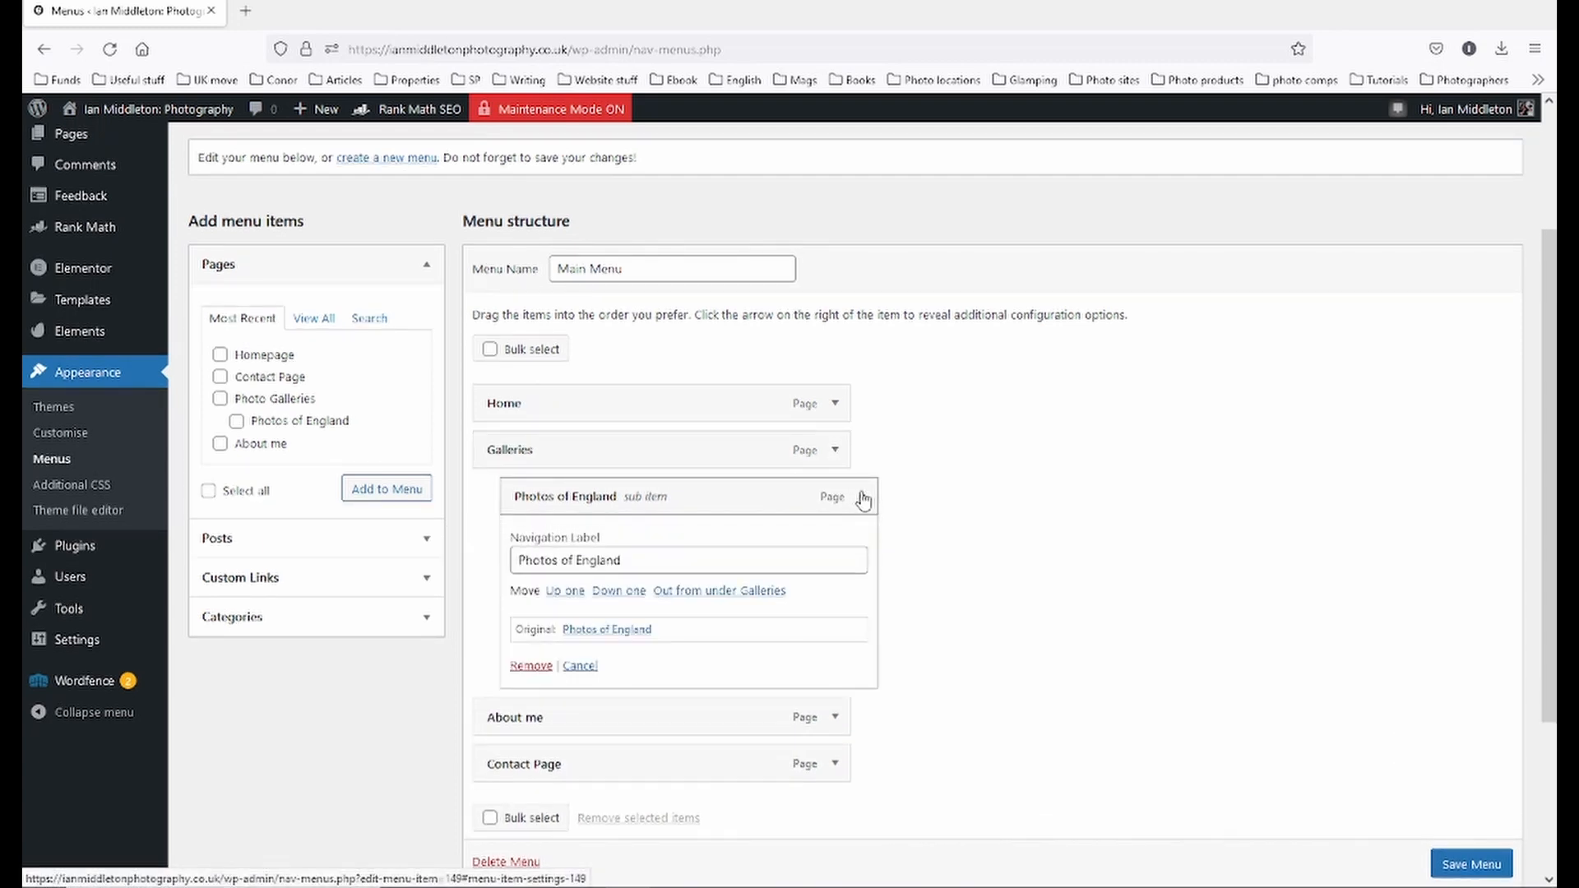
{"action": "double_click", "coordinate": [579, 563]}
{"action": "left_click", "coordinate": [577, 562]}
{"action": "left_click_drag", "start_coordinate": [580, 561], "coordinate": [442, 560]}
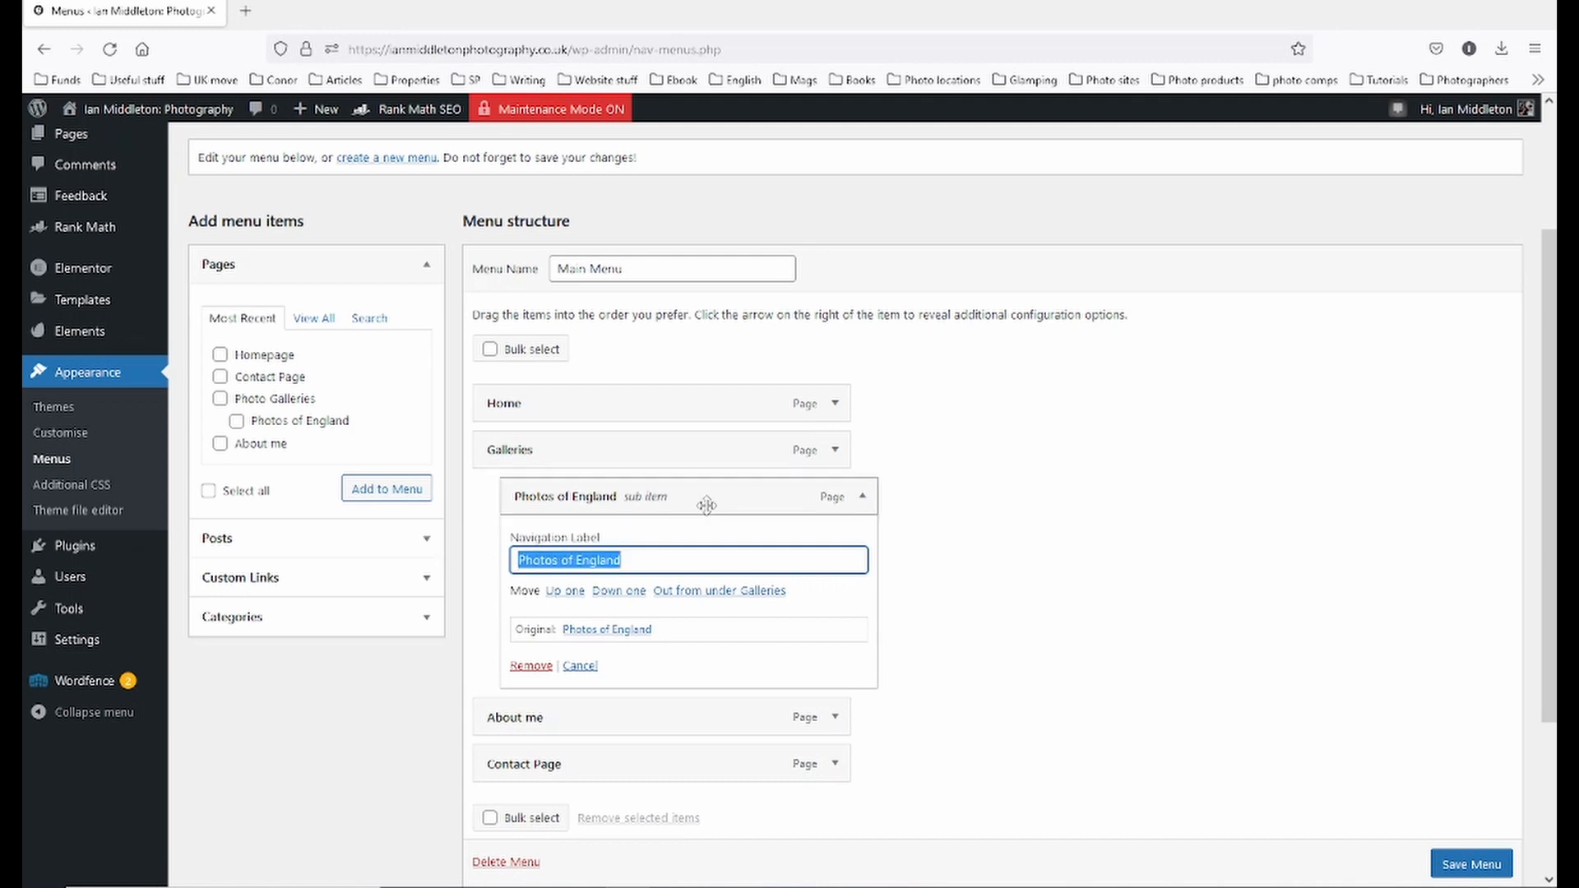
{"action": "key", "text": "Right"}
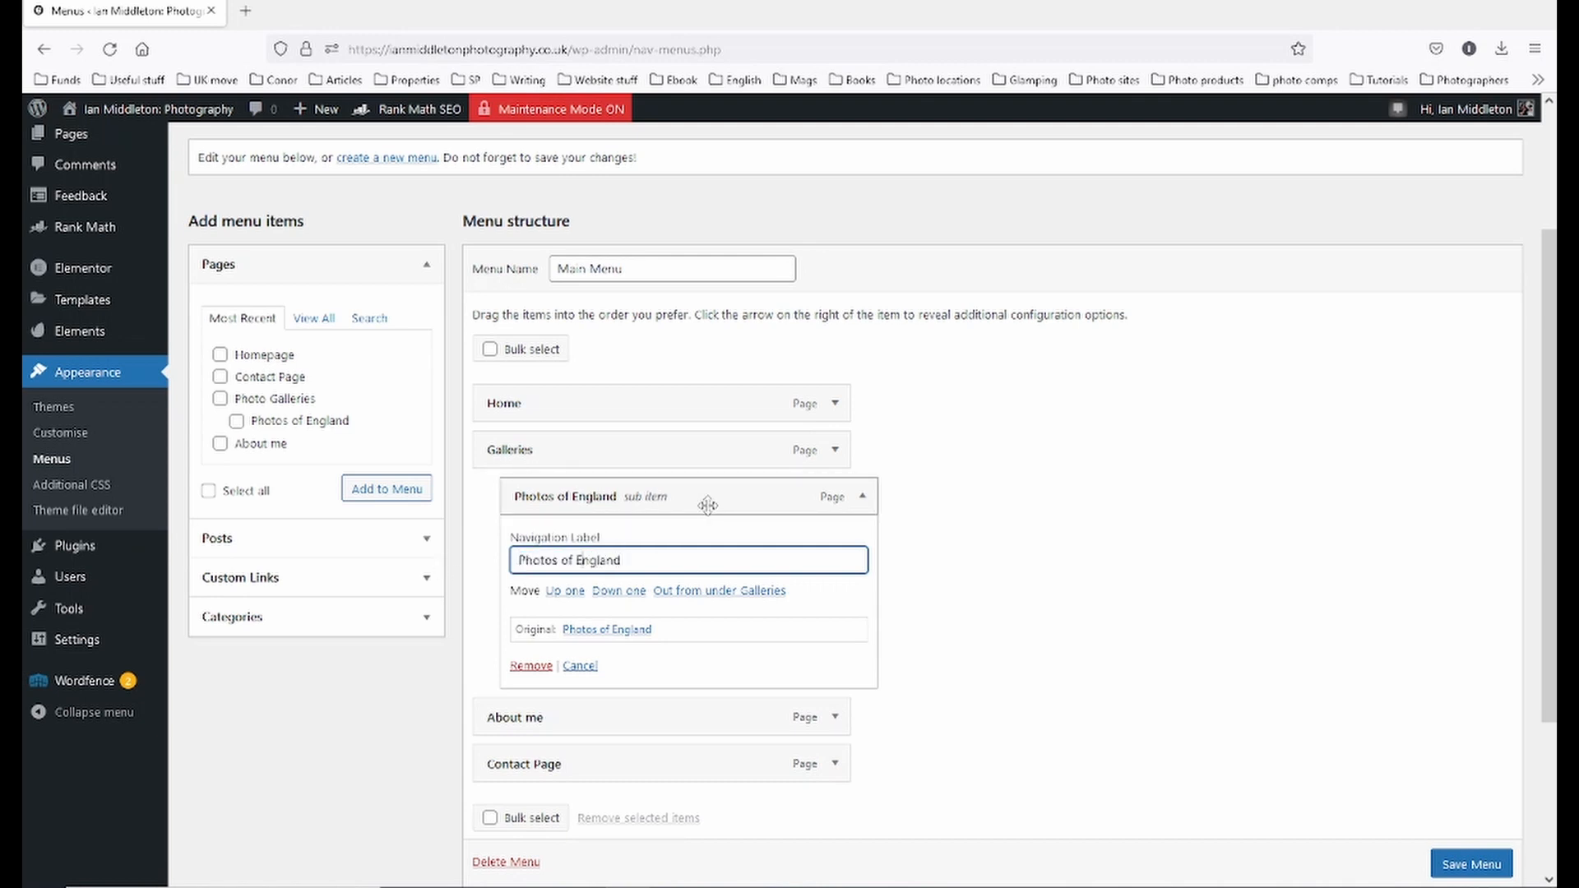
{"action": "key", "text": "BackSpace"}
{"action": "key", "text": "BackSpace"}
{"action": "key", "text": "BackSpace"}
{"action": "key", "text": "BackSpace"}
{"action": "key", "text": "BackSpace"}
{"action": "key", "text": "BackSpace"}
{"action": "key", "text": "BackSpace"}
{"action": "key", "text": "BackSpace"}
{"action": "key", "text": "BackSpace"}
{"action": "key", "text": "BackSpace"}
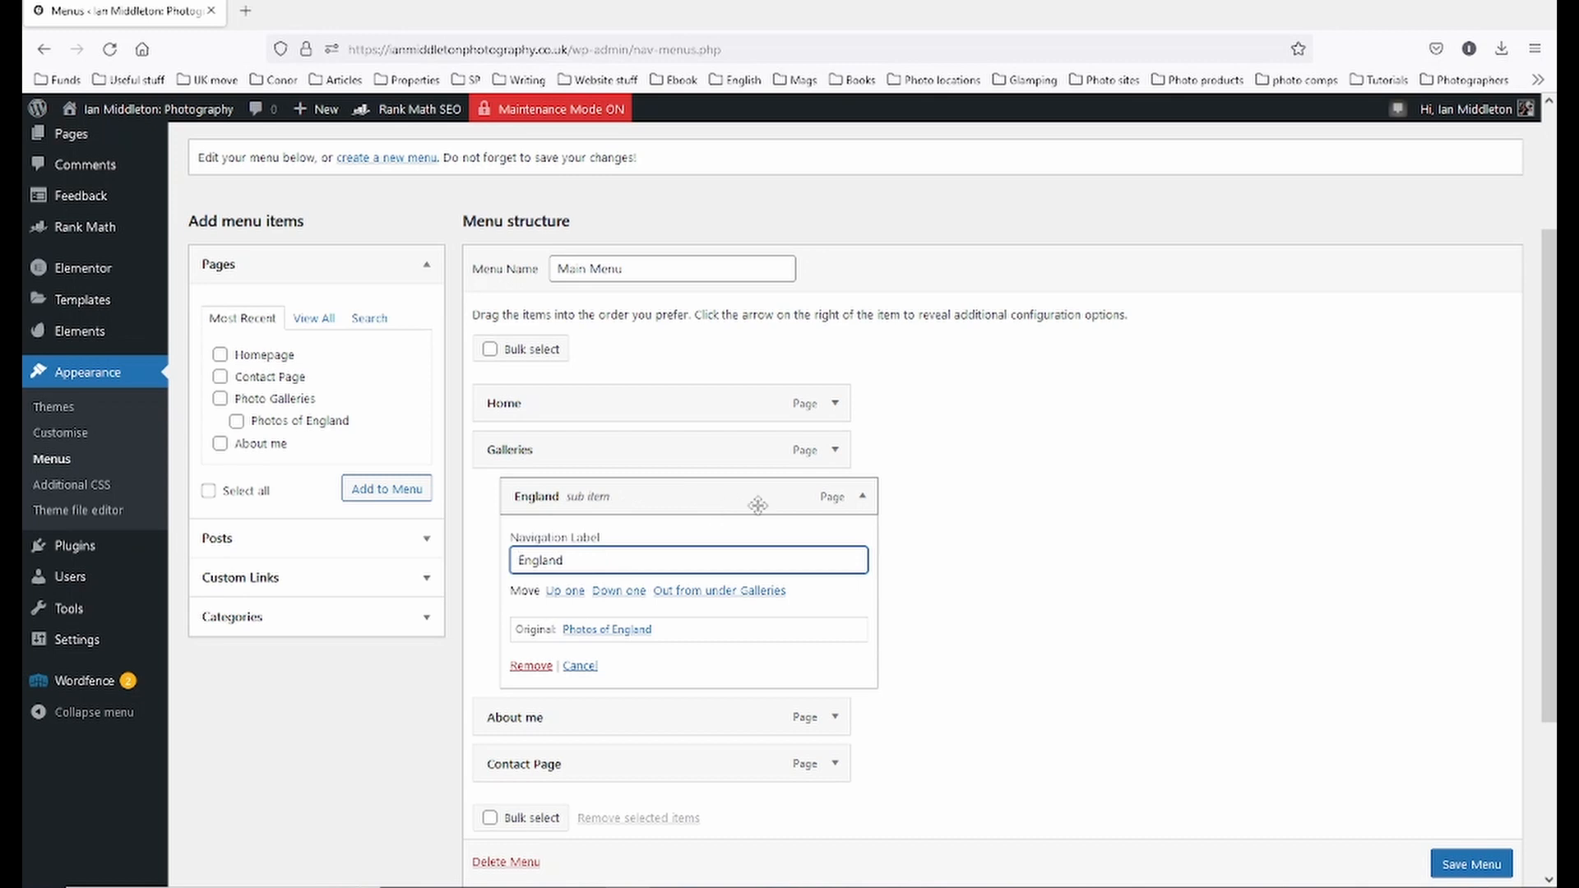
{"action": "left_click_drag", "start_coordinate": [863, 499], "coordinate": [857, 499]}
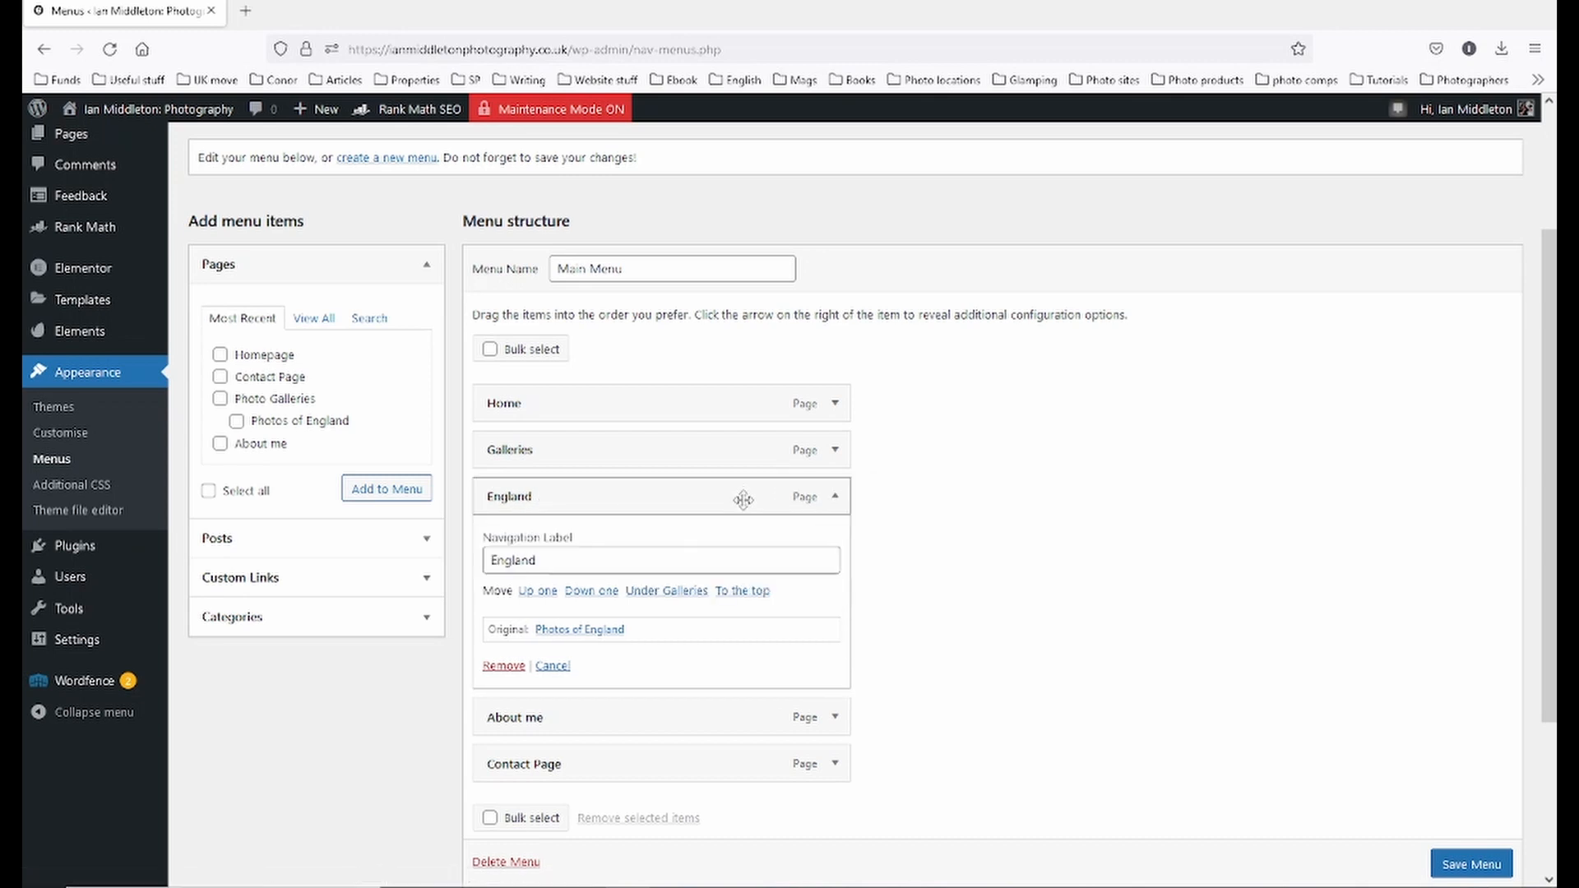
{"action": "left_click", "coordinate": [835, 497]}
{"action": "left_click_drag", "start_coordinate": [617, 508], "coordinate": [650, 507]}
- Shorten the About me item's label to 'About'
{"action": "left_click", "coordinate": [835, 543]}
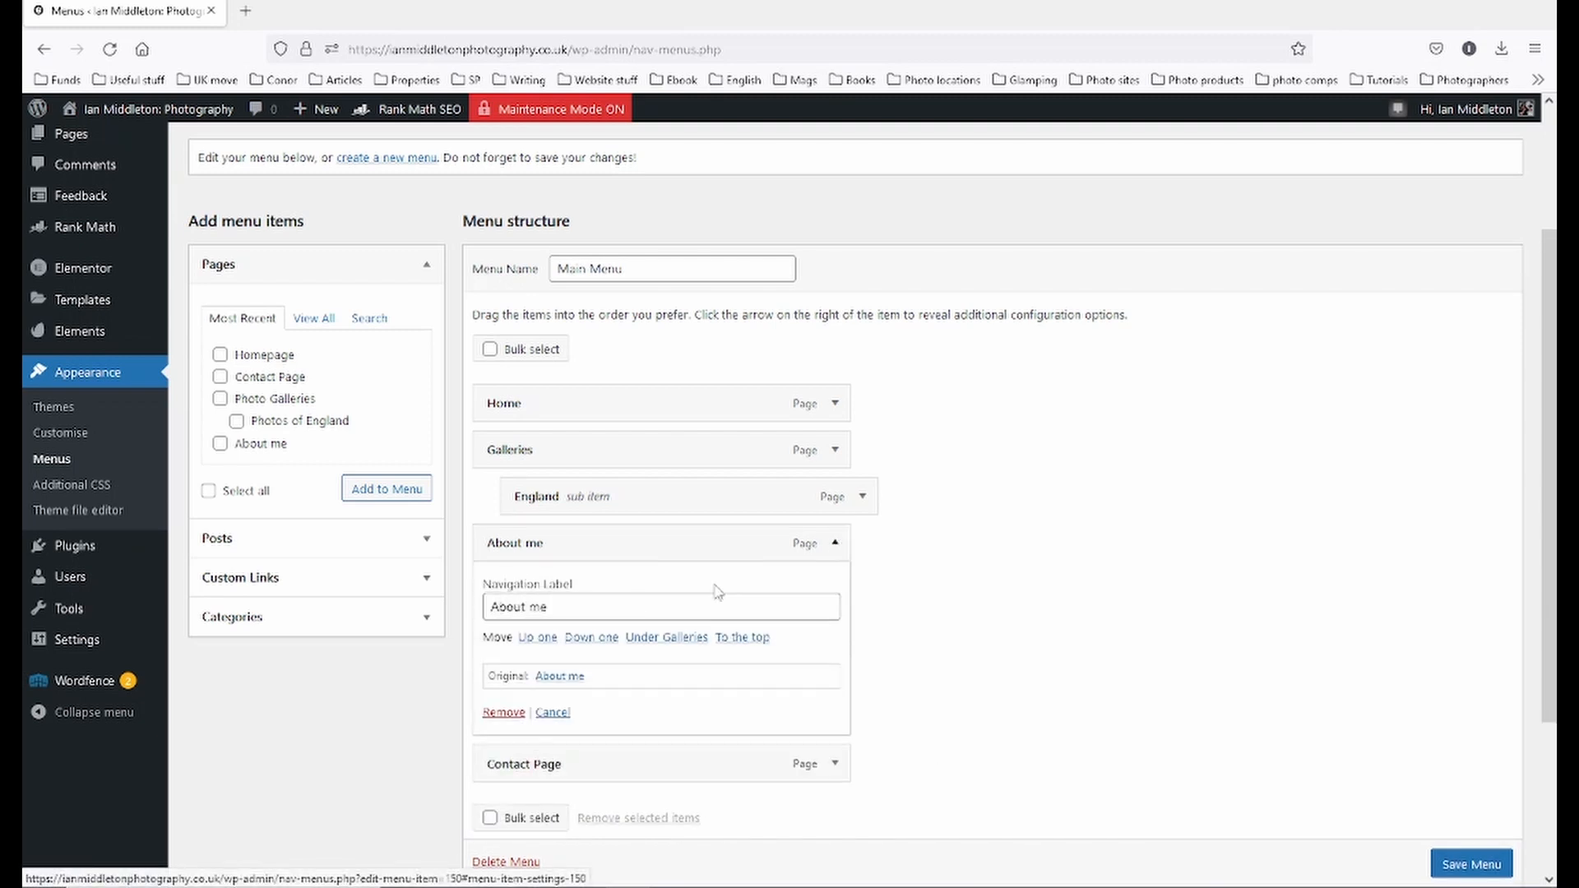
{"action": "double_click", "coordinate": [562, 605]}
{"action": "left_click", "coordinate": [561, 614]}
{"action": "key", "text": "BackSpace"}
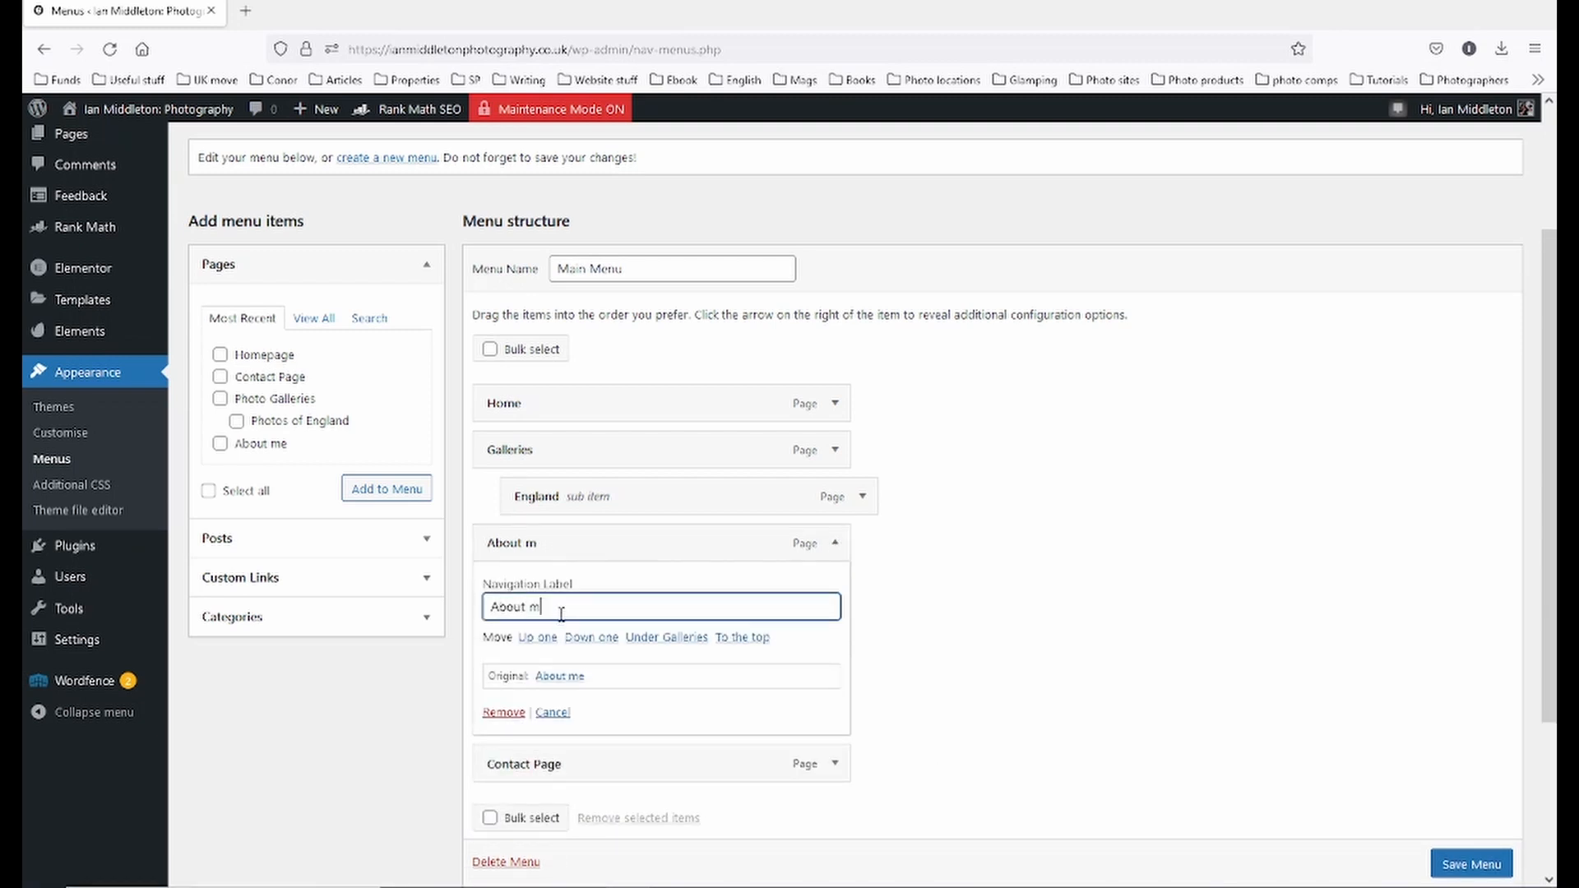
{"action": "left_click", "coordinate": [835, 544]}
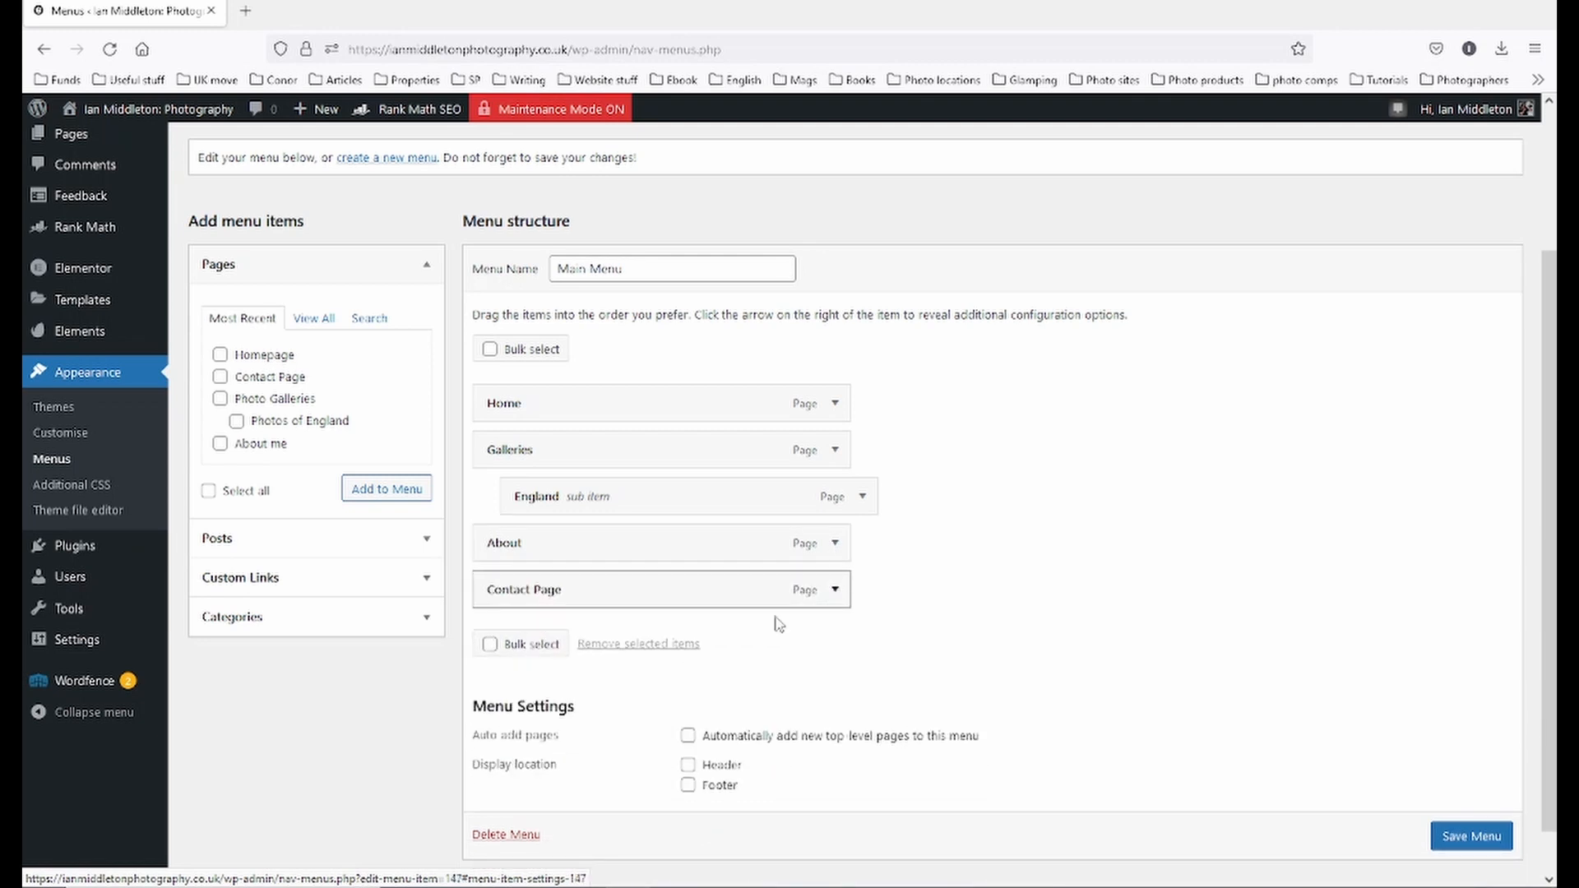
- Shorten the Contact Page item's label to 'Contact'
{"action": "left_click", "coordinate": [834, 590]}
{"action": "left_click", "coordinate": [600, 642]}
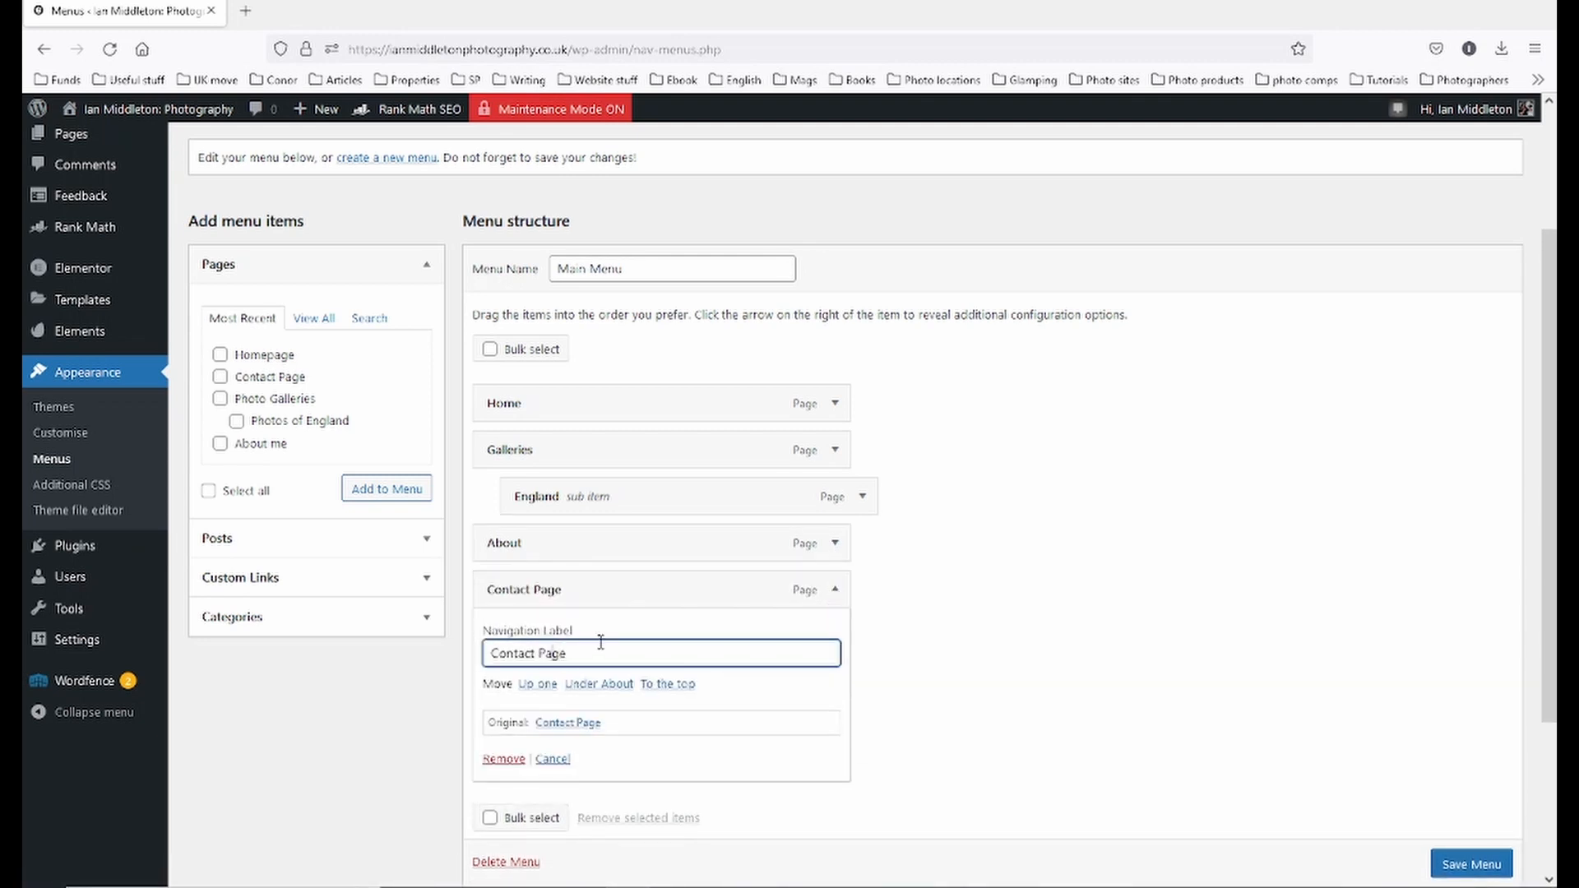
{"action": "key", "text": "BackSpace"}
{"action": "key", "text": "BackSpace"}
{"action": "key", "text": "BackSpace"}
{"action": "key", "text": "BackSpace"}
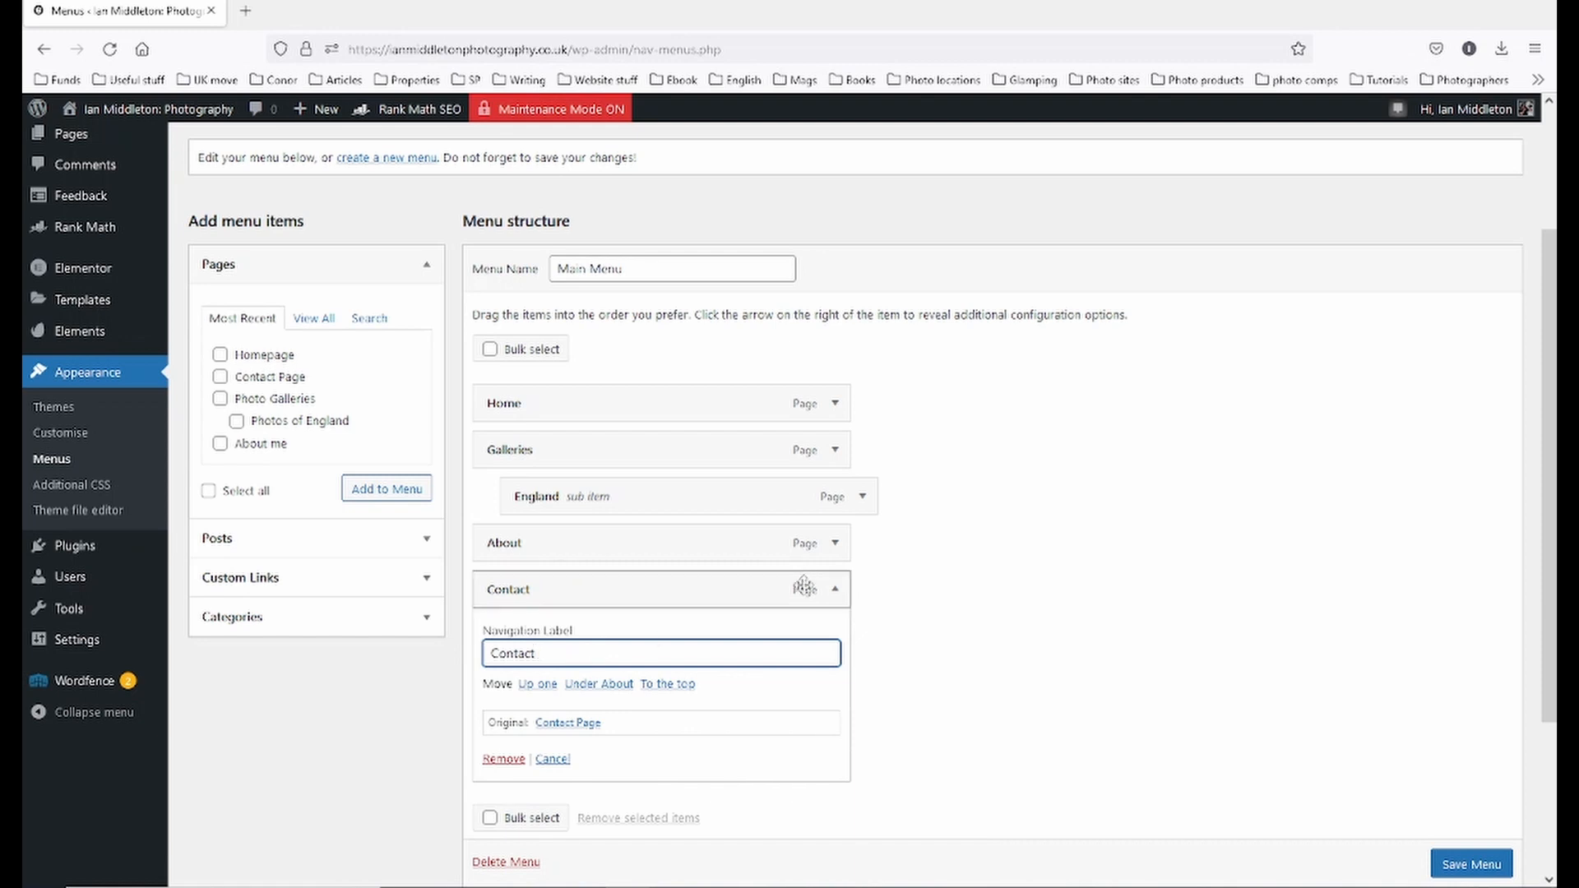
{"action": "left_click", "coordinate": [836, 591]}
{"action": "scroll", "coordinate": [1447, 819], "scroll_direction": "down", "scroll_amount": 1}
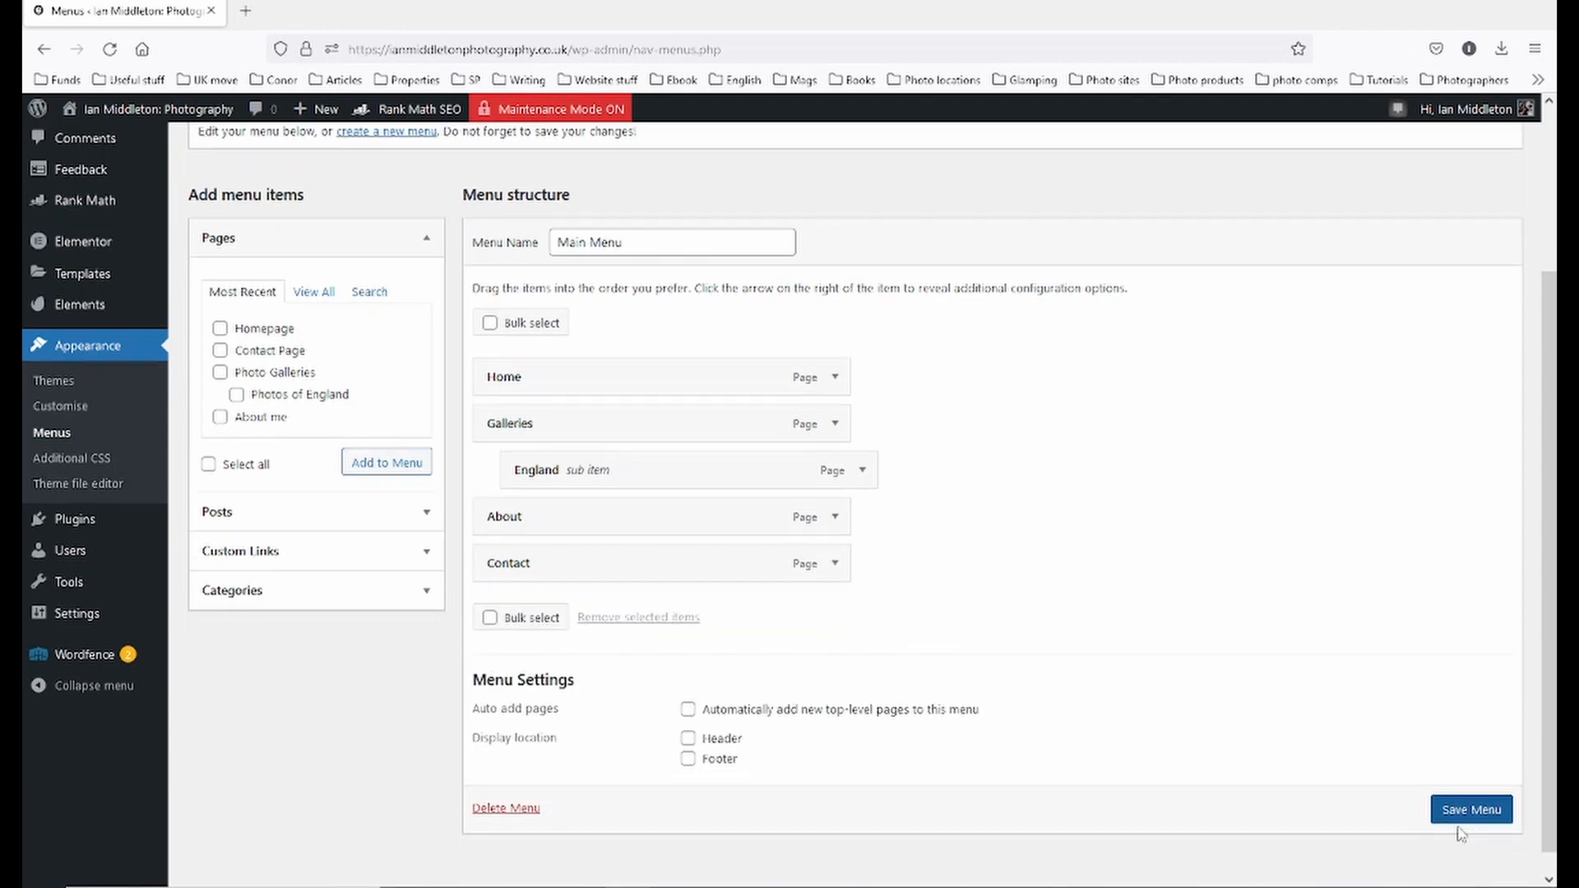
- Save the Main Menu, then create a new menu named 'Footer menu'
{"action": "left_click", "coordinate": [1459, 814]}
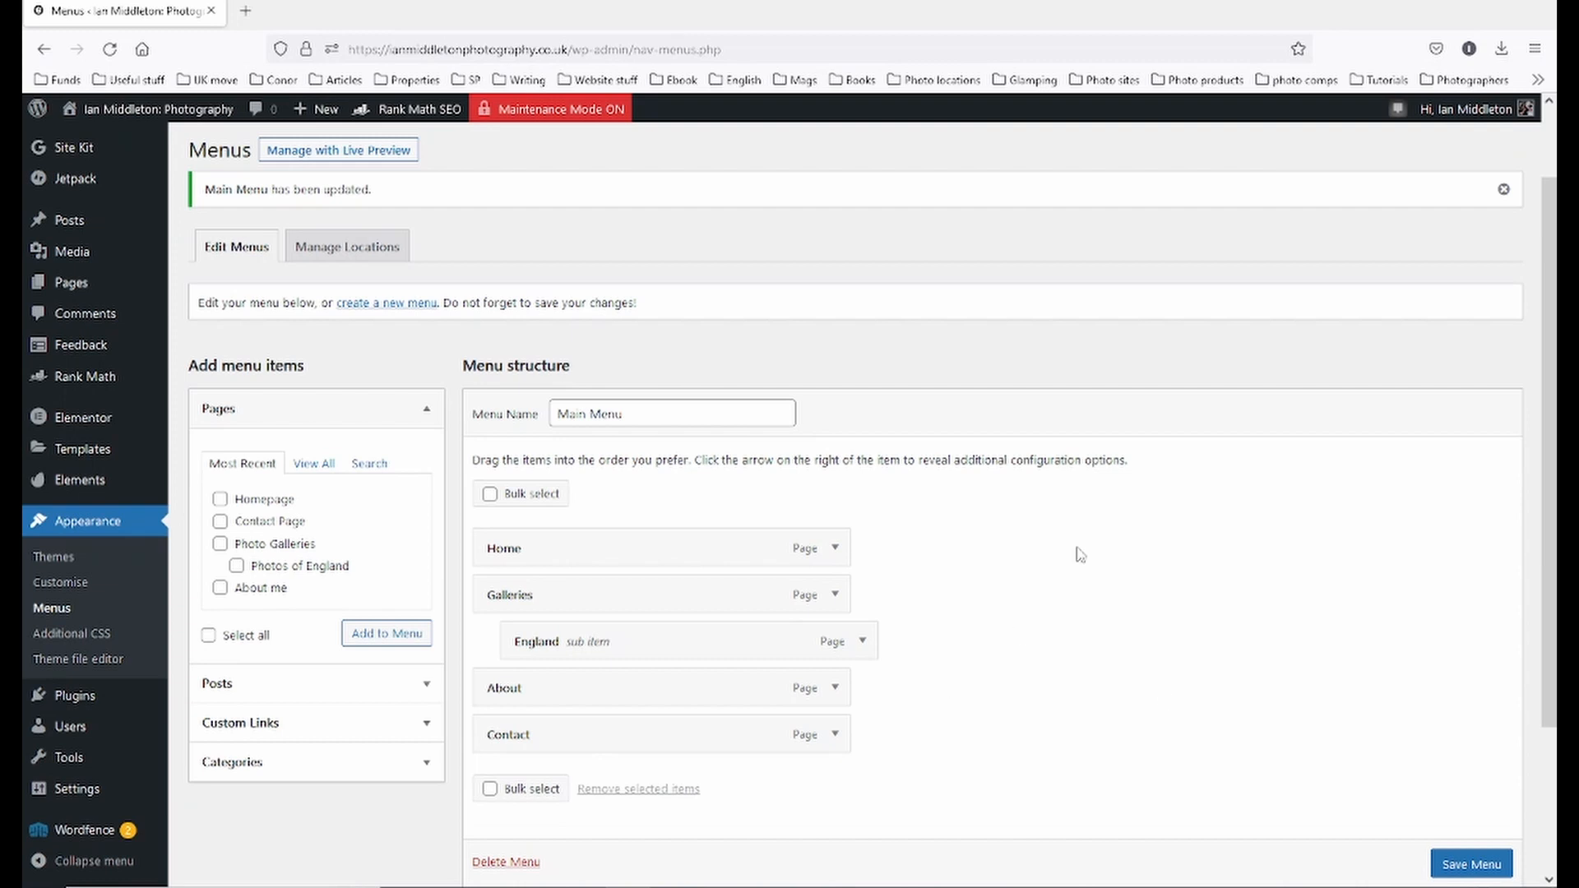
{"action": "left_click", "coordinate": [386, 304]}
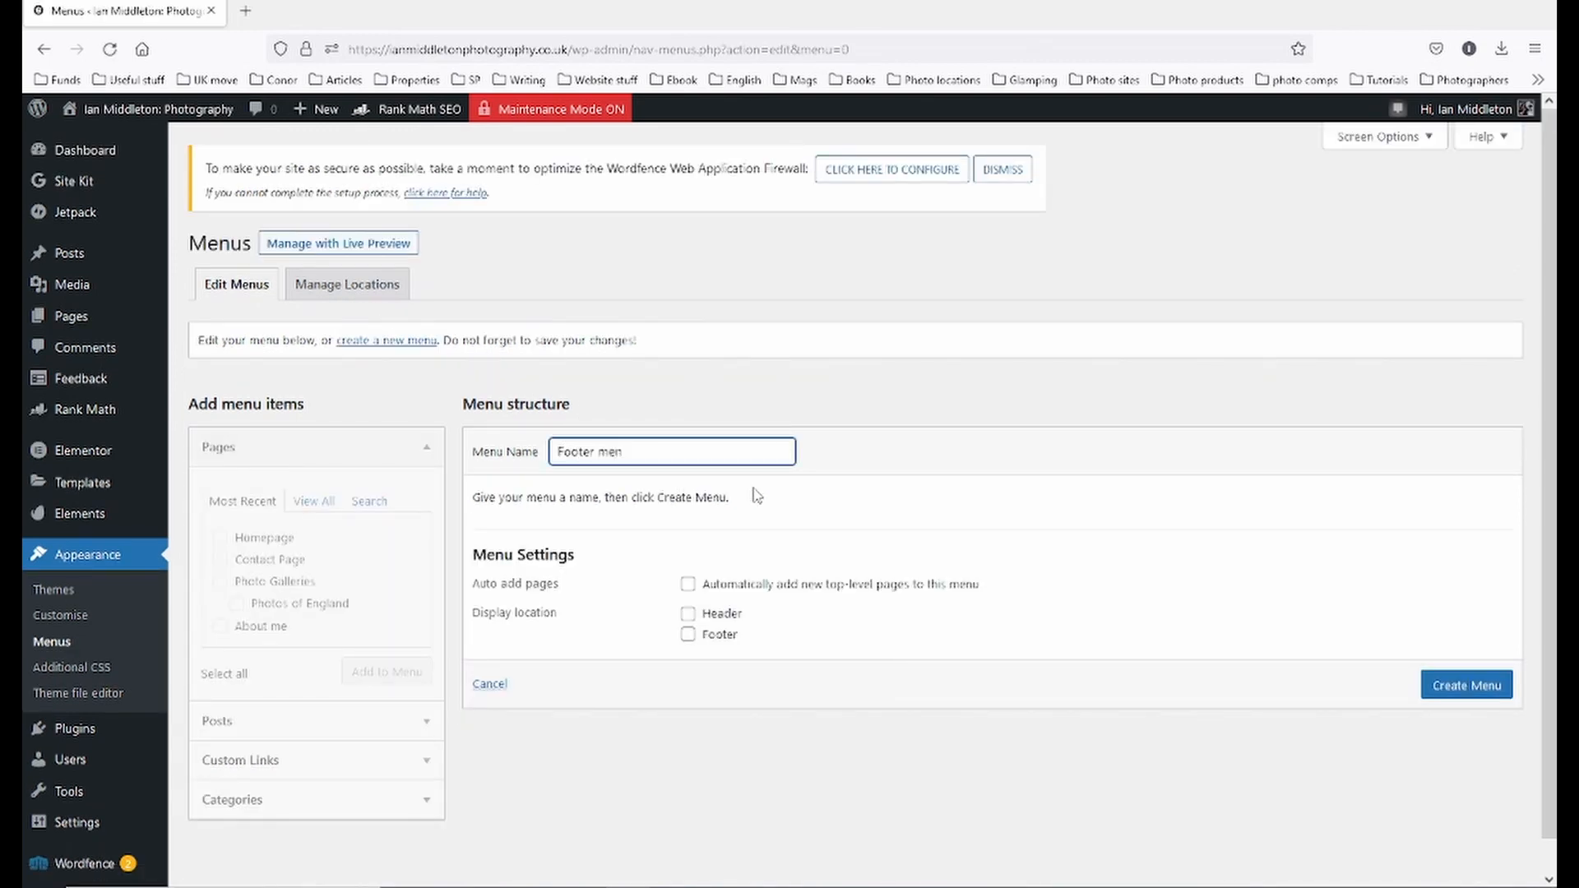
{"action": "key", "text": "Return"}
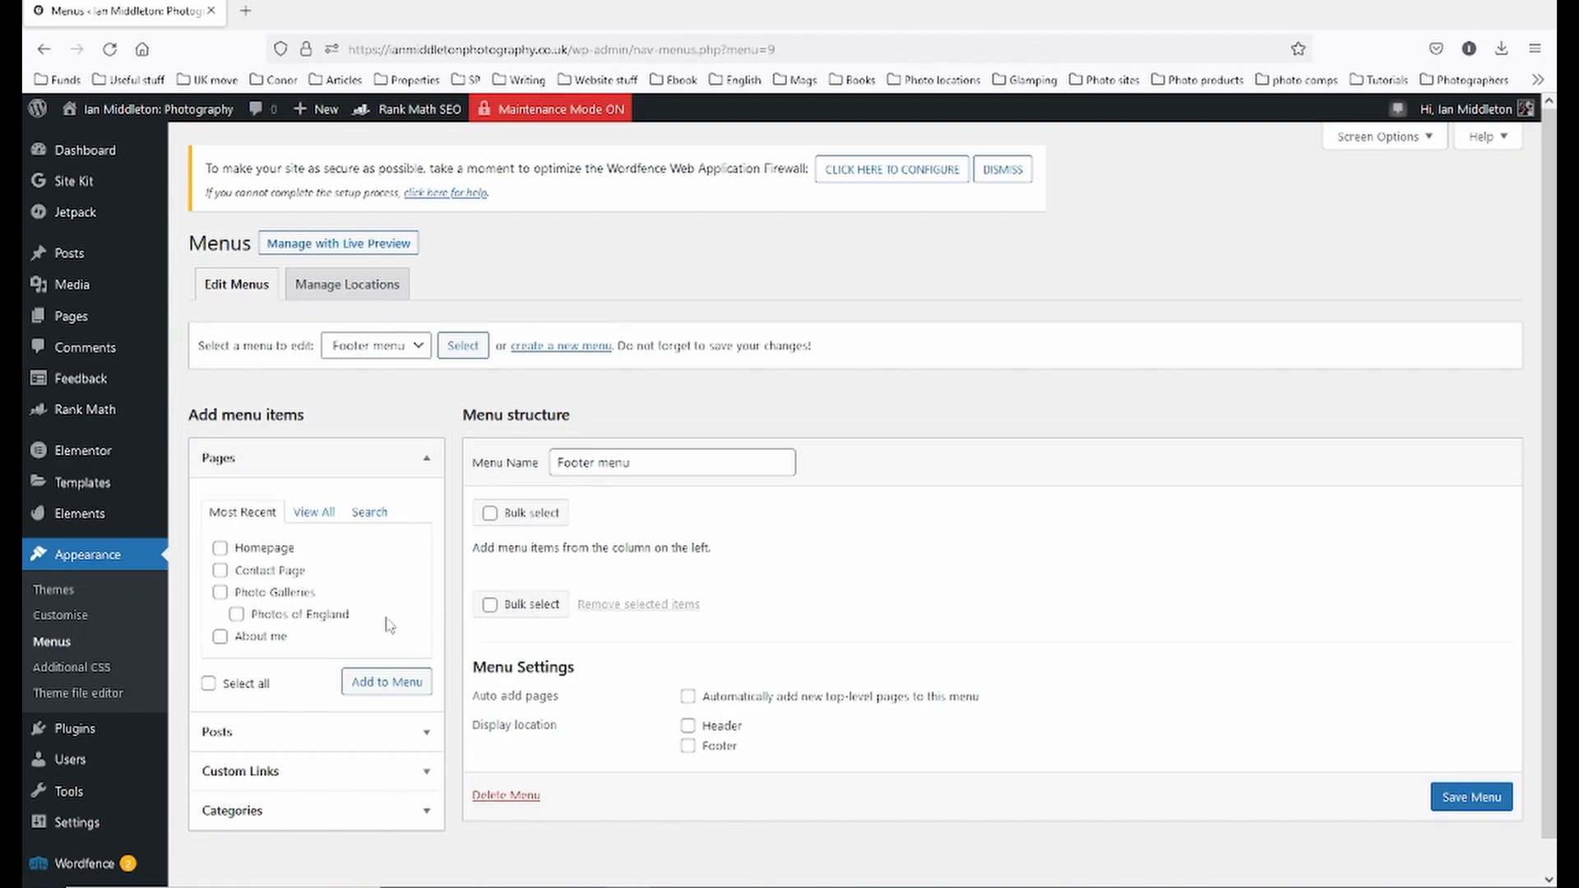
- Add Homepage and Photo Galleries to the Footer menu and save it
{"action": "left_click", "coordinate": [220, 548]}
{"action": "left_click", "coordinate": [221, 594]}
{"action": "left_click", "coordinate": [415, 691]}
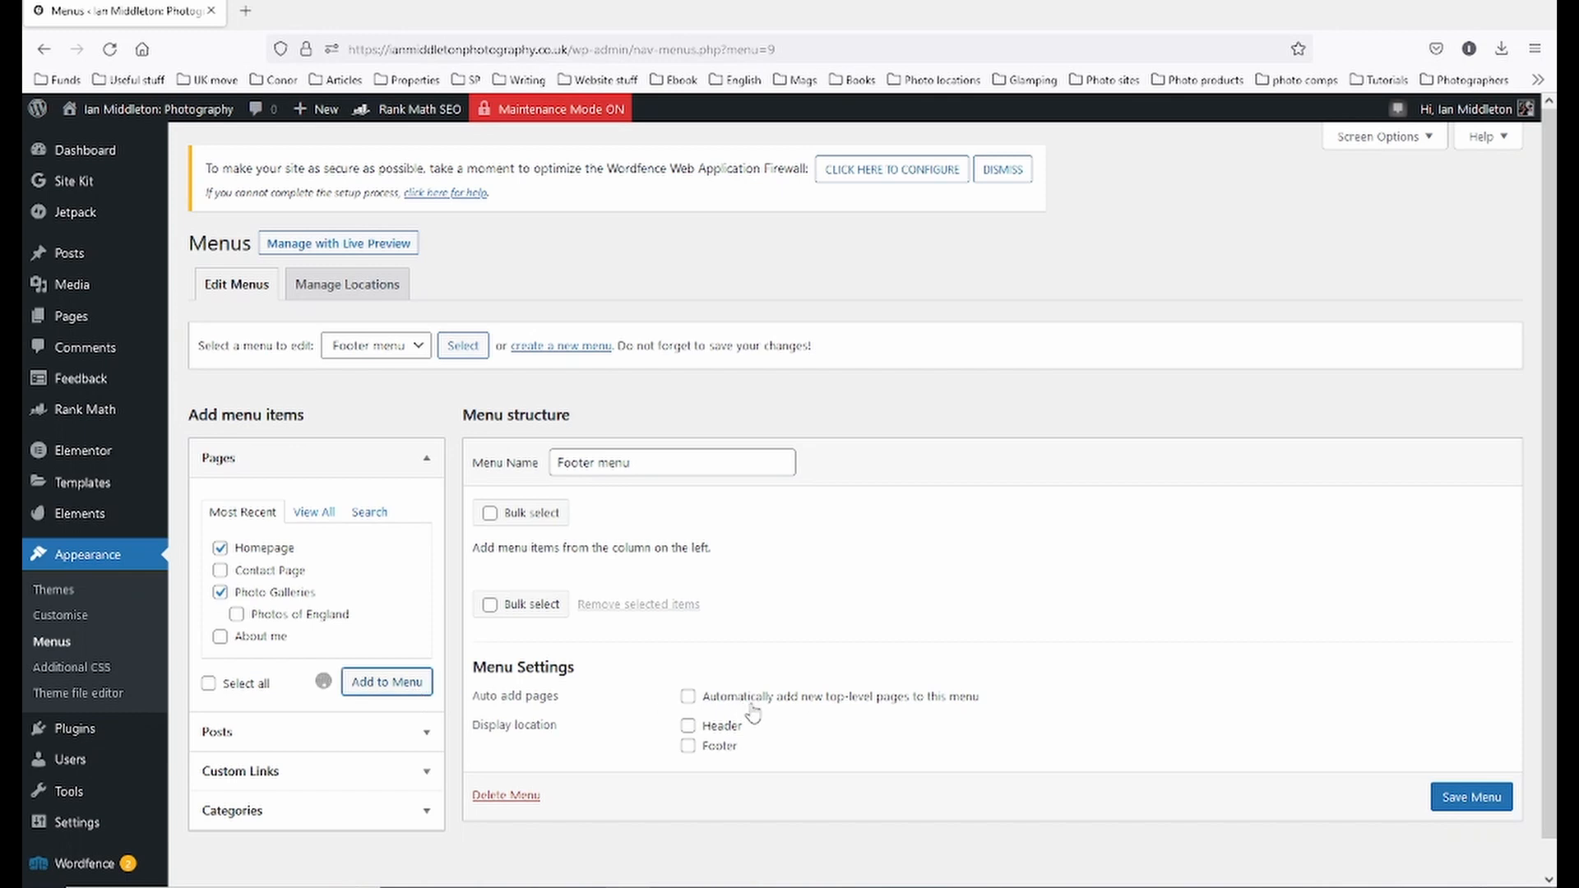
{"action": "left_click", "coordinate": [835, 599]}
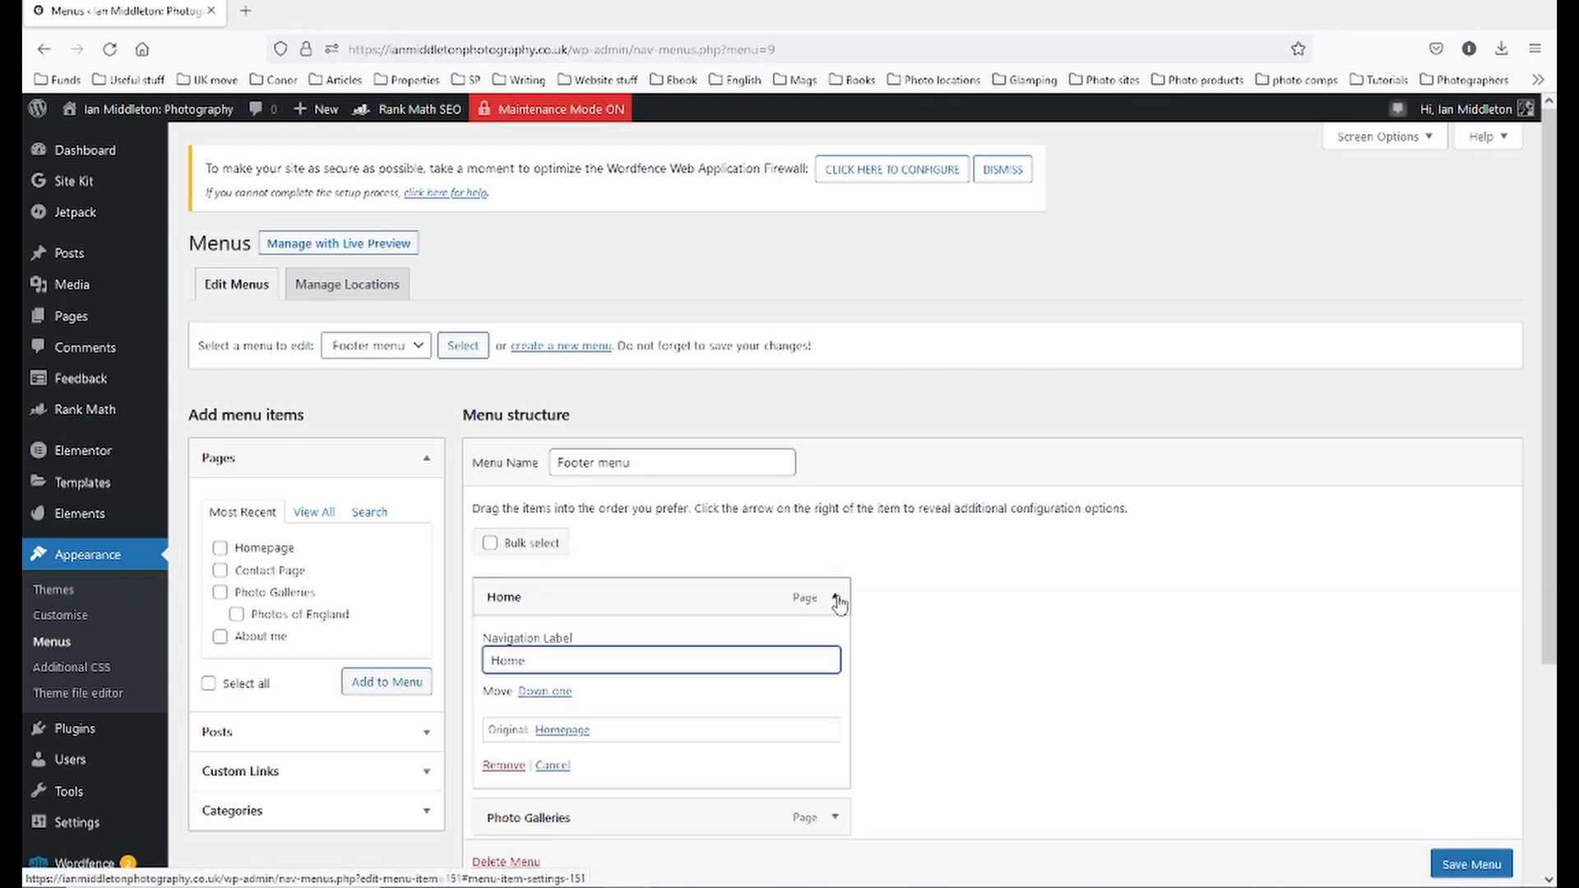
{"action": "left_click", "coordinate": [835, 599]}
{"action": "left_click", "coordinate": [834, 645]}
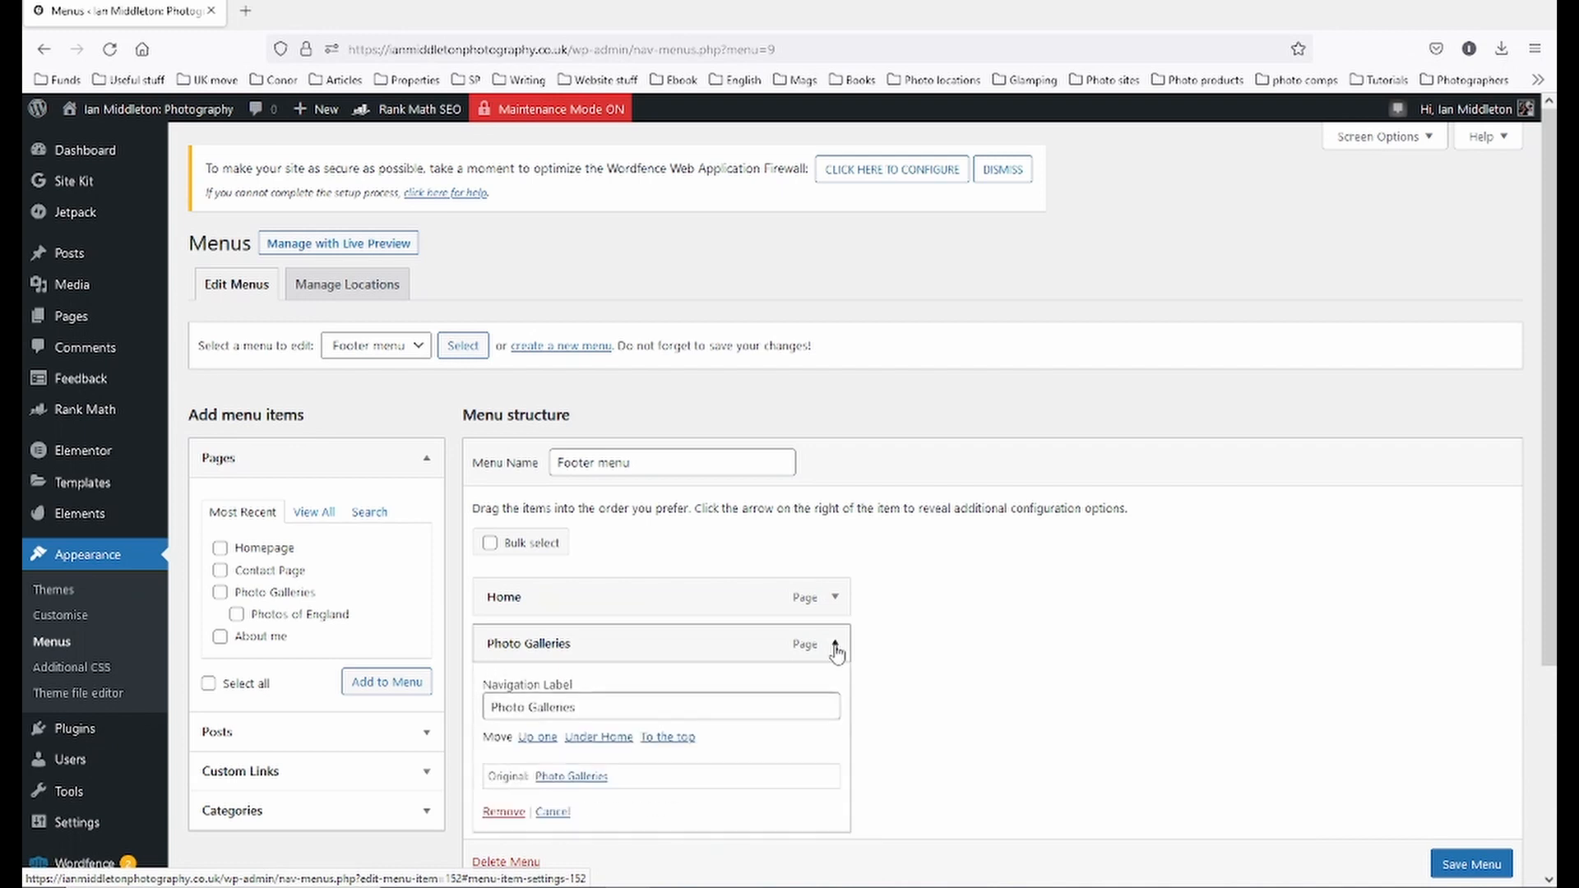
{"action": "left_click", "coordinate": [587, 701]}
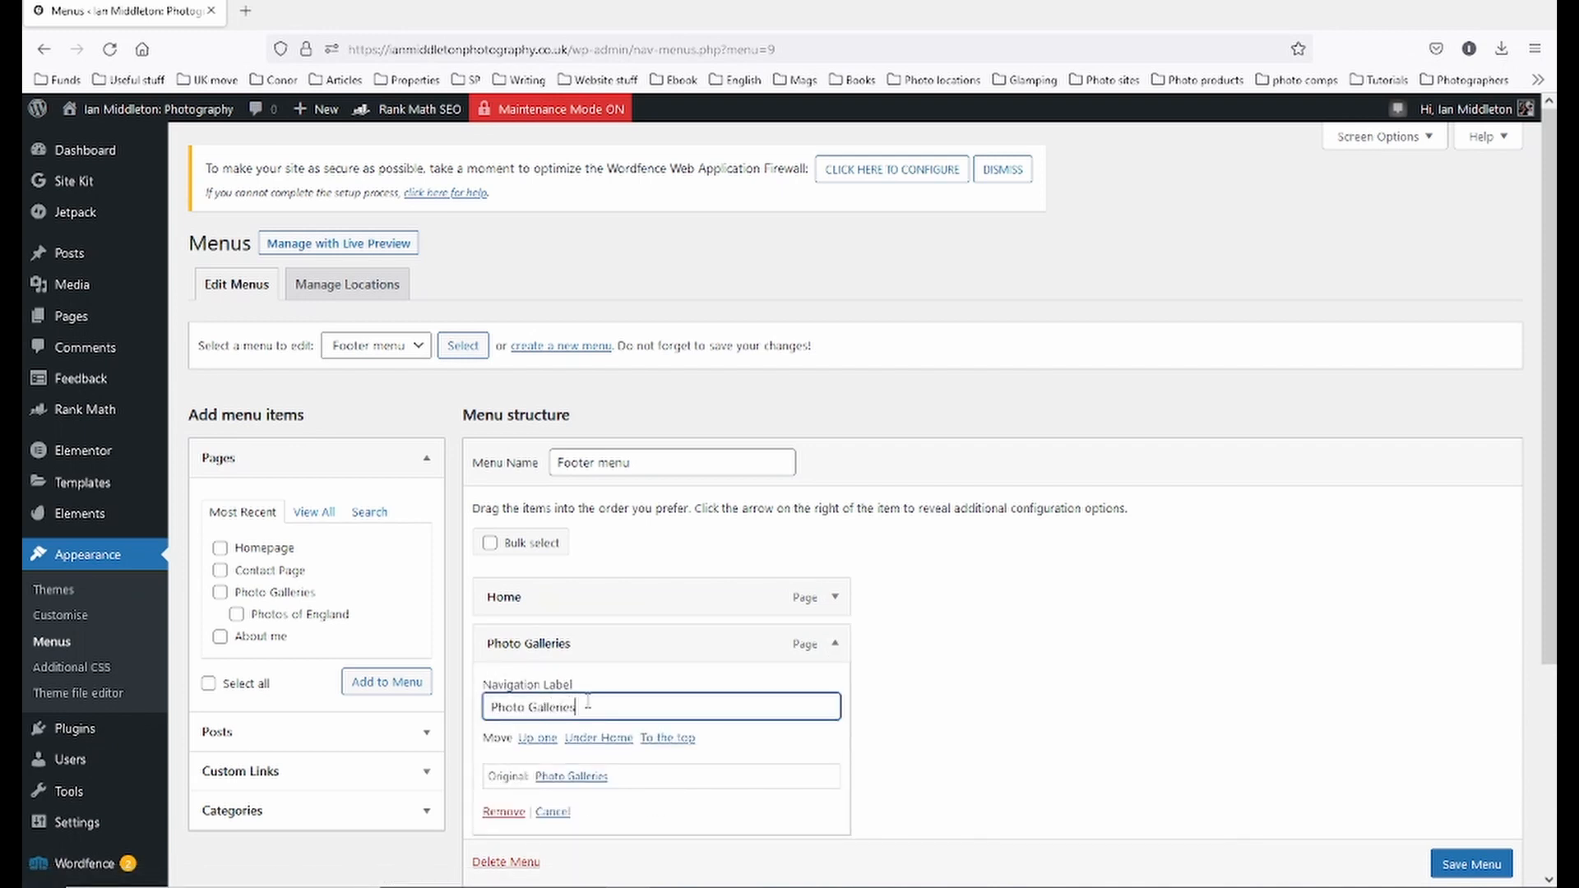
{"action": "left_click", "coordinate": [836, 645]}
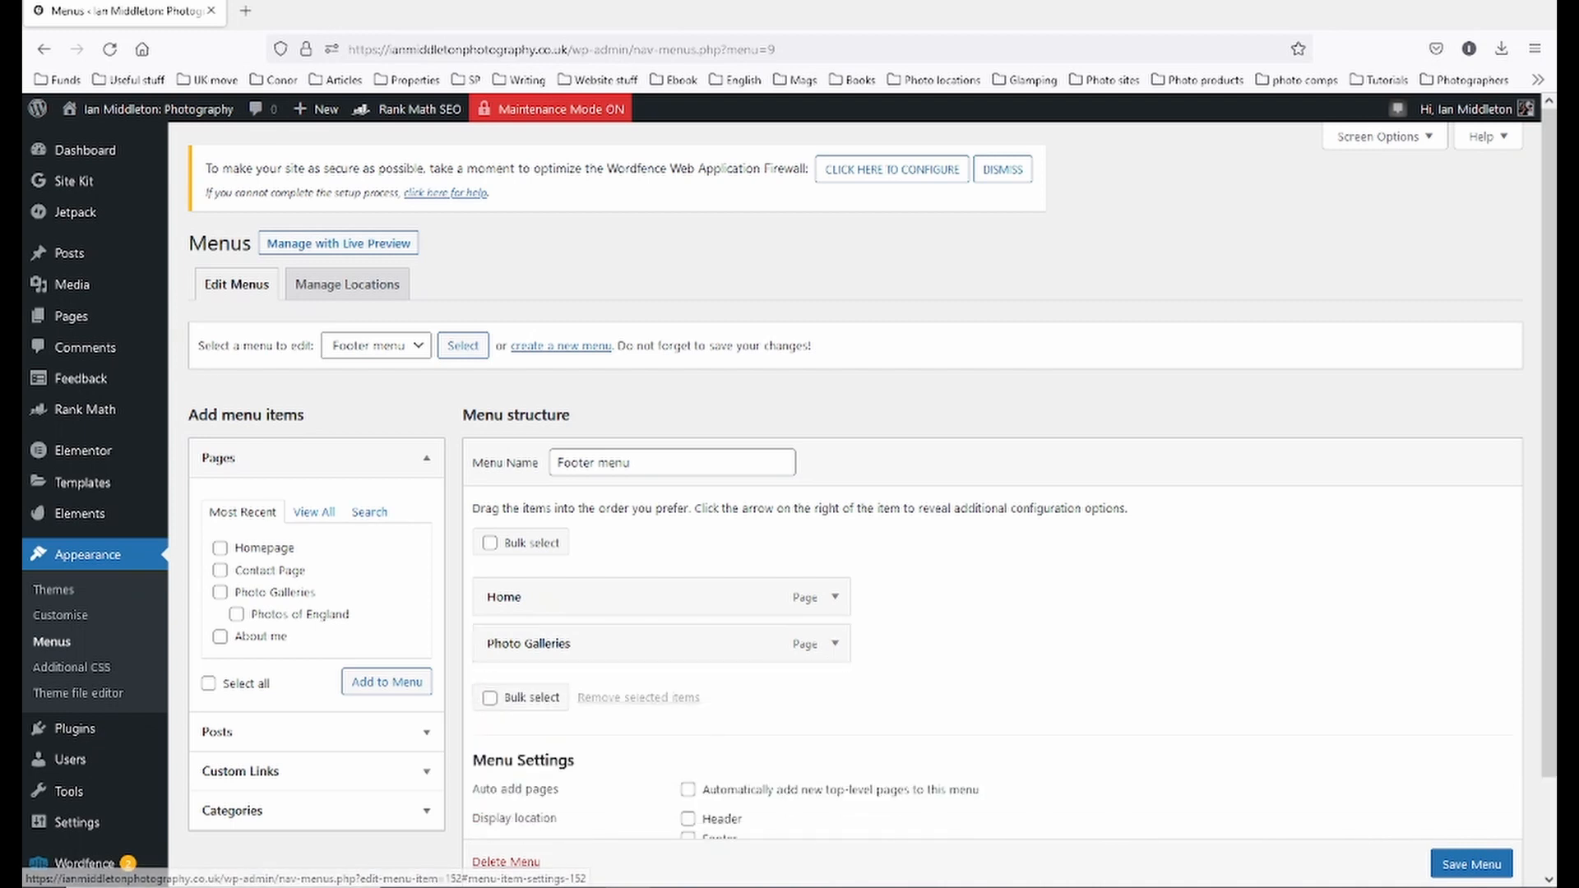
{"action": "scroll", "coordinate": [1472, 856], "scroll_direction": "down", "scroll_amount": 1}
{"action": "left_click", "coordinate": [1473, 839]}
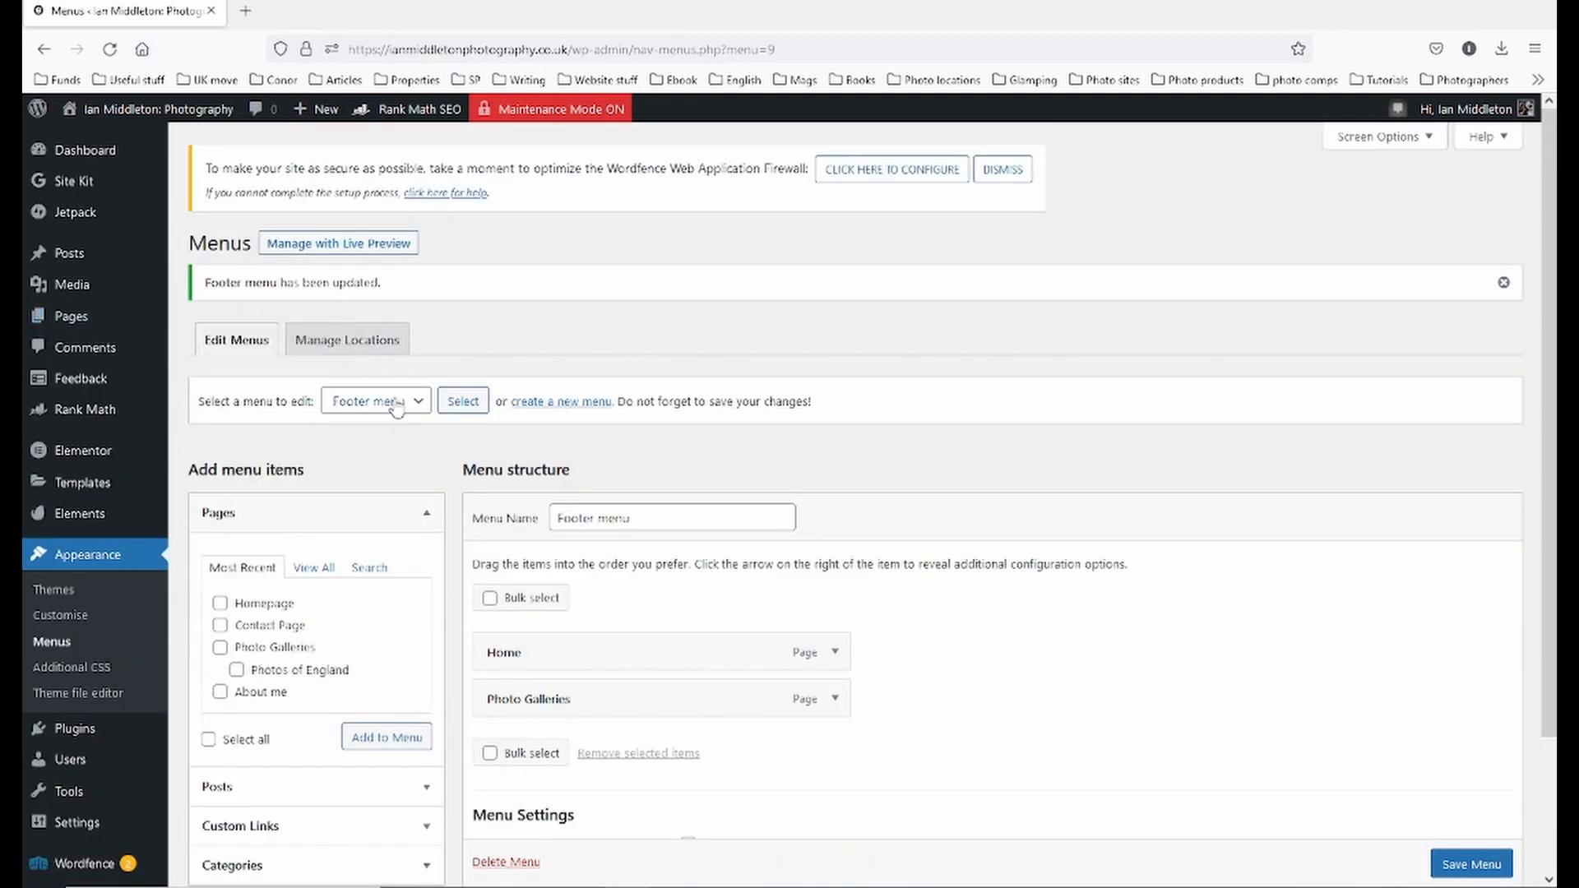
{"action": "left_click", "coordinate": [396, 409]}
- Load Main Menu in the menu editor, then visit the live site's Archives front page
{"action": "left_click", "coordinate": [370, 460]}
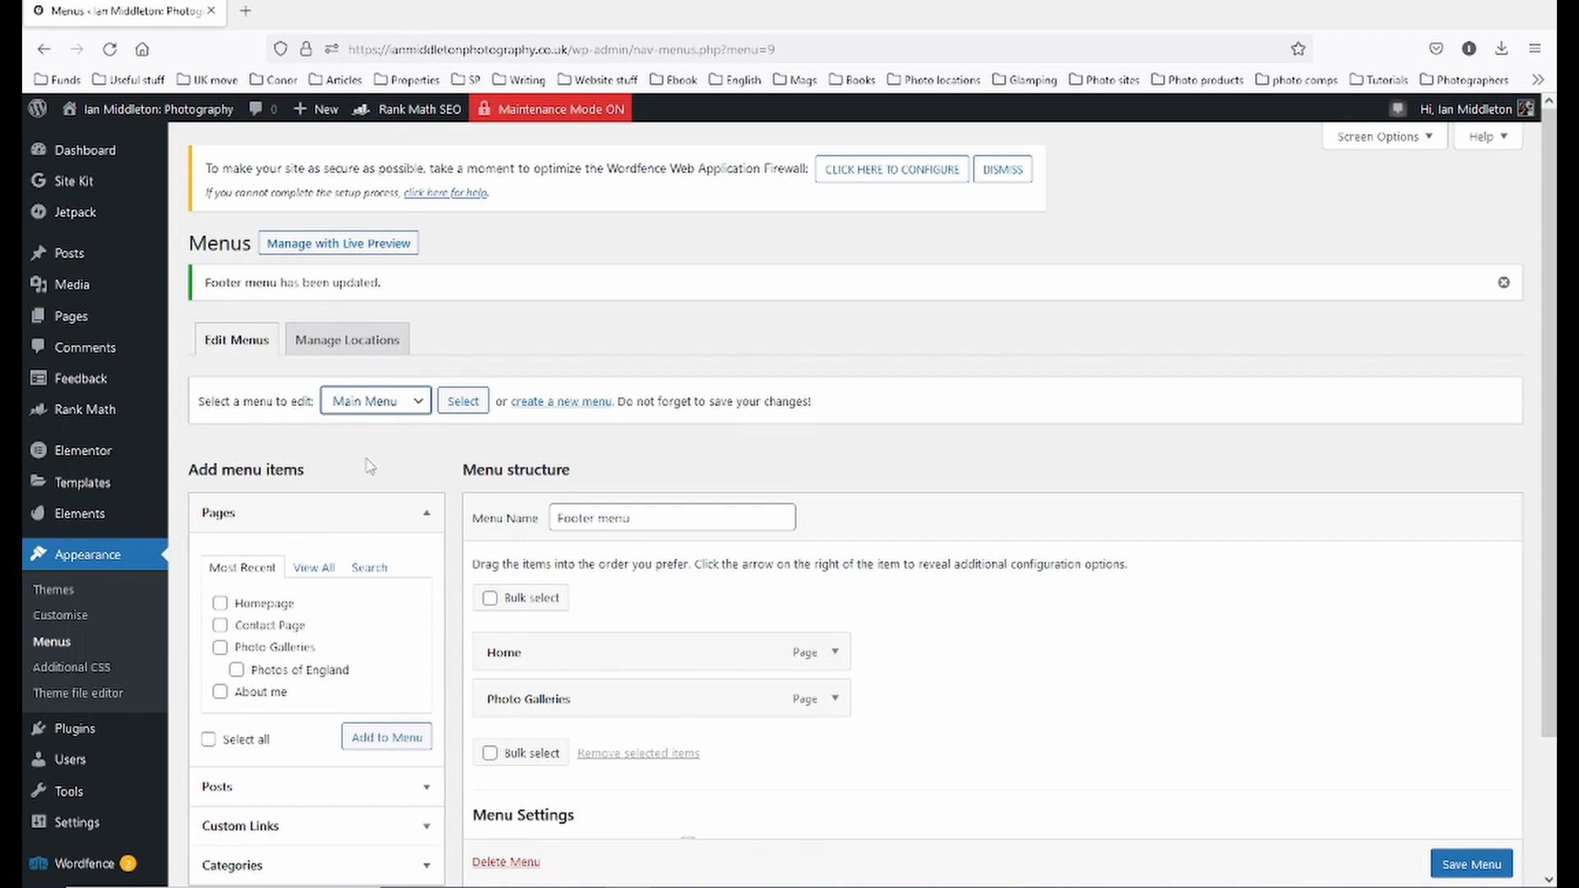
{"action": "left_click", "coordinate": [460, 403]}
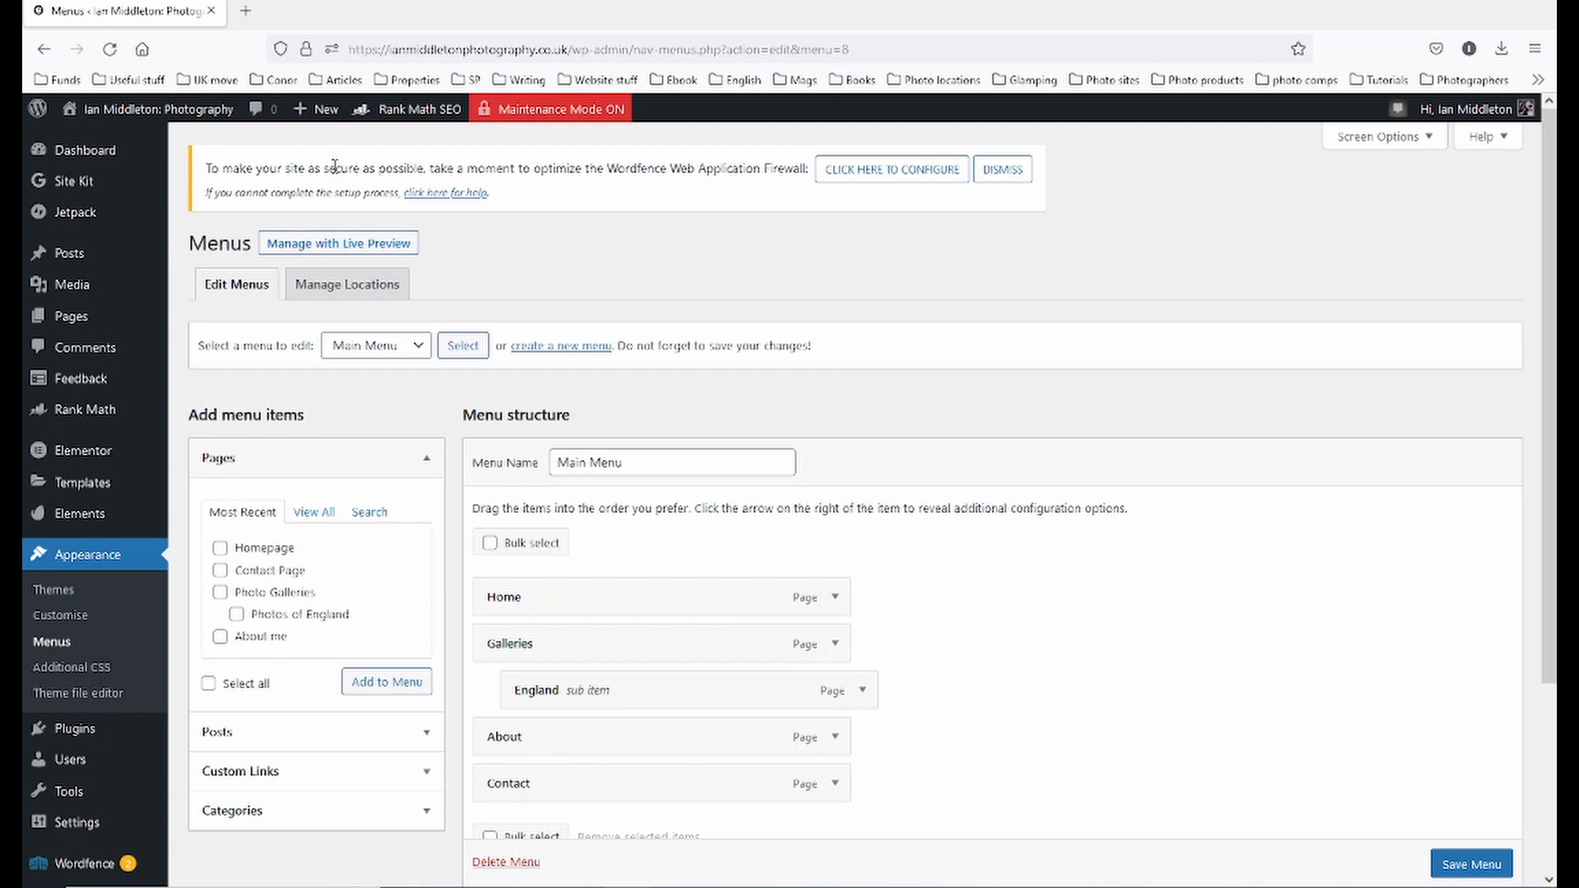
{"action": "mouse_move", "coordinate": [158, 112]}
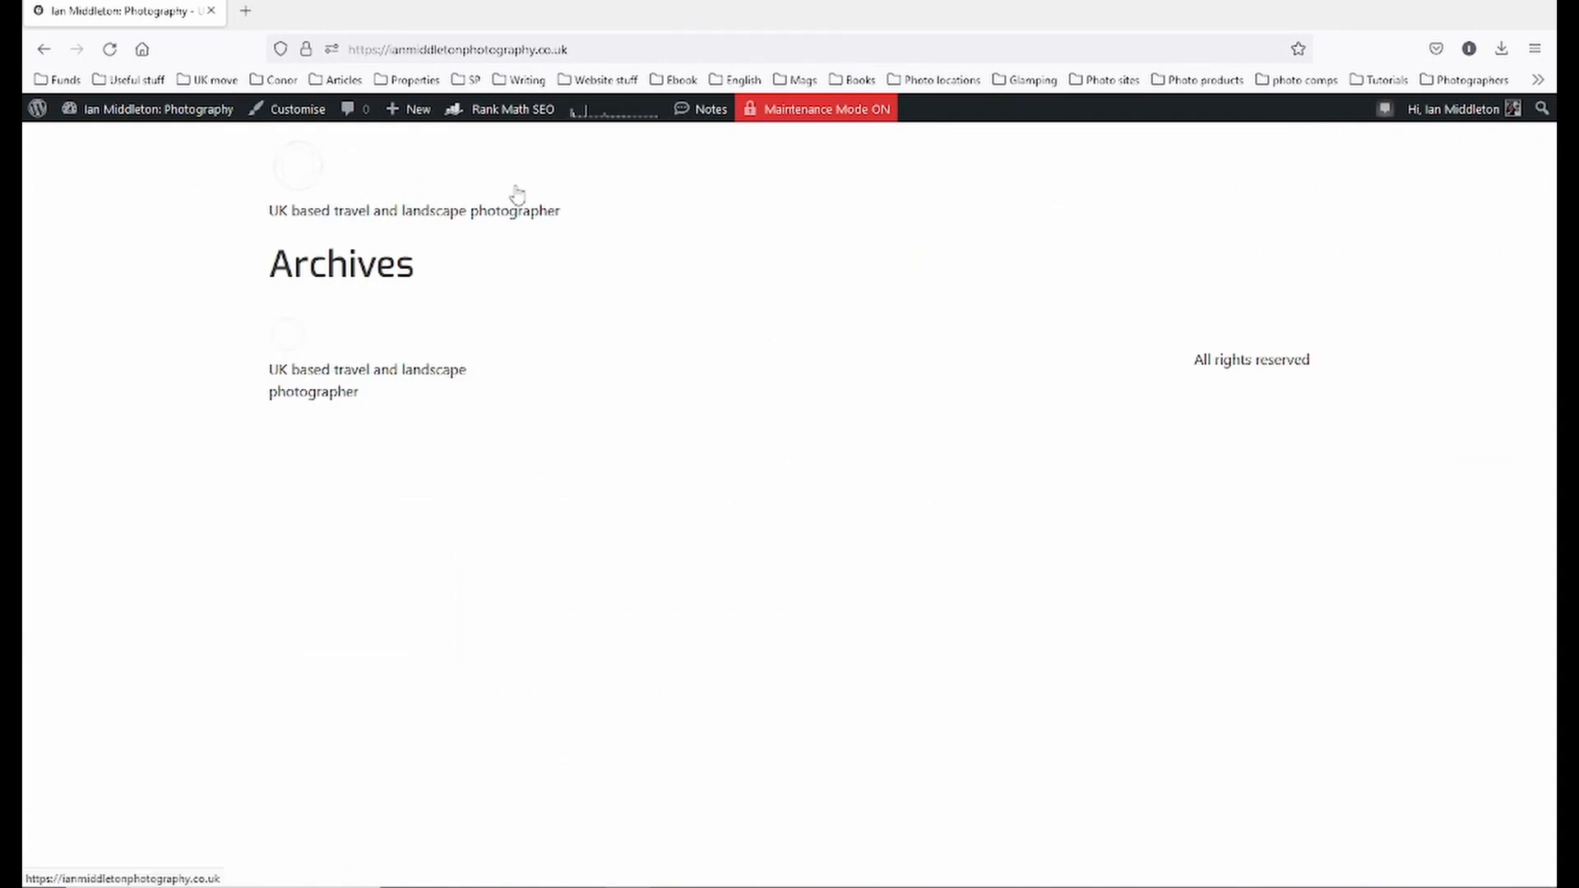
{"action": "mouse_move", "coordinate": [141, 109]}
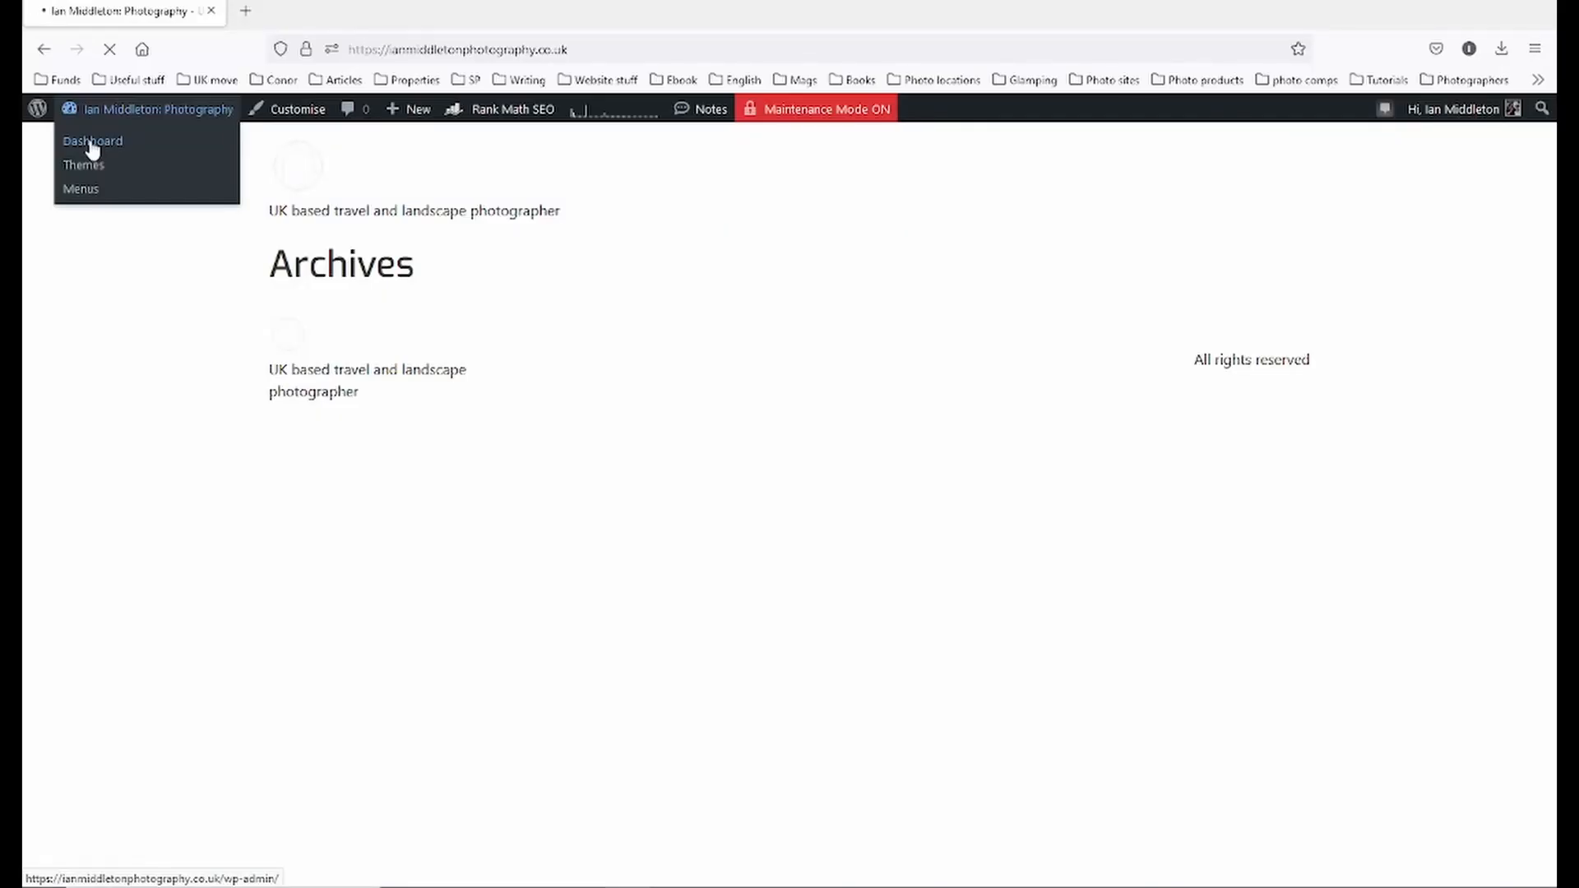
- In the Customizer's Homepage Settings, choose 'A static page' with Homepage, leave the posts page unset, and publish
{"action": "left_click", "coordinate": [92, 142]}
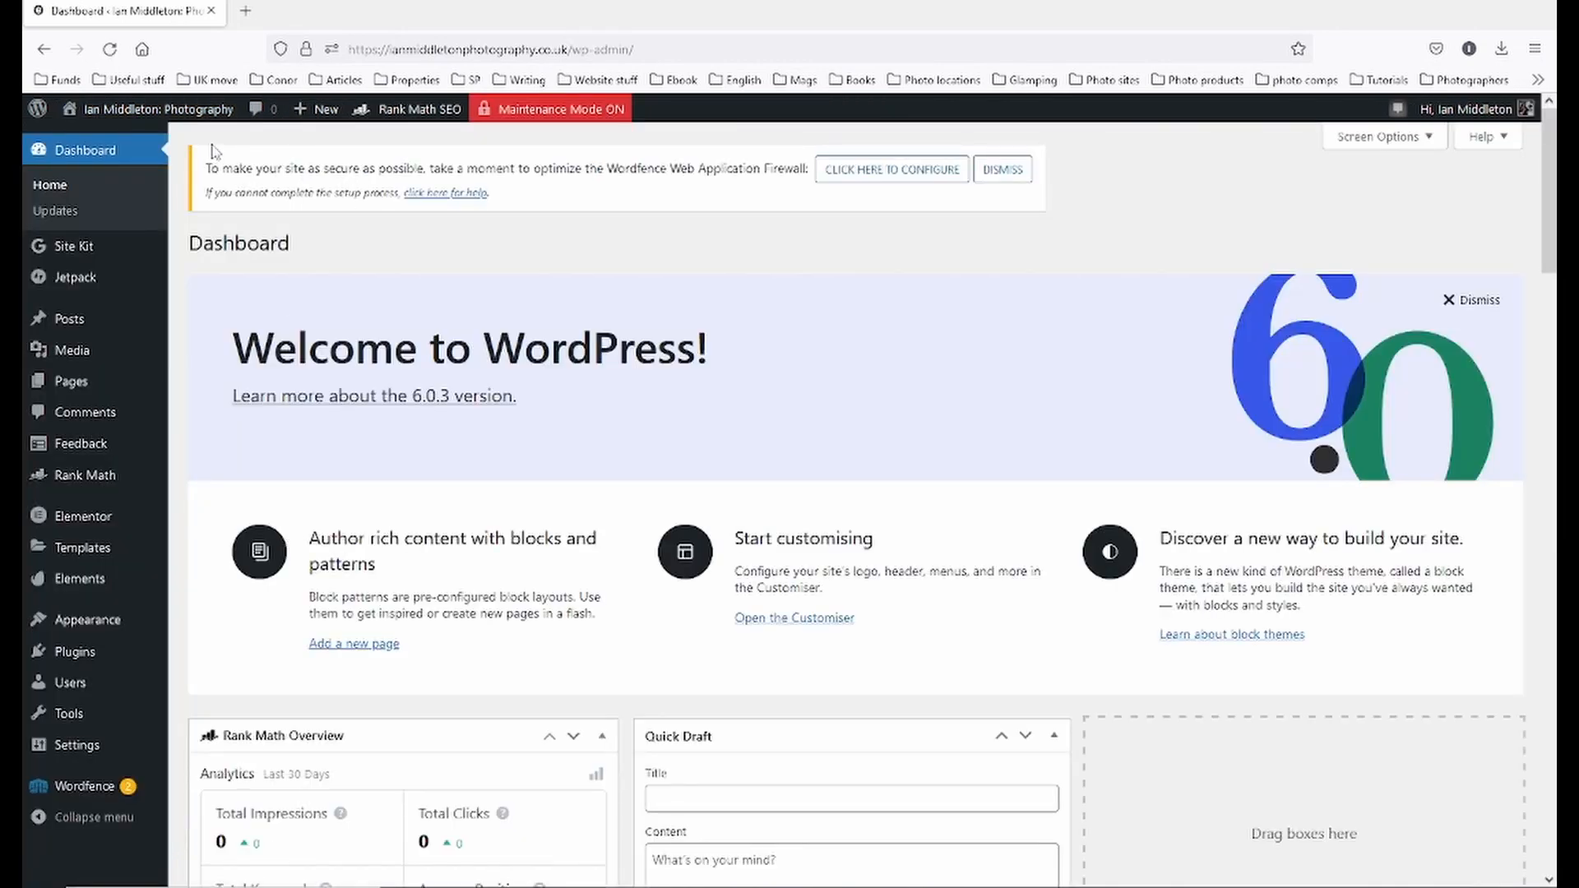
{"action": "mouse_move", "coordinate": [101, 635]}
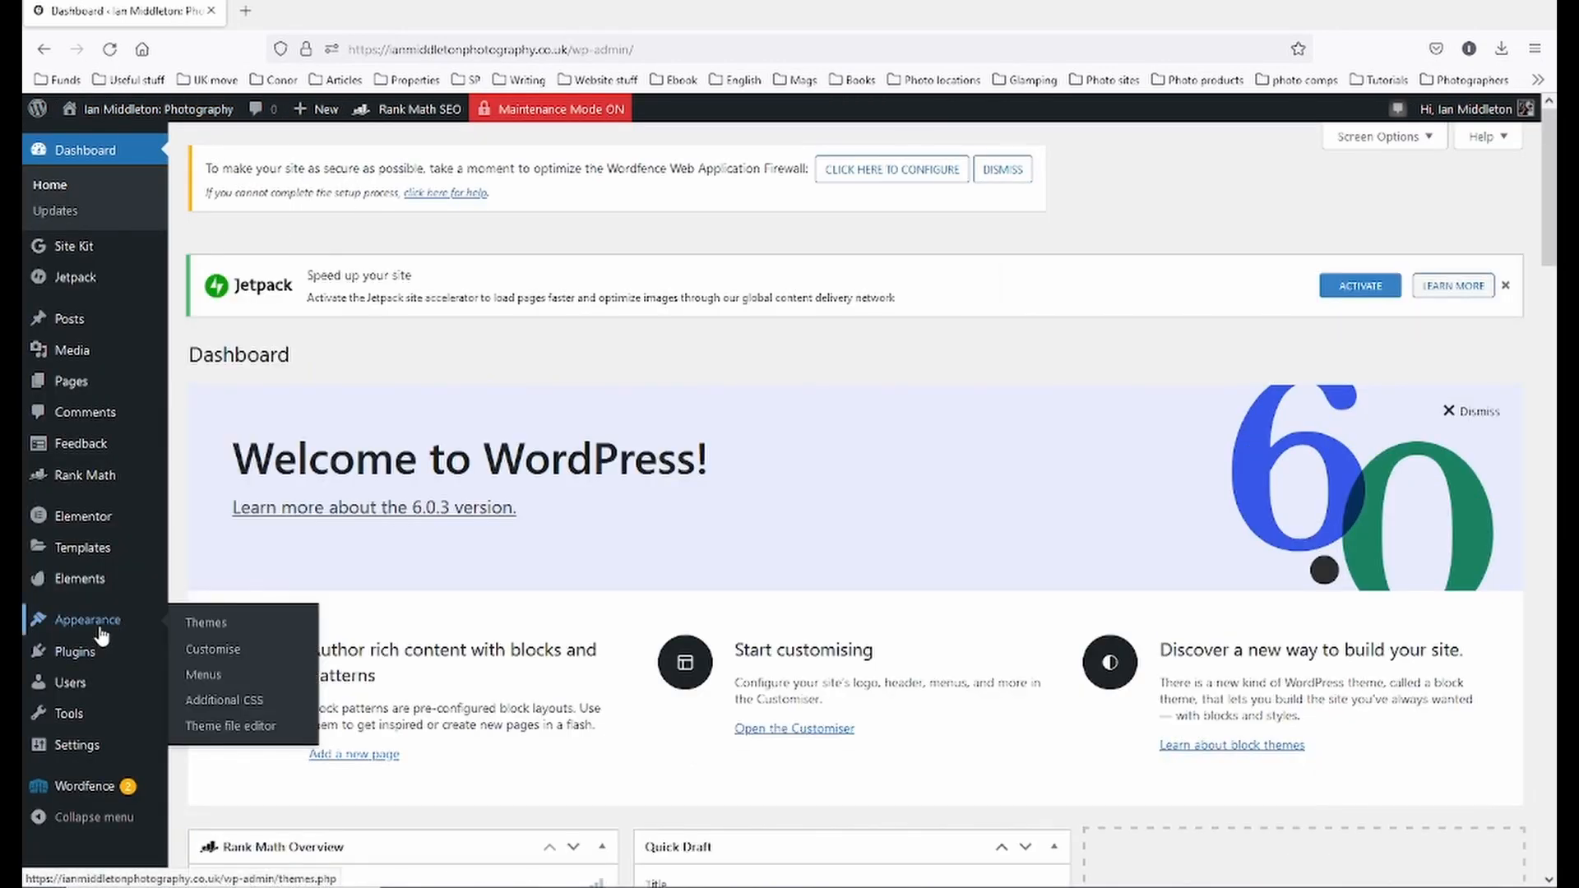
{"action": "left_click", "coordinate": [207, 653]}
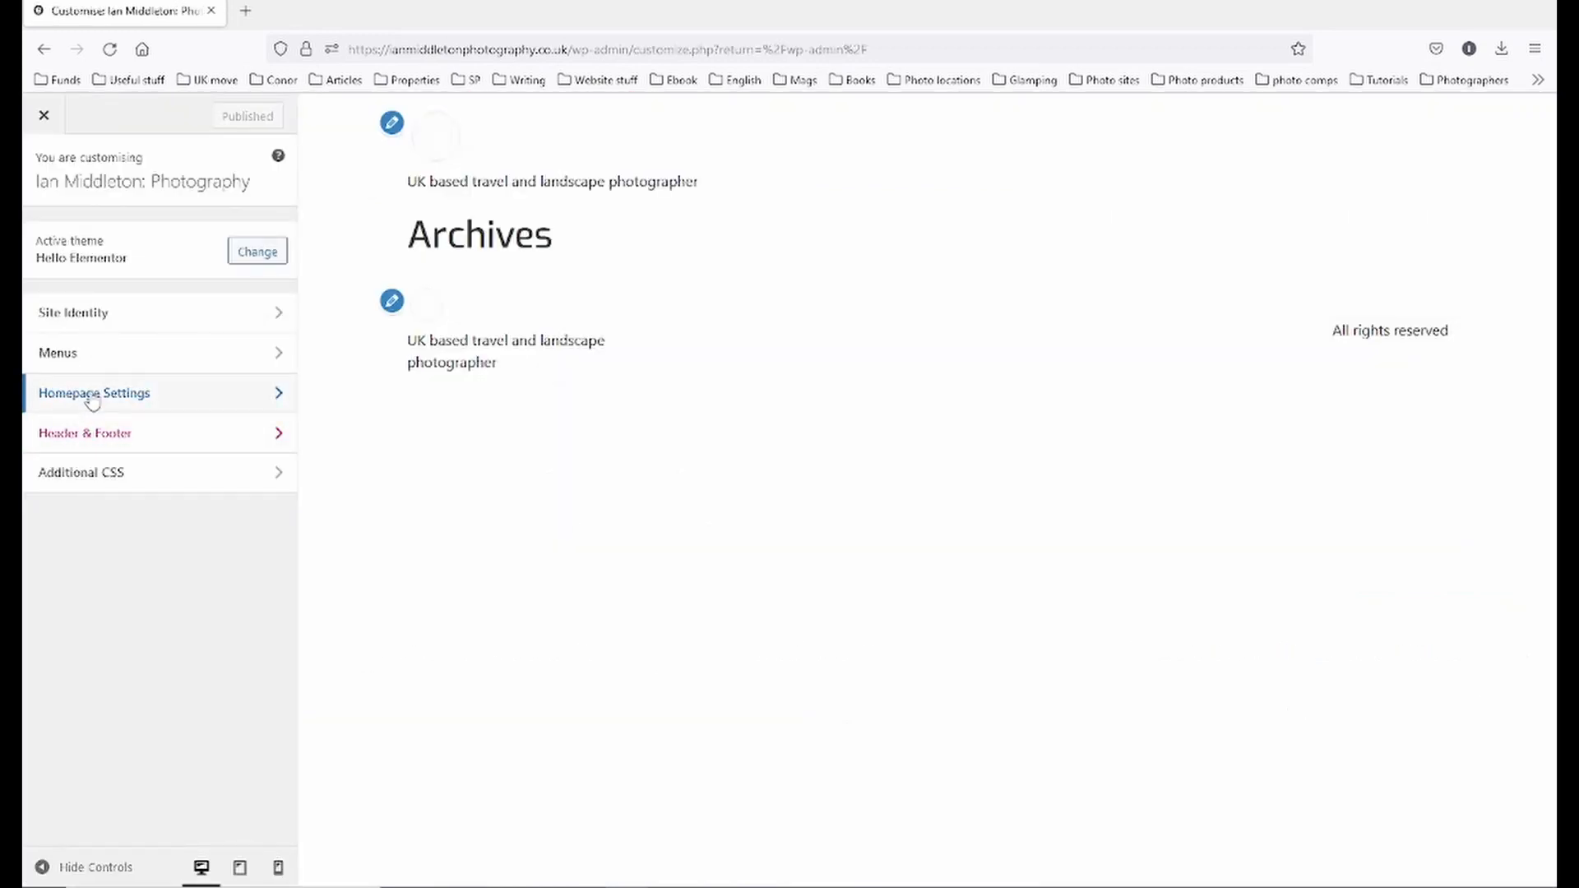
{"action": "left_click", "coordinate": [92, 399]}
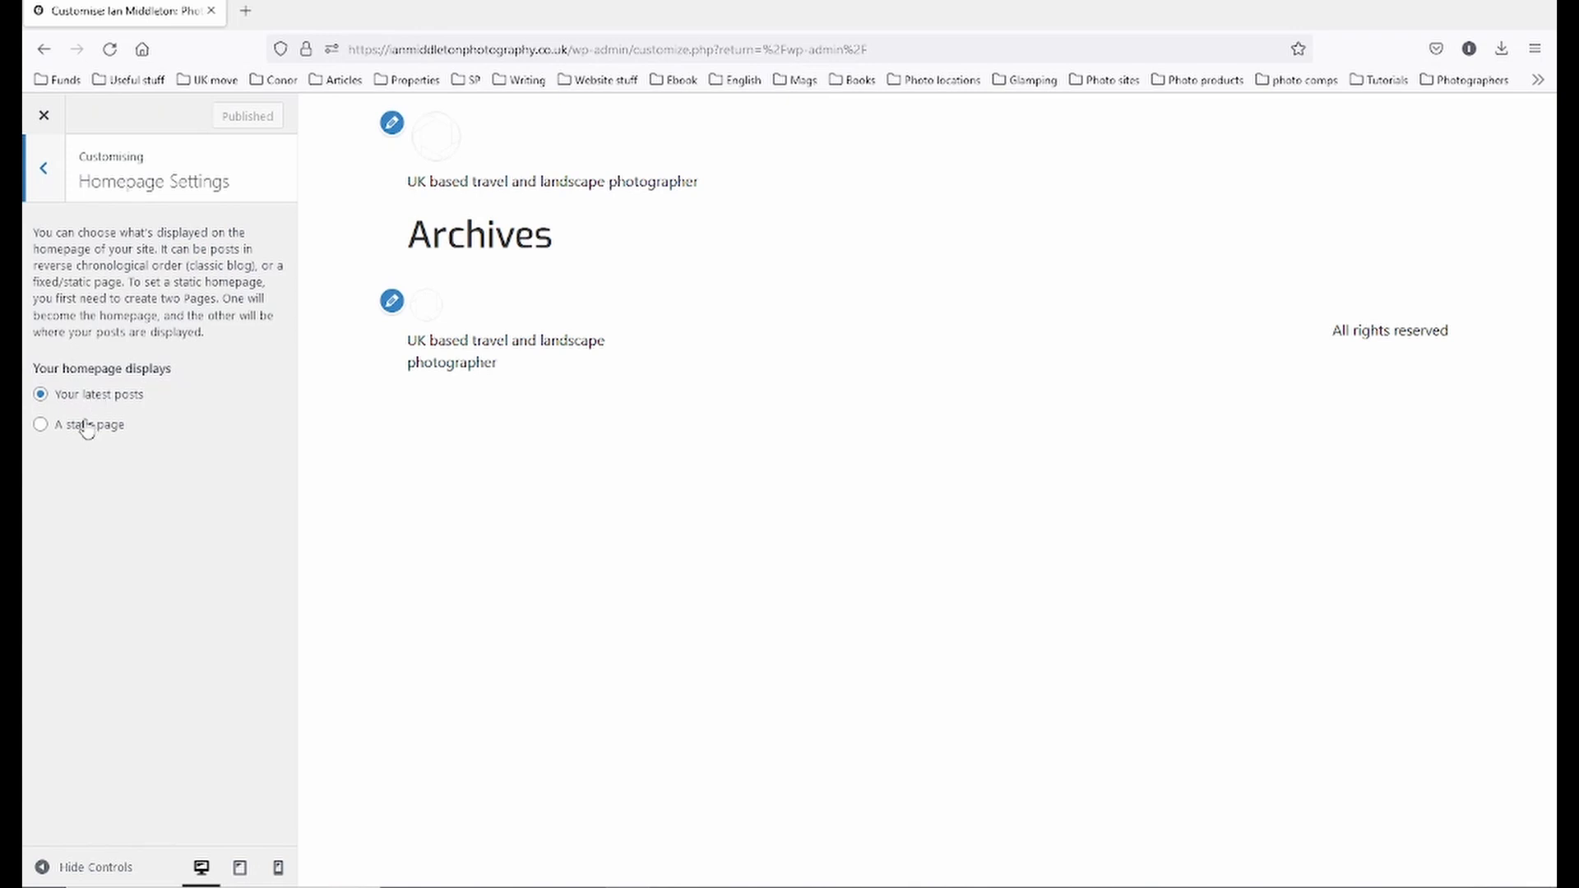
{"action": "left_click", "coordinate": [86, 426]}
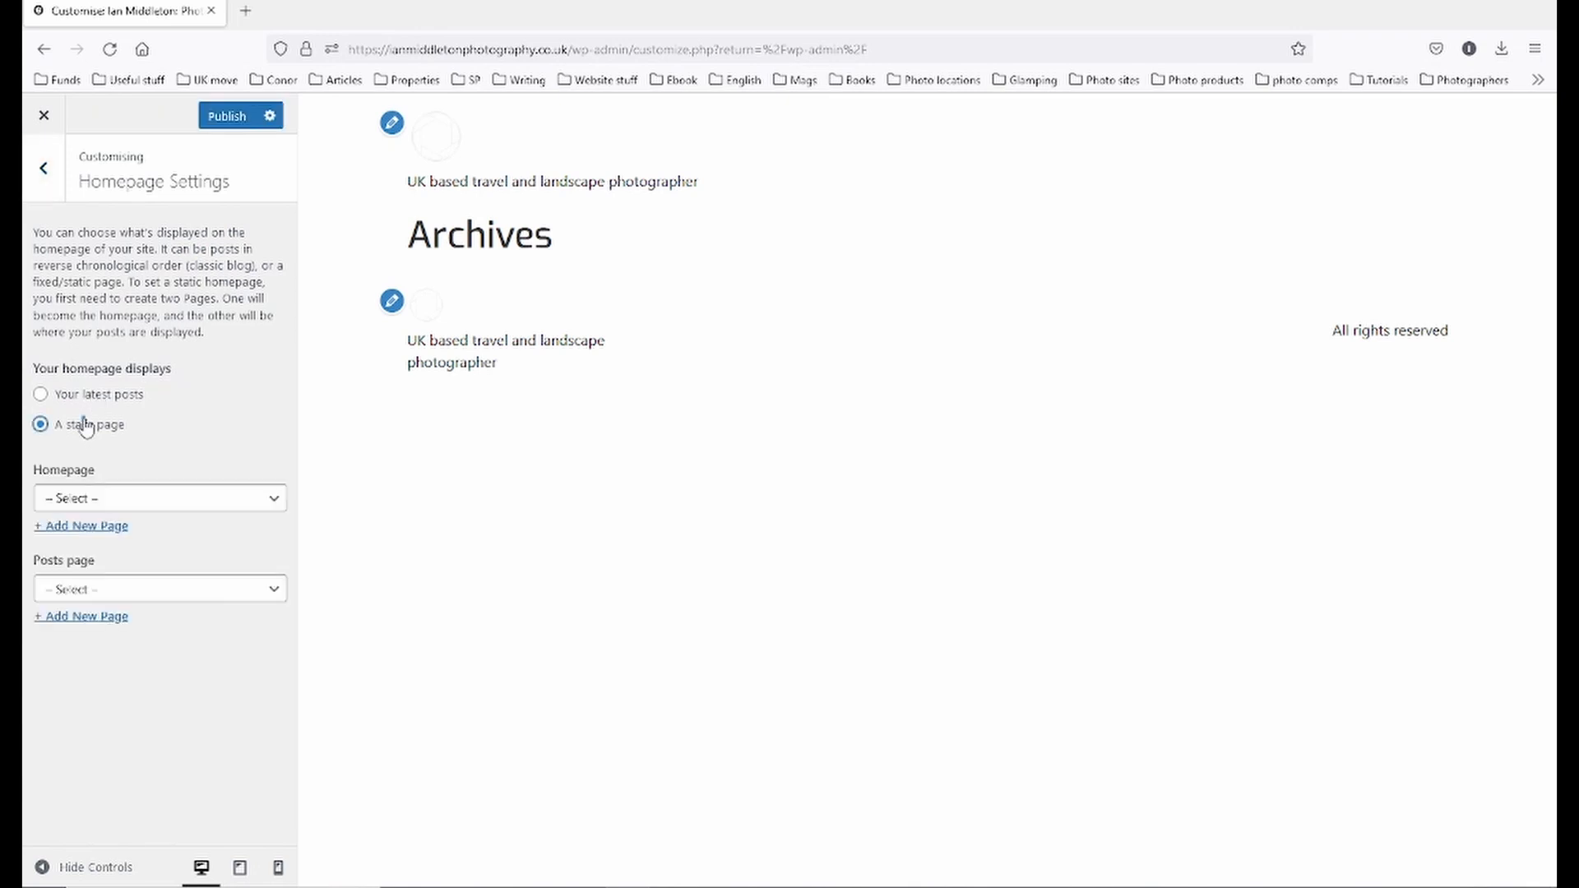
{"action": "left_click", "coordinate": [174, 497]}
{"action": "left_click", "coordinate": [118, 609]}
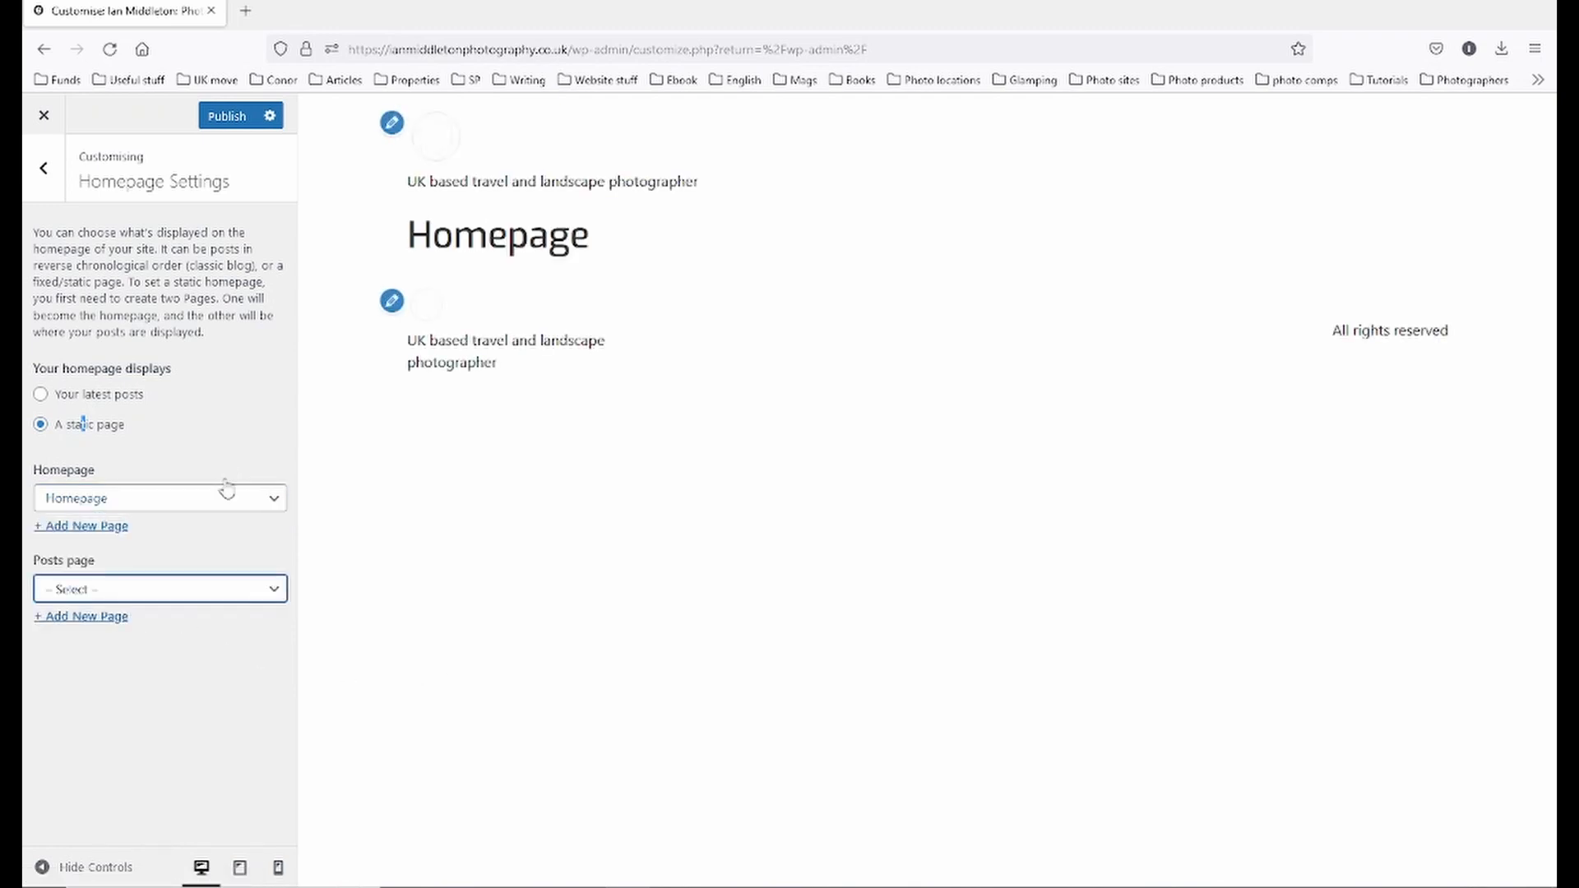
{"action": "left_click", "coordinate": [212, 590]}
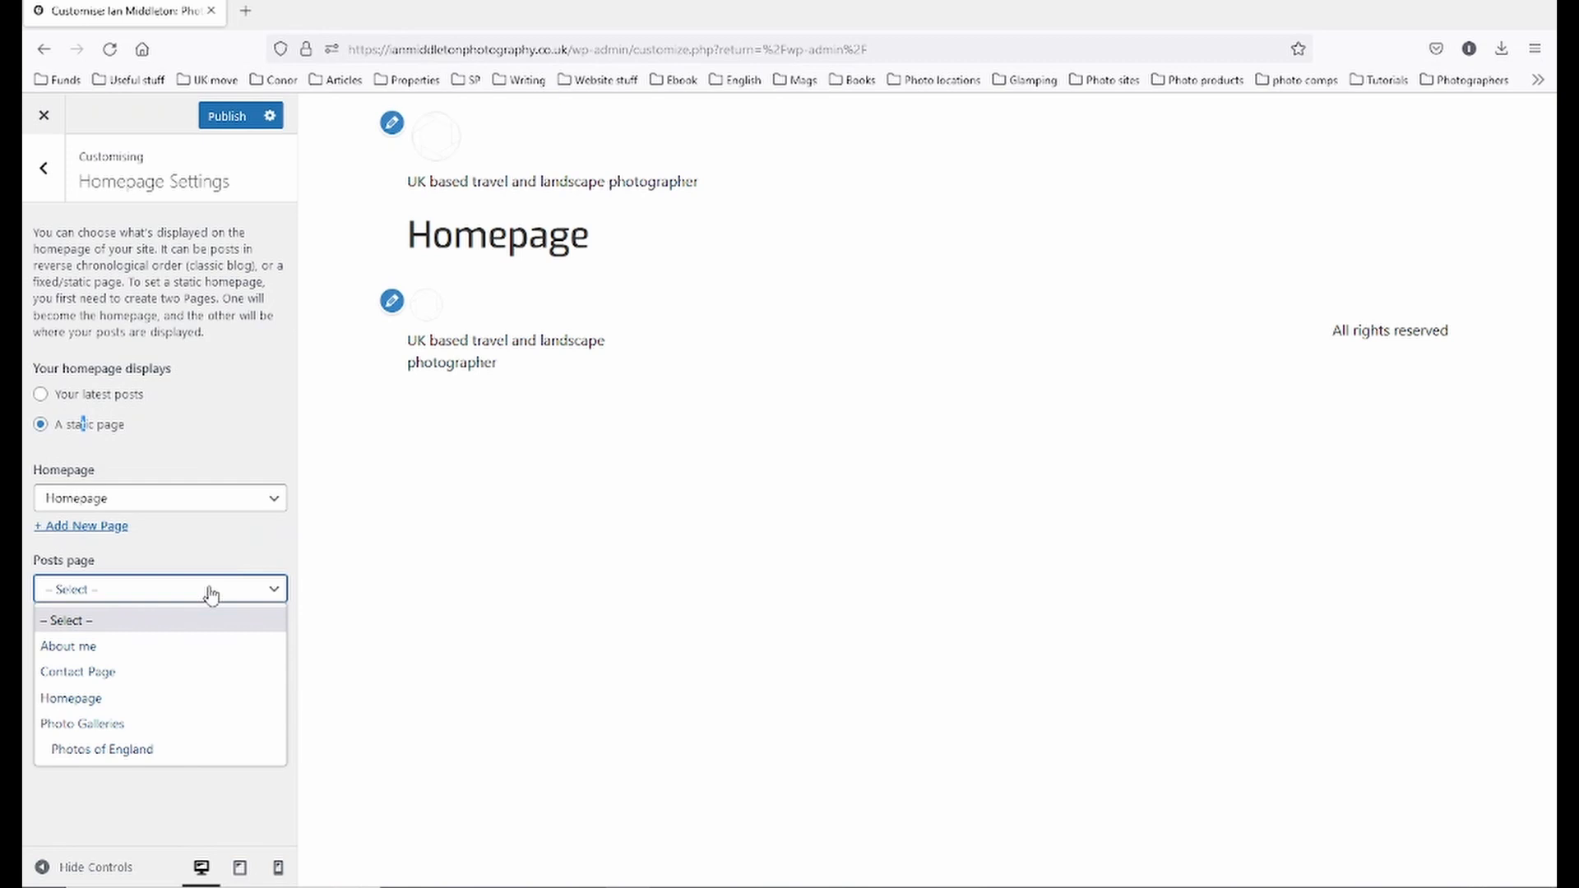
{"action": "left_click", "coordinate": [211, 592]}
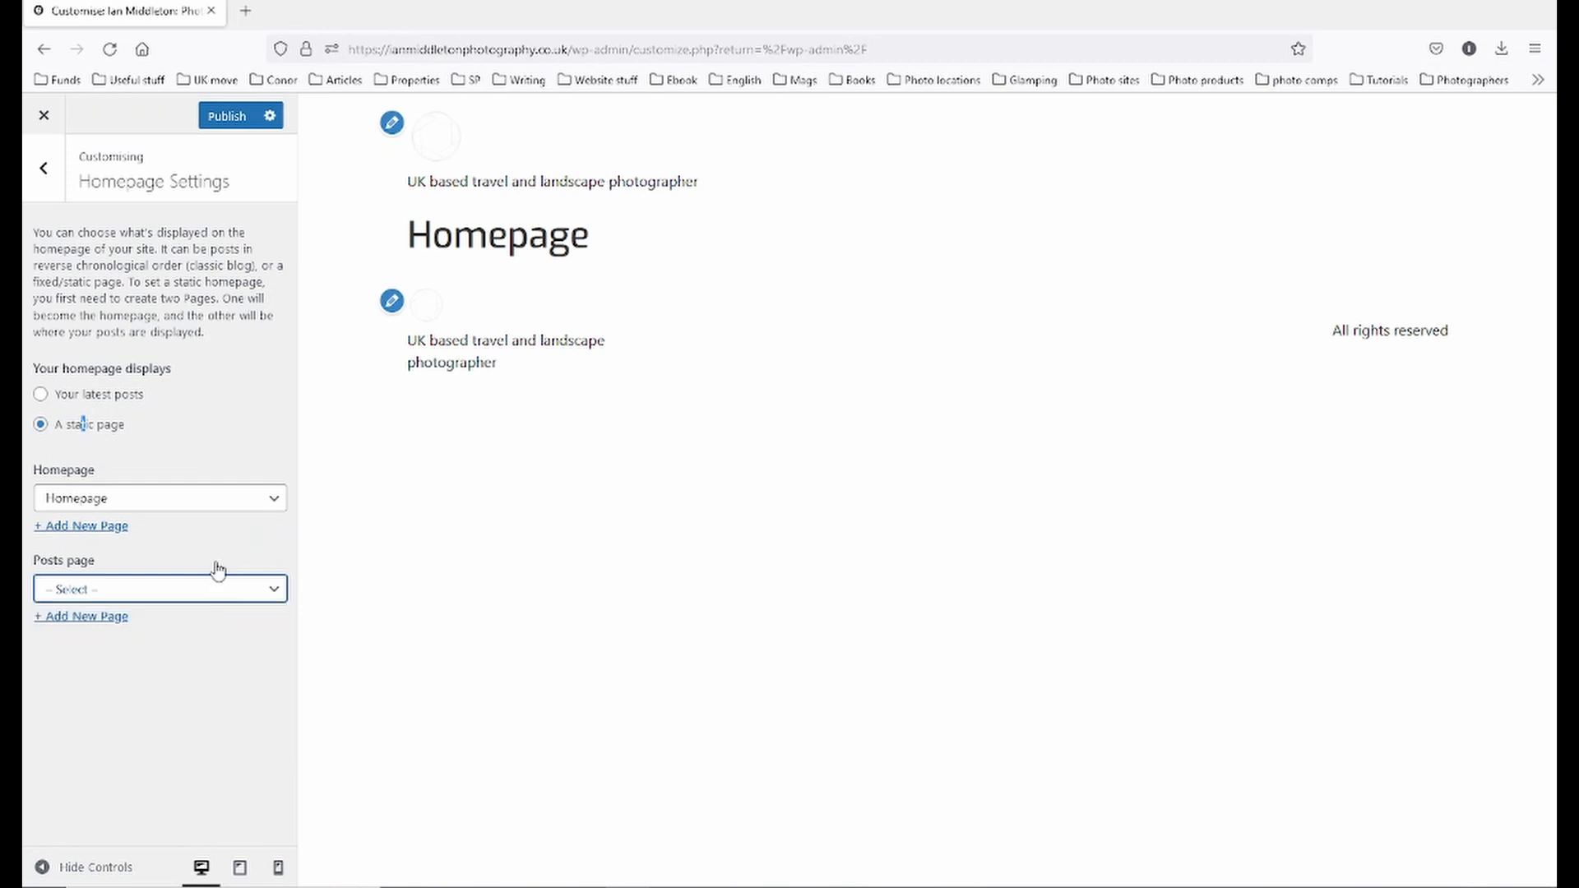
{"action": "left_click", "coordinate": [213, 118]}
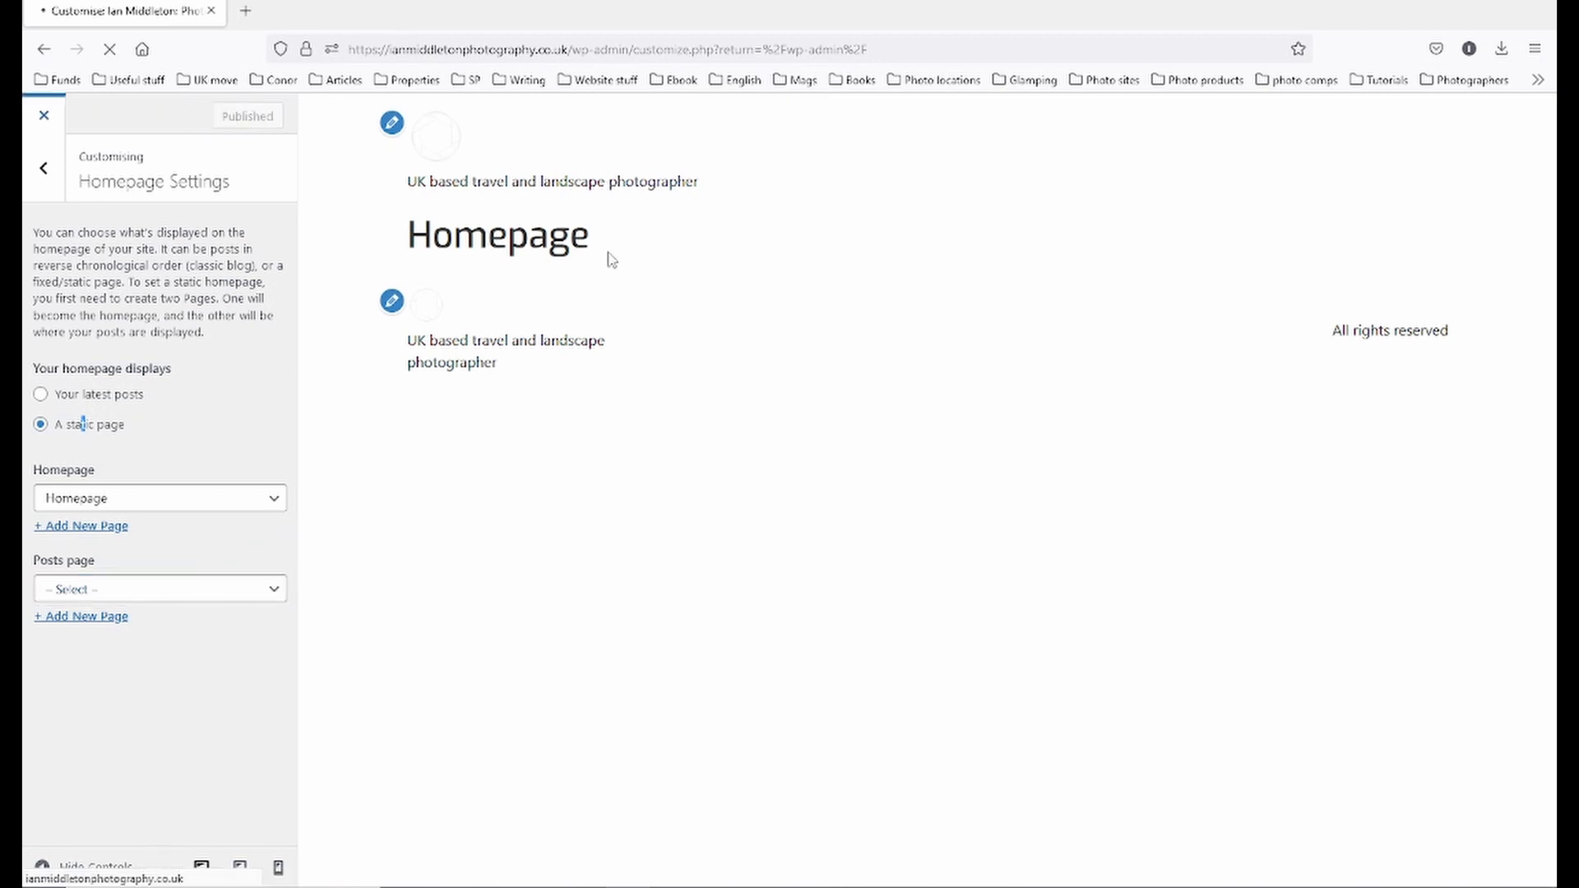